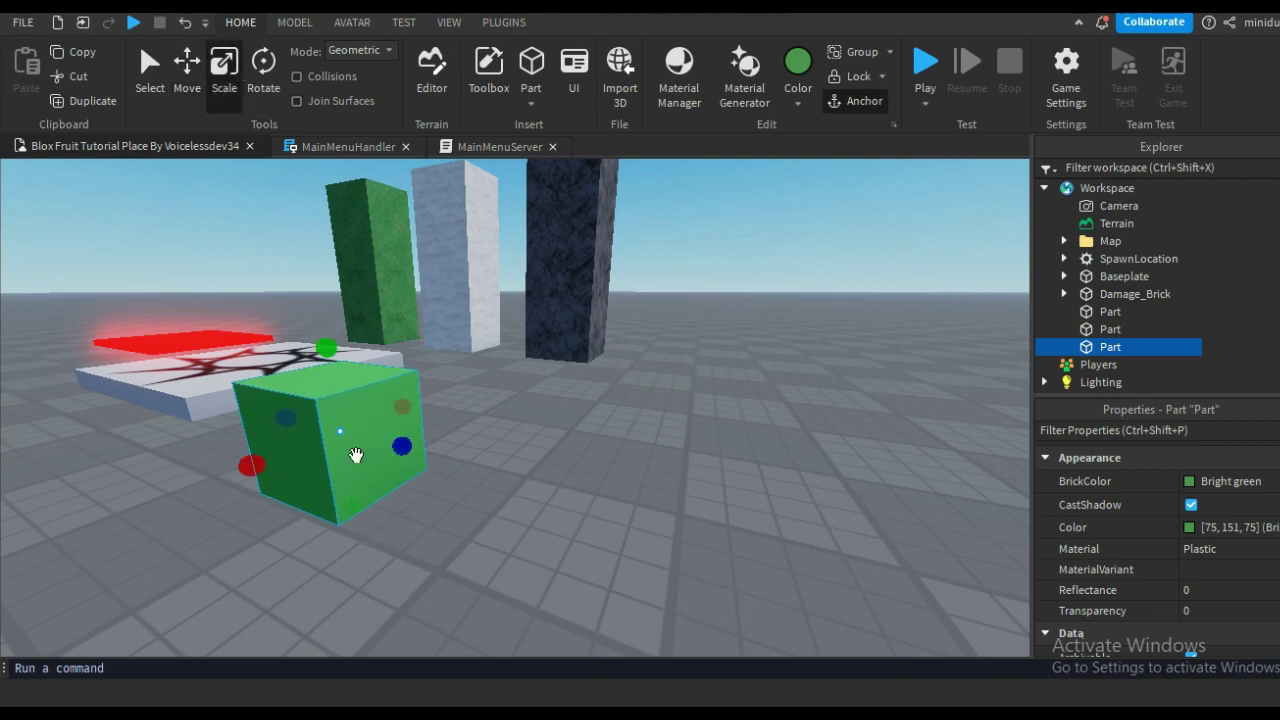
Step: Scale the large green block down to a small, thin upright stem standing on the red cube's upper face
left_click_drag(351, 502, 334, 408)
left_click_drag(243, 397, 288, 390)
left_click_drag(404, 362, 362, 389)
left_click_drag(270, 372, 297, 394)
left_click_drag(317, 342, 316, 282)
right_click_drag(429, 364, 491, 291)
left_click(447, 285)
key("f")
scroll(491, 291, "up", 2)
left_click_drag(489, 282, 484, 326)
left_click(660, 250)
scroll(660, 250, "down", 2)
right_click_drag(660, 250, 661, 248)
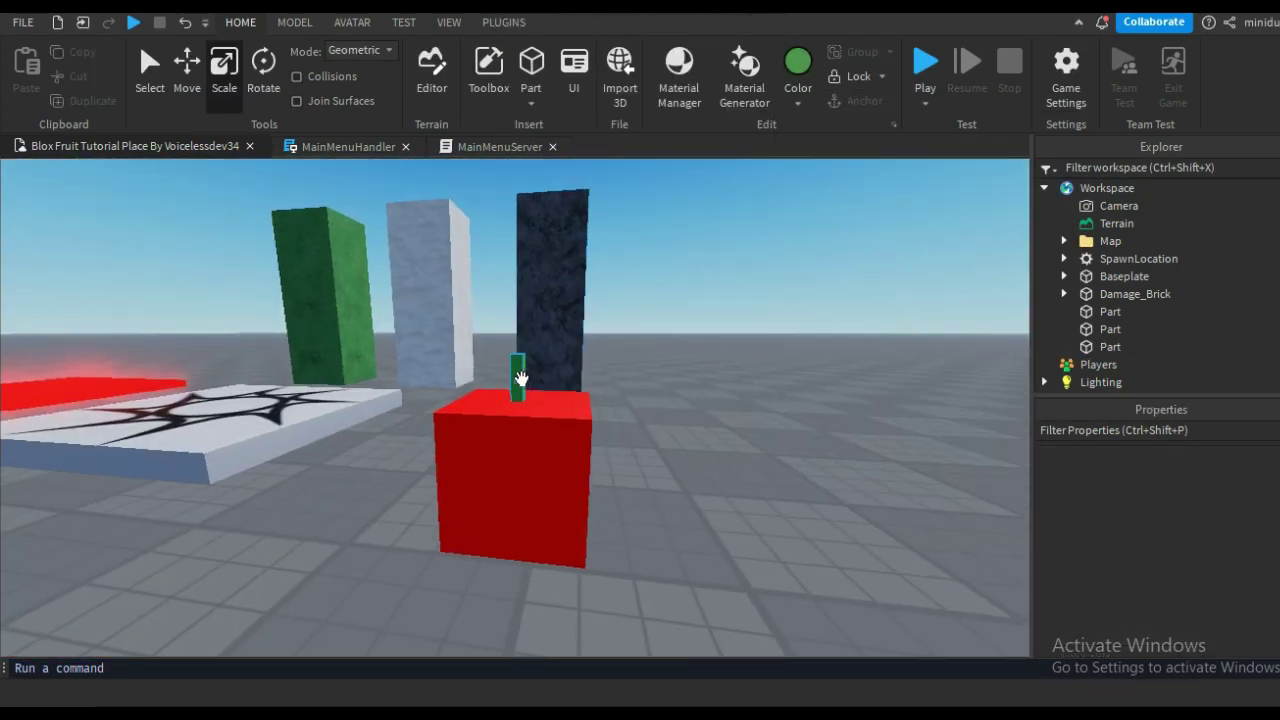
Step: Duplicate the green stem and reshape the copy into a short crossbar capping the stem in a T shape
left_click(517, 368)
key("ctrl+d")
left_click_drag(517, 430, 517, 395)
left_click_drag(549, 363, 483, 366)
right_click_drag(656, 293, 630, 294)
left_click_drag(508, 374, 523, 374)
left_click_drag(447, 374, 437, 374)
left_click(582, 291)
scroll(582, 291, "down", 2)
right_click_drag(582, 291, 520, 293)
Step: Select both green stem parts and combine them with Union
left_click(1097, 366)
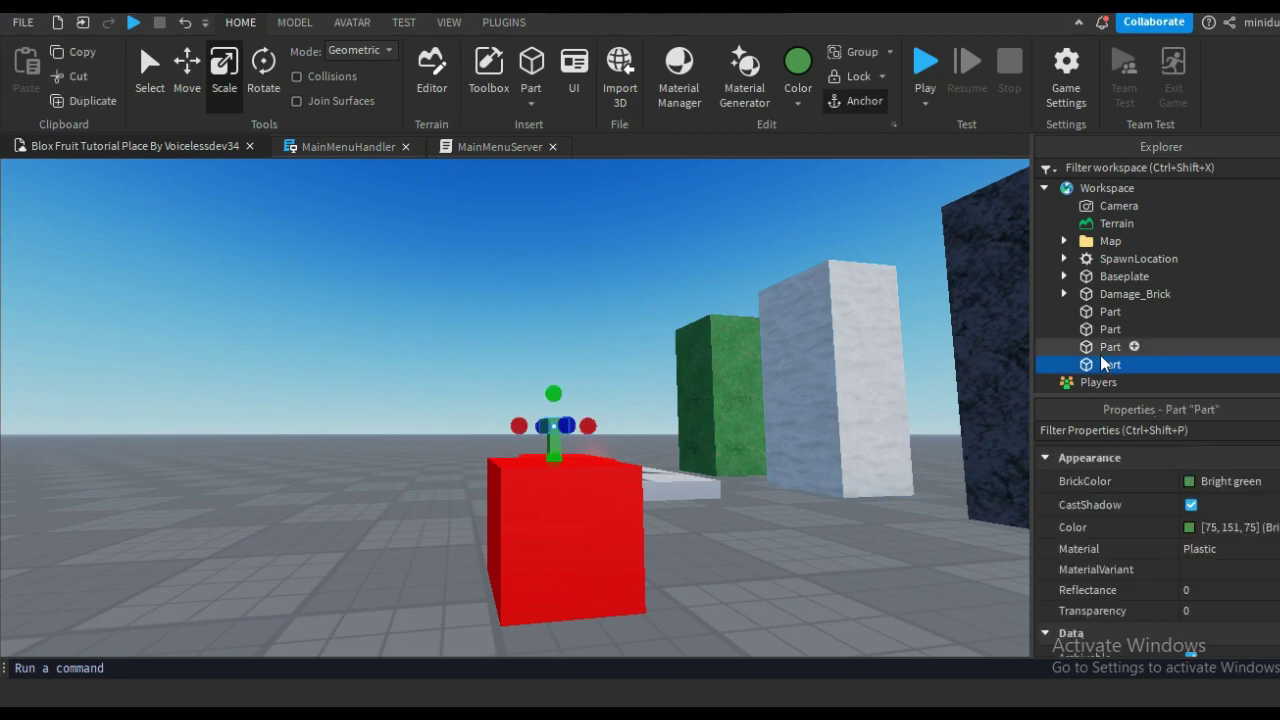
left_click(1110, 349, "ctrl")
left_click(456, 24)
left_click(294, 22)
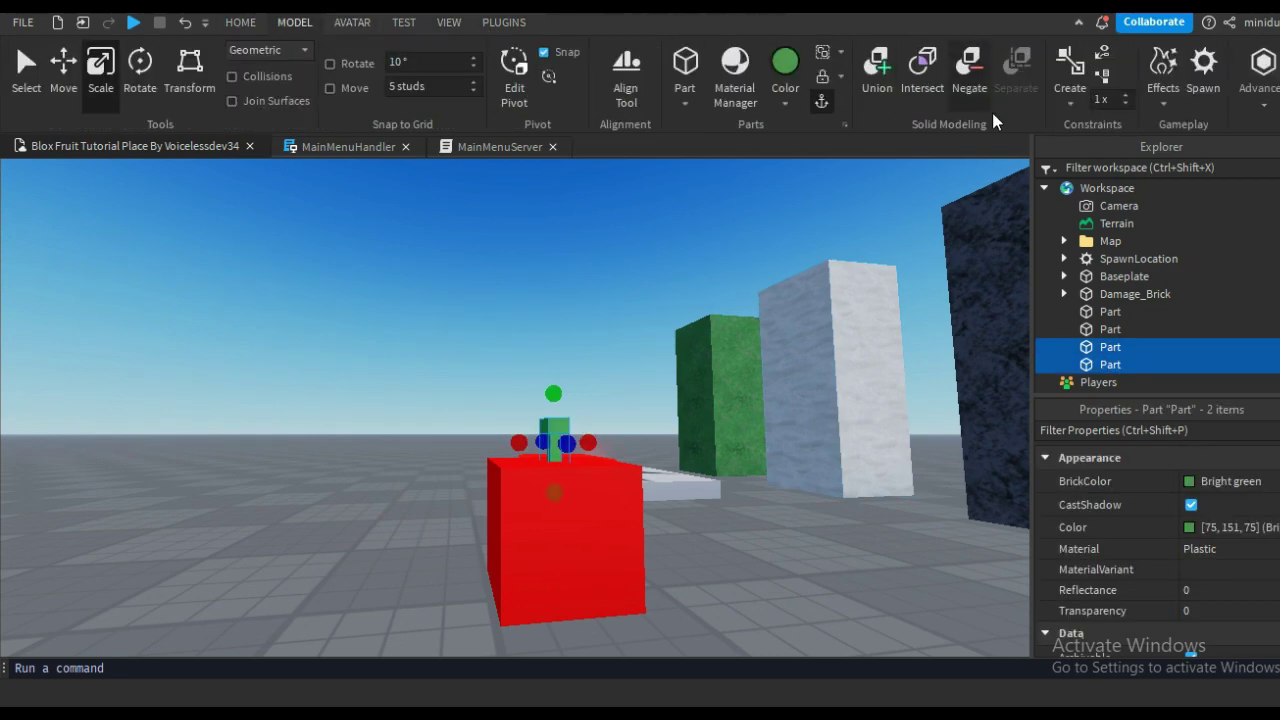
left_click(877, 70)
right_click_drag(634, 280, 806, 309)
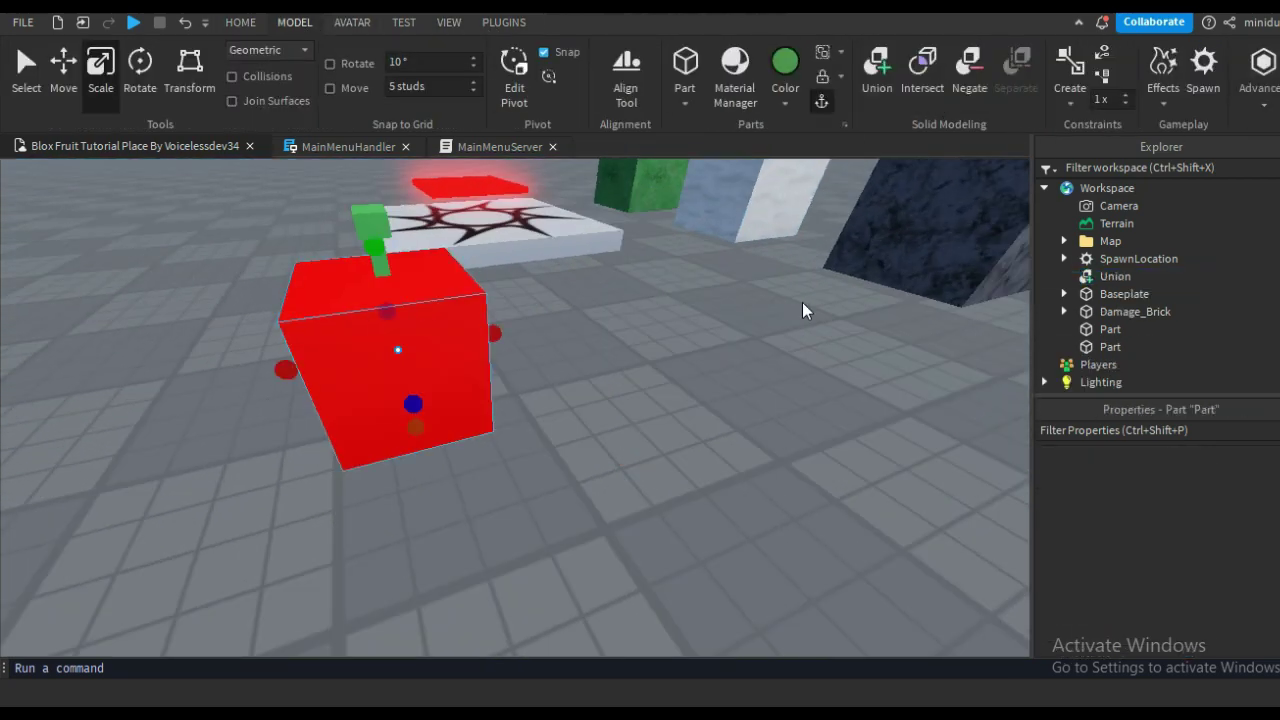
Step: Rename the small transparent part inside the red cube to Handle
left_click(1110, 329)
left_click(1111, 346)
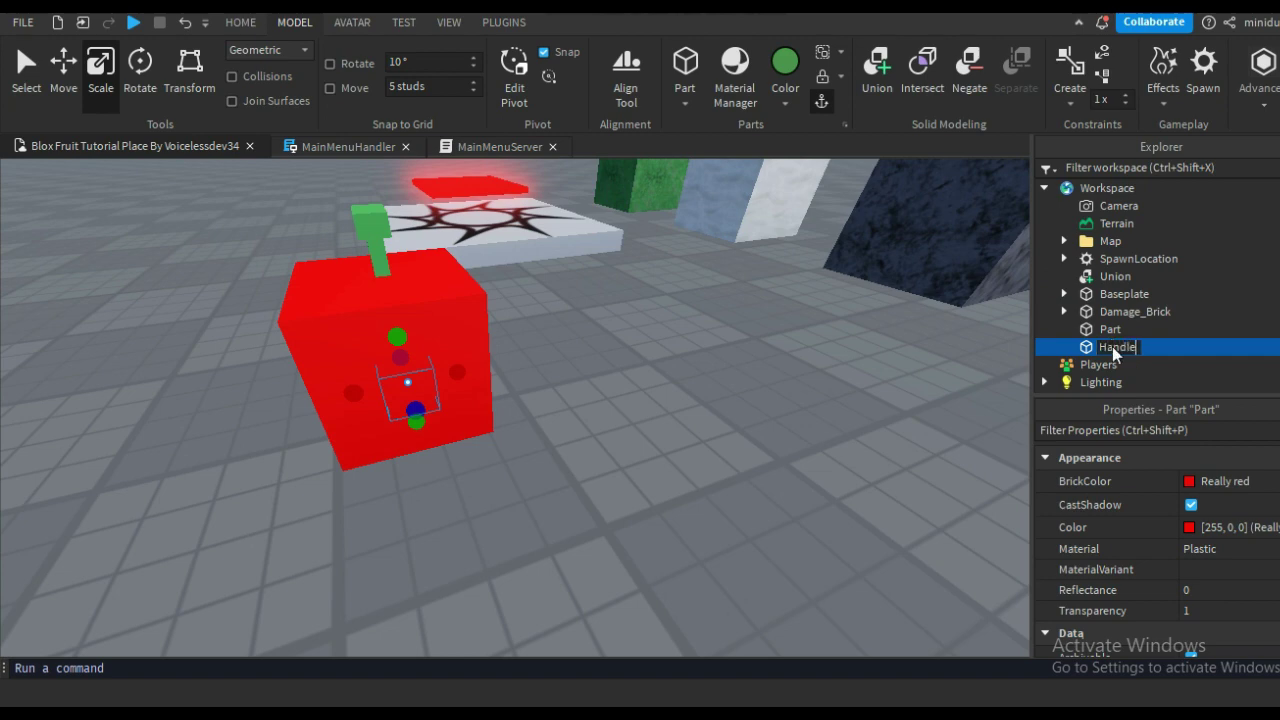
key("Return")
Step: Insert a Tool into Workspace and move the Part, Handle and Union into it
left_click(1146, 188)
left_click(1111, 336)
left_click(1114, 294)
left_click(1114, 348)
left_click(1116, 364, "ctrl")
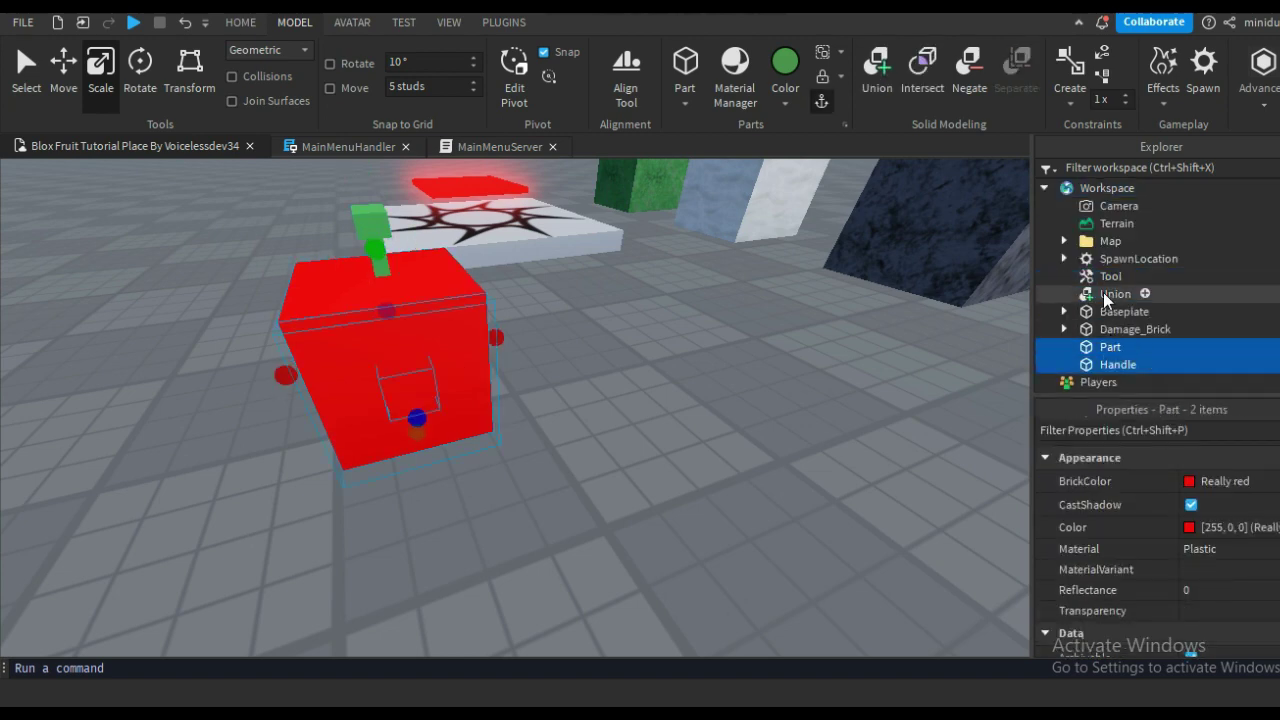
left_click(1115, 294, "ctrl")
left_click_drag(1115, 294, 1110, 276)
key("f")
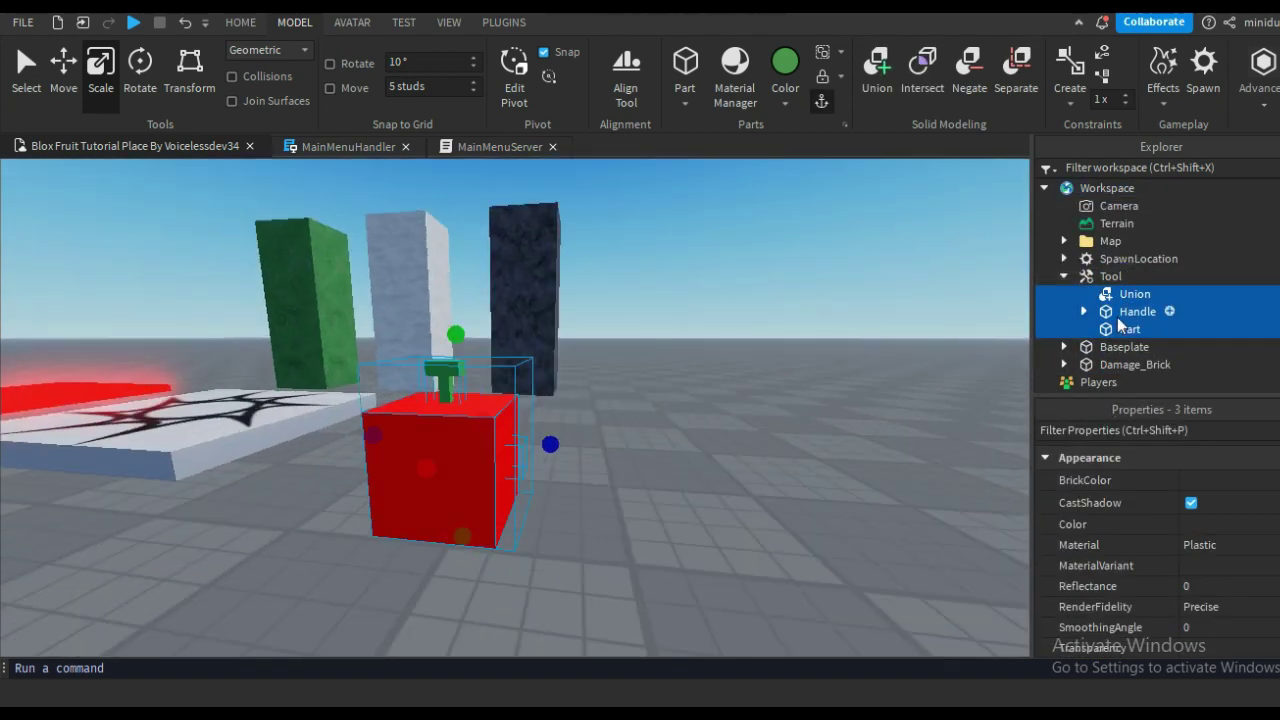
Step: Open the Easy Weld tool of Moon Animator 2 and place its window clear of the fruit model
left_click(1125, 312)
left_click(1125, 329)
left_click(1100, 294)
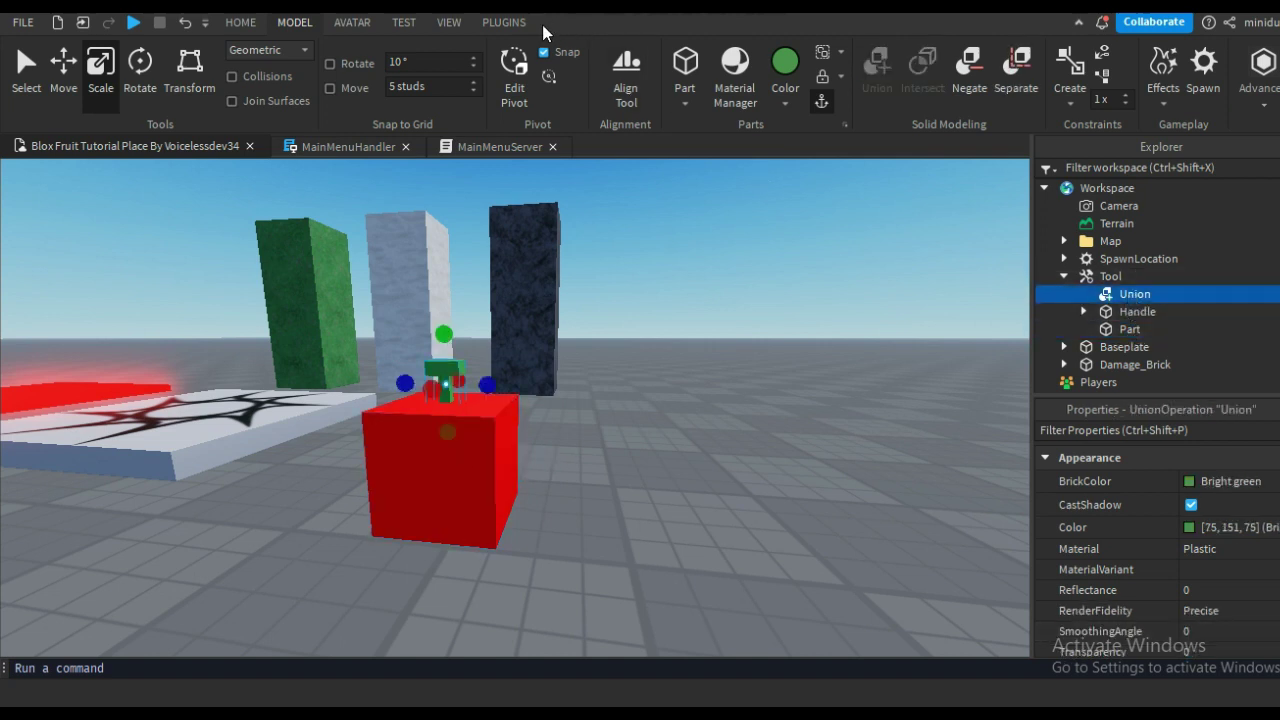
left_click(503, 22)
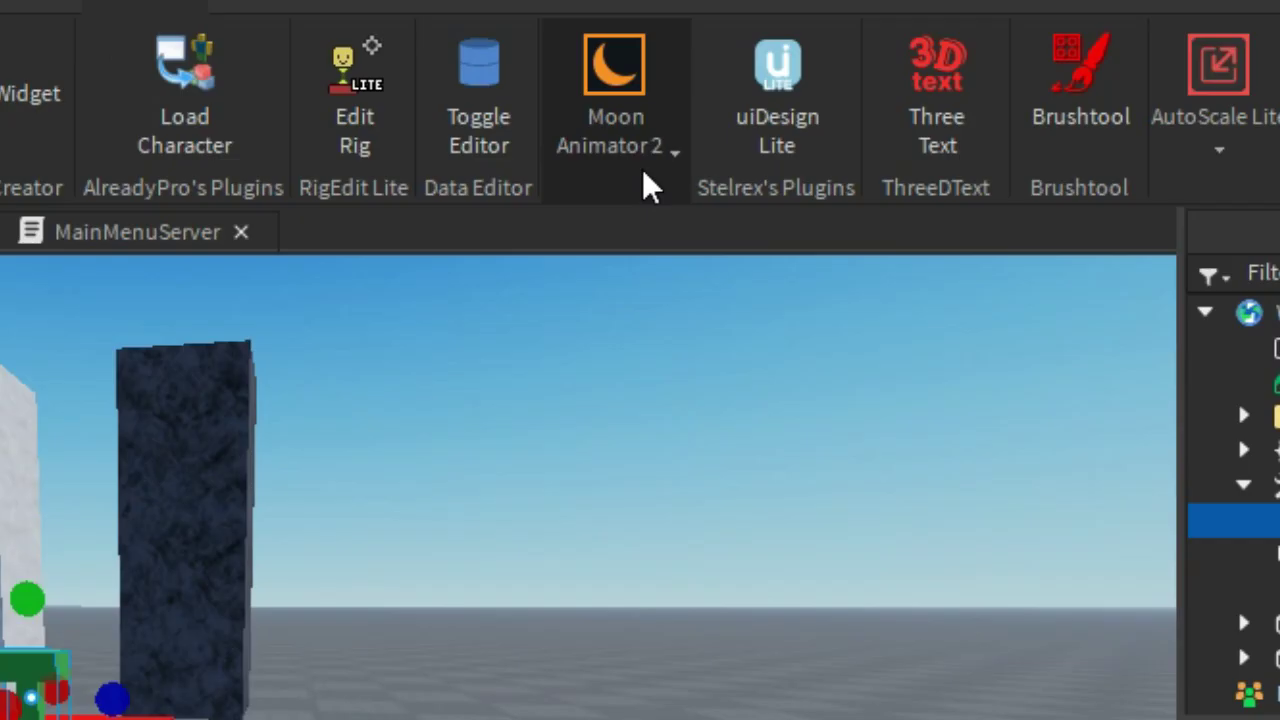
left_click(642, 168)
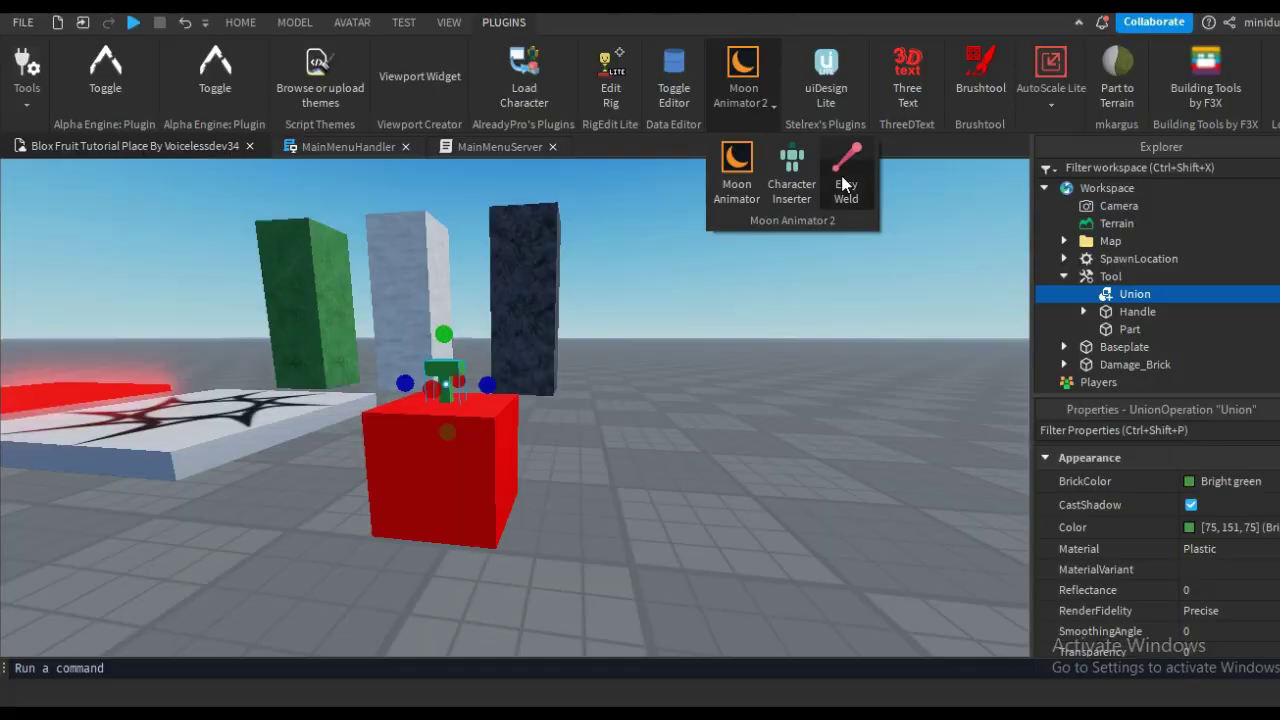
left_click(845, 184)
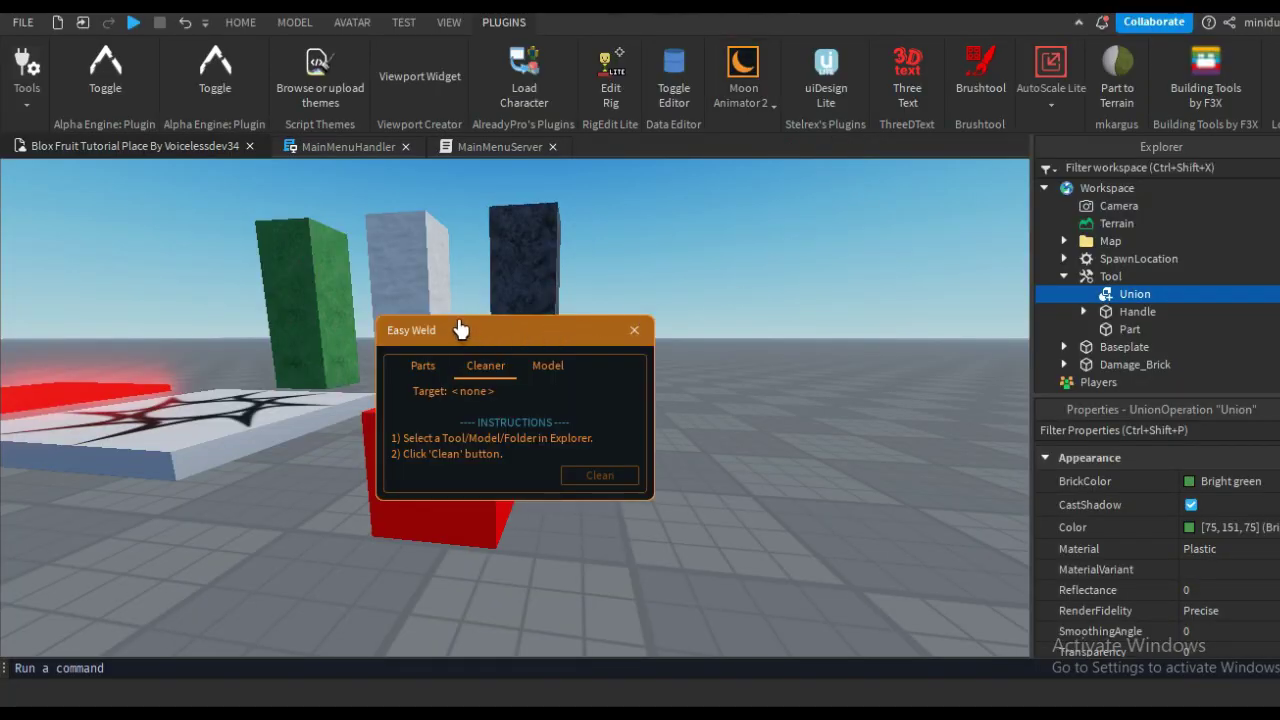
left_click_drag(517, 346, 238, 316)
Step: Weld the Union to the Handle using Join in Place, with Union as base part and Handle as target part
left_click(1115, 312)
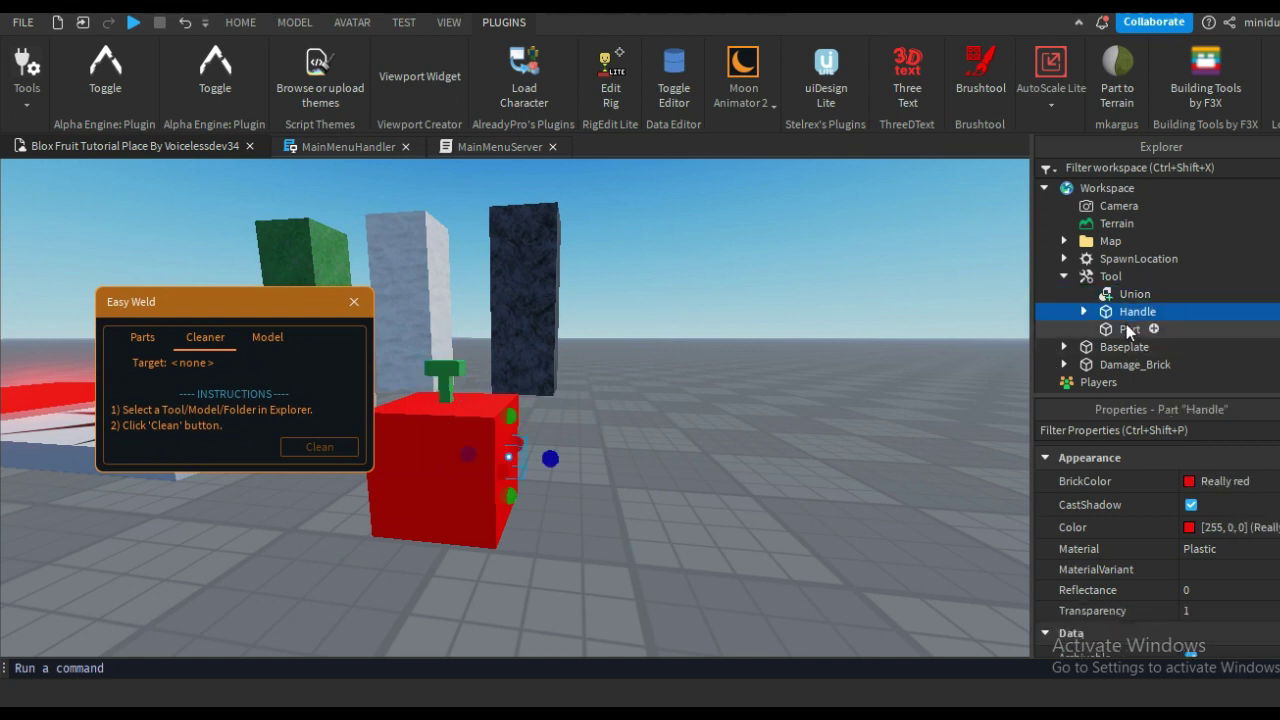
left_click(1122, 295)
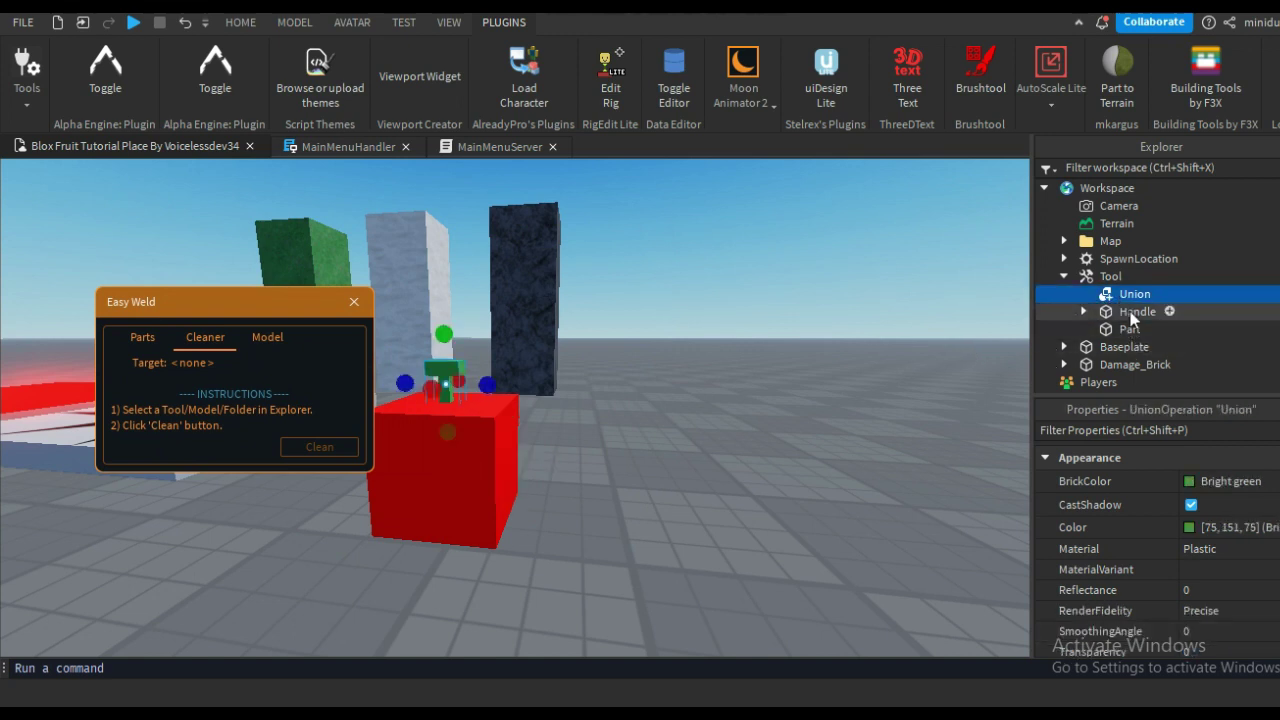
left_click(1133, 316, "ctrl")
left_click(140, 348)
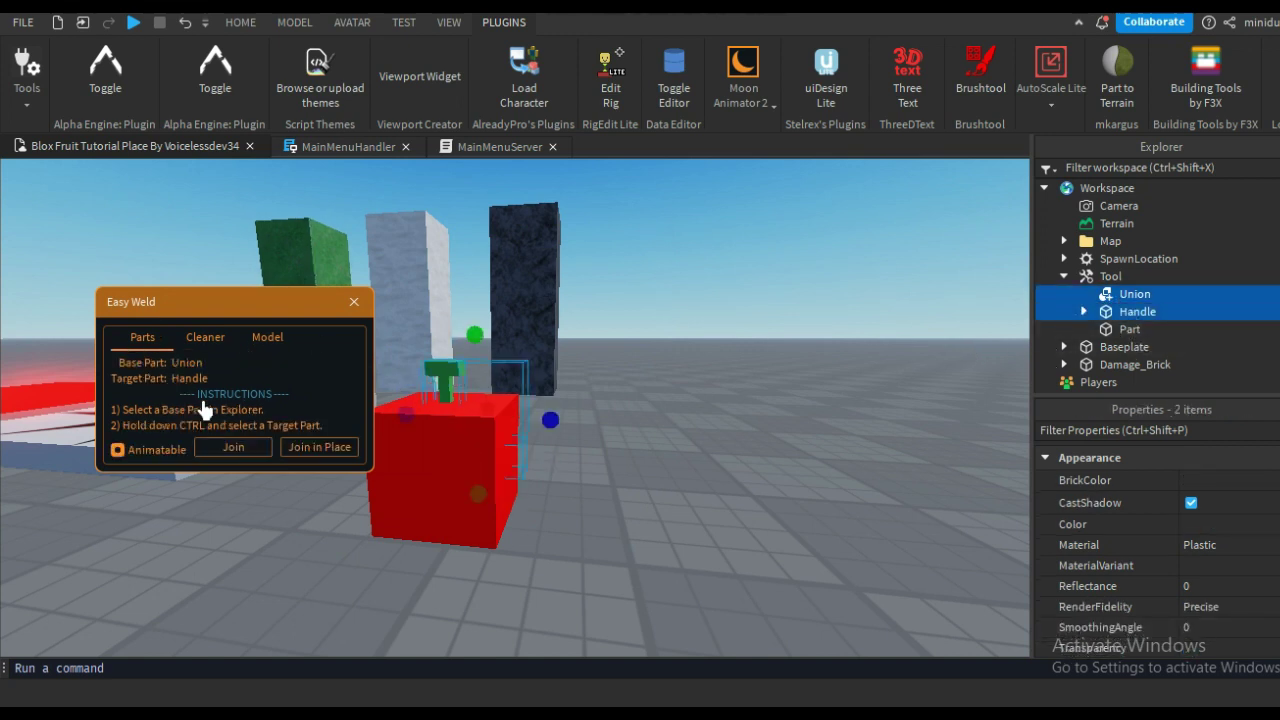
left_click(317, 453)
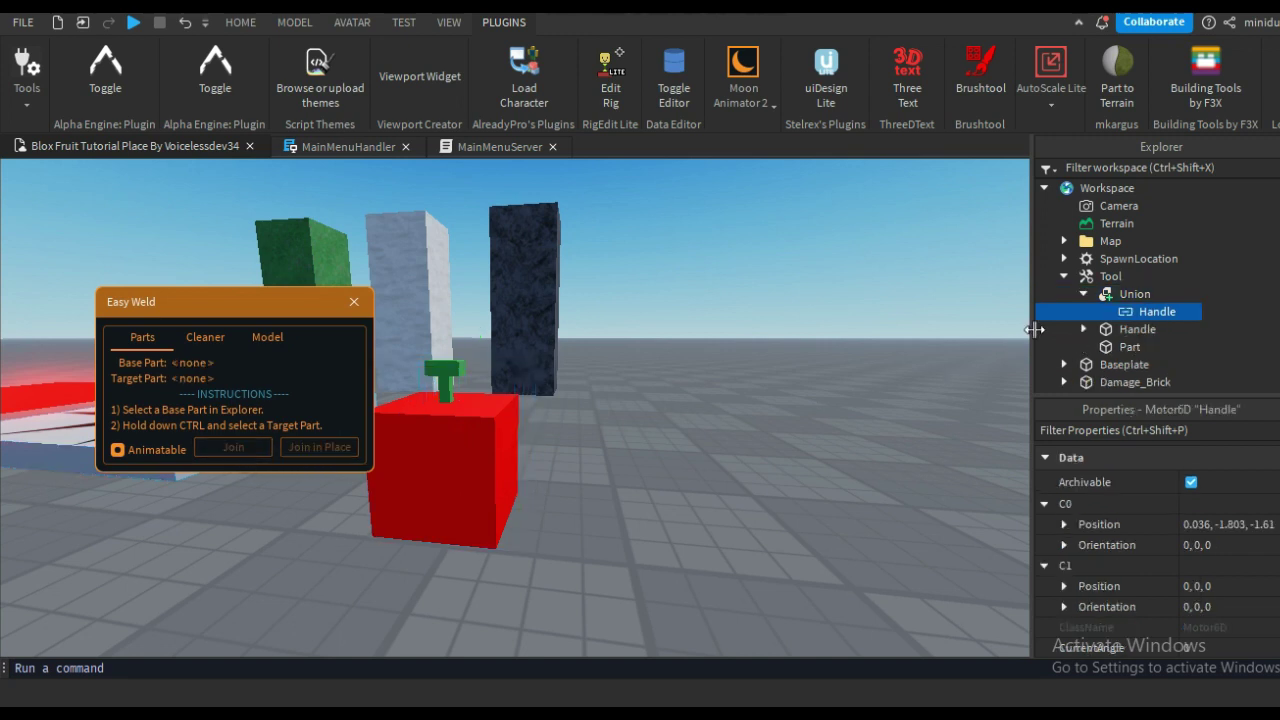
Step: Weld the red Part to the Handle using Join in Place, and close Easy Weld
left_click(1129, 347)
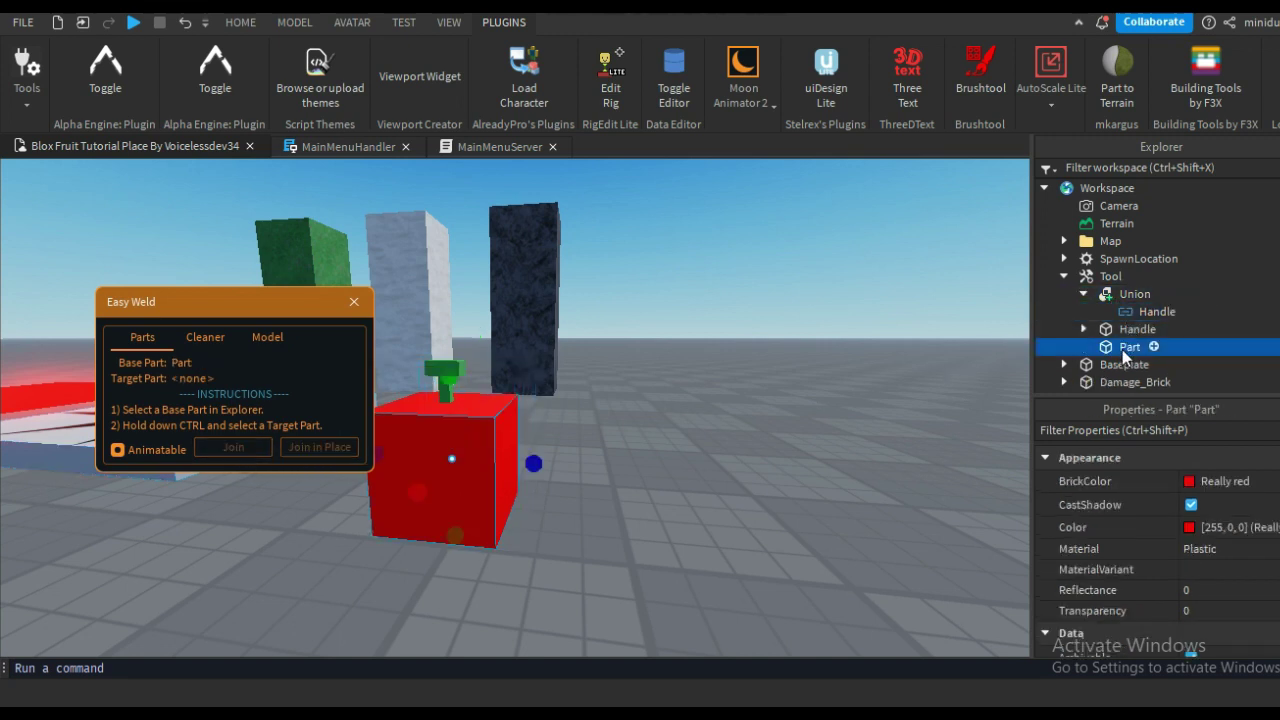
left_click(1134, 330, "ctrl")
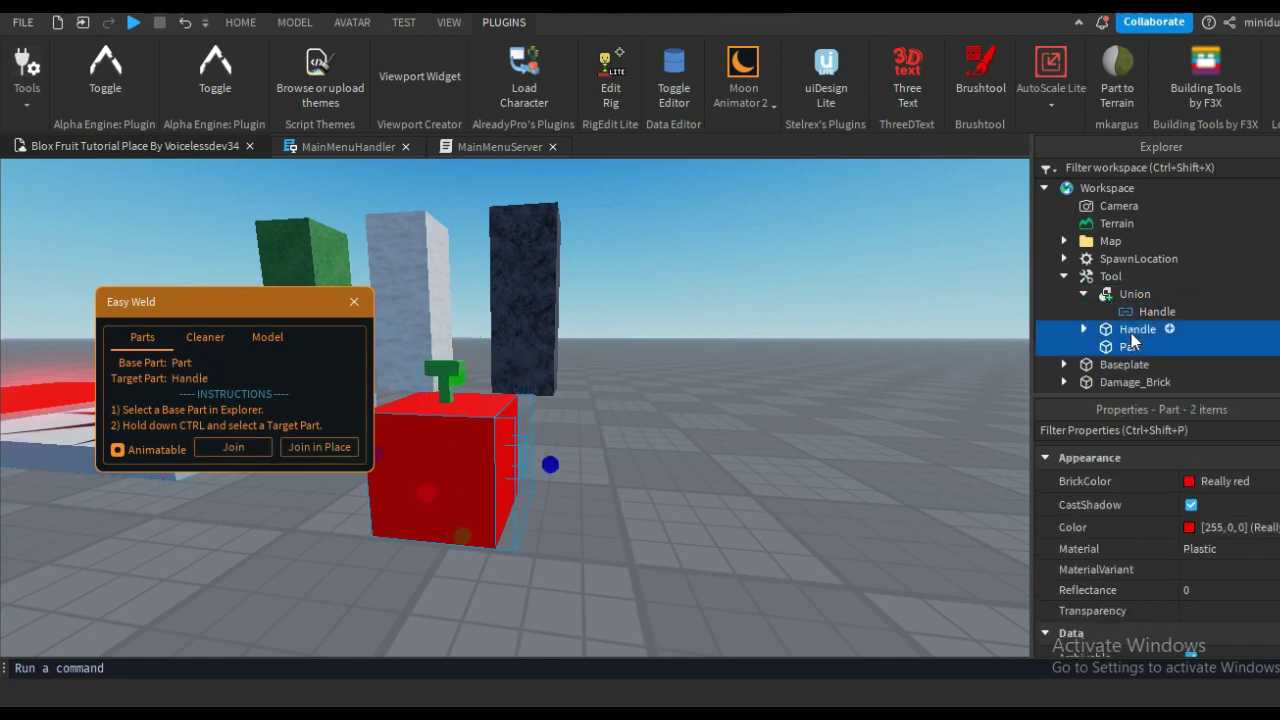
left_click(296, 452)
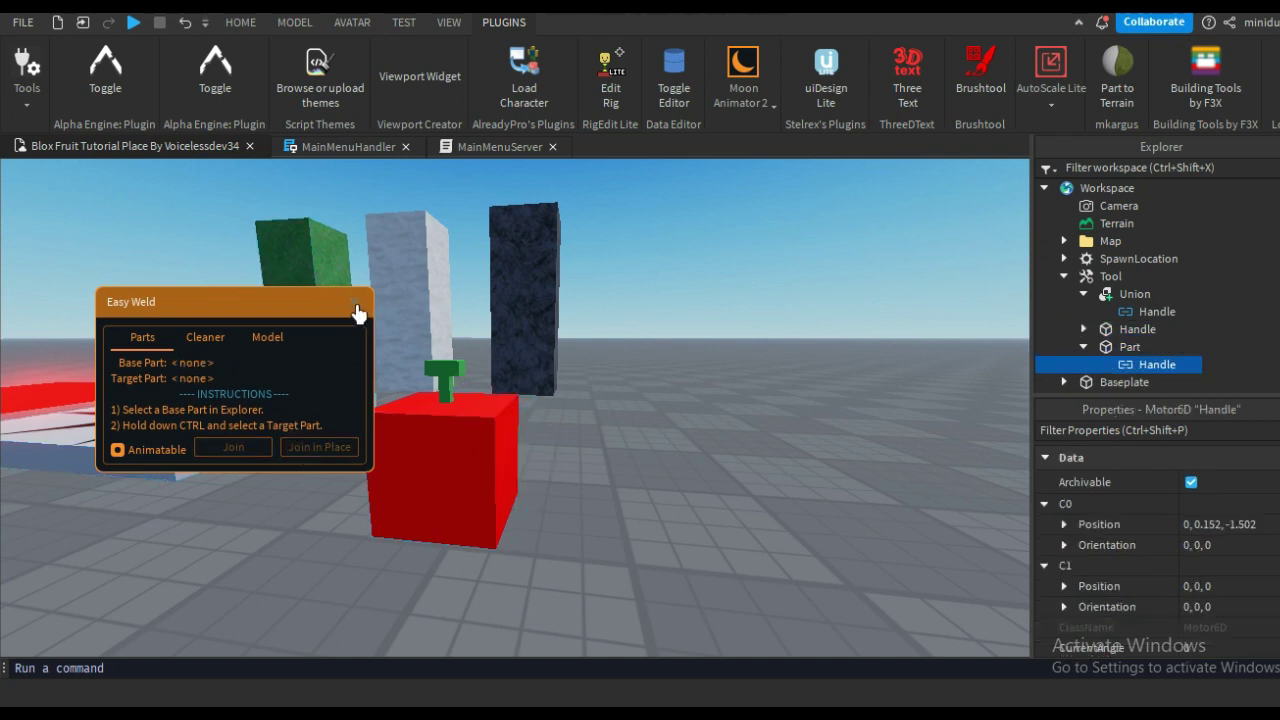
left_click(356, 305)
Step: Look over the welded parts inside the Tool and collapse the Union and Part contents
left_click(1129, 347)
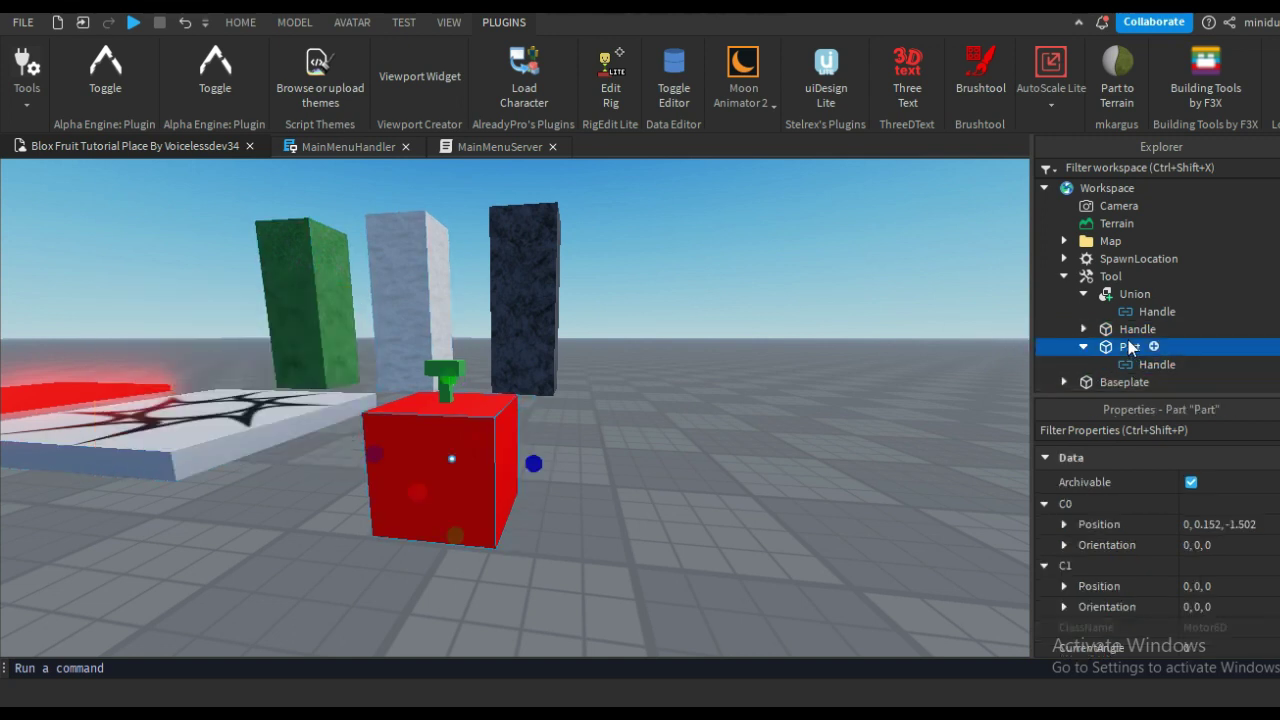
left_click(1118, 330)
left_click(1084, 347)
left_click(1084, 294)
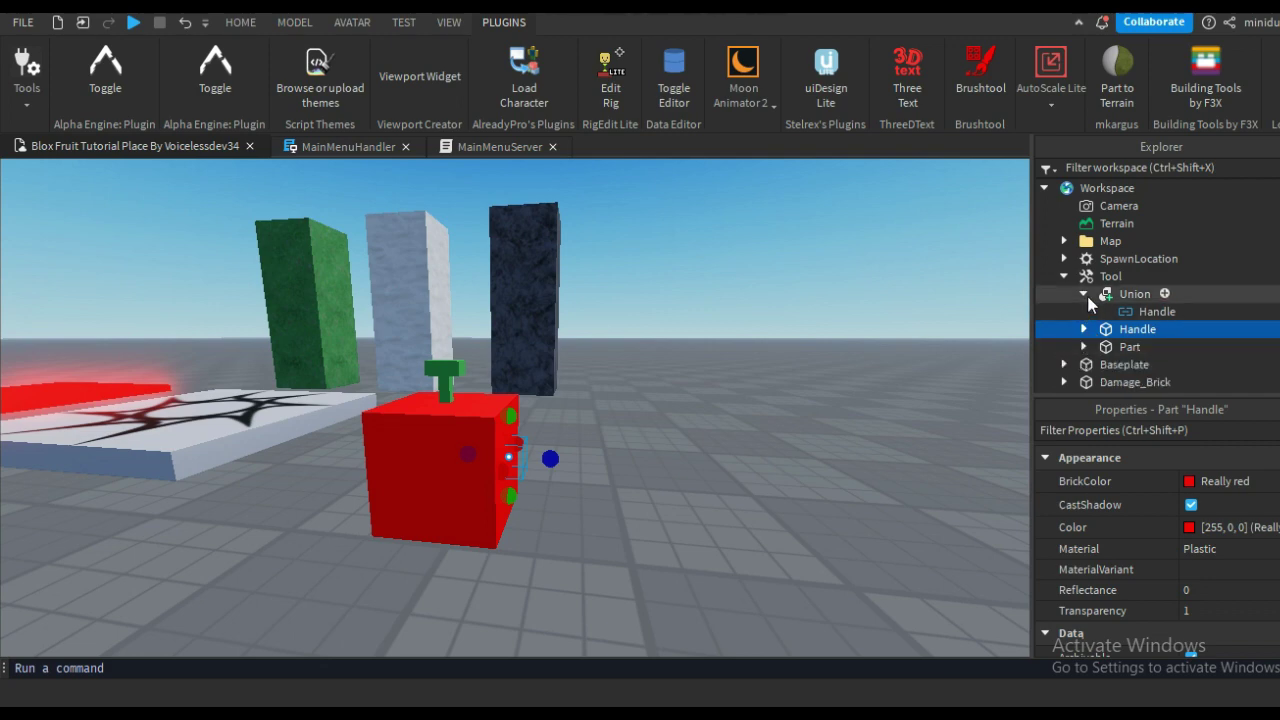
left_click(1085, 313)
left_click(1085, 313)
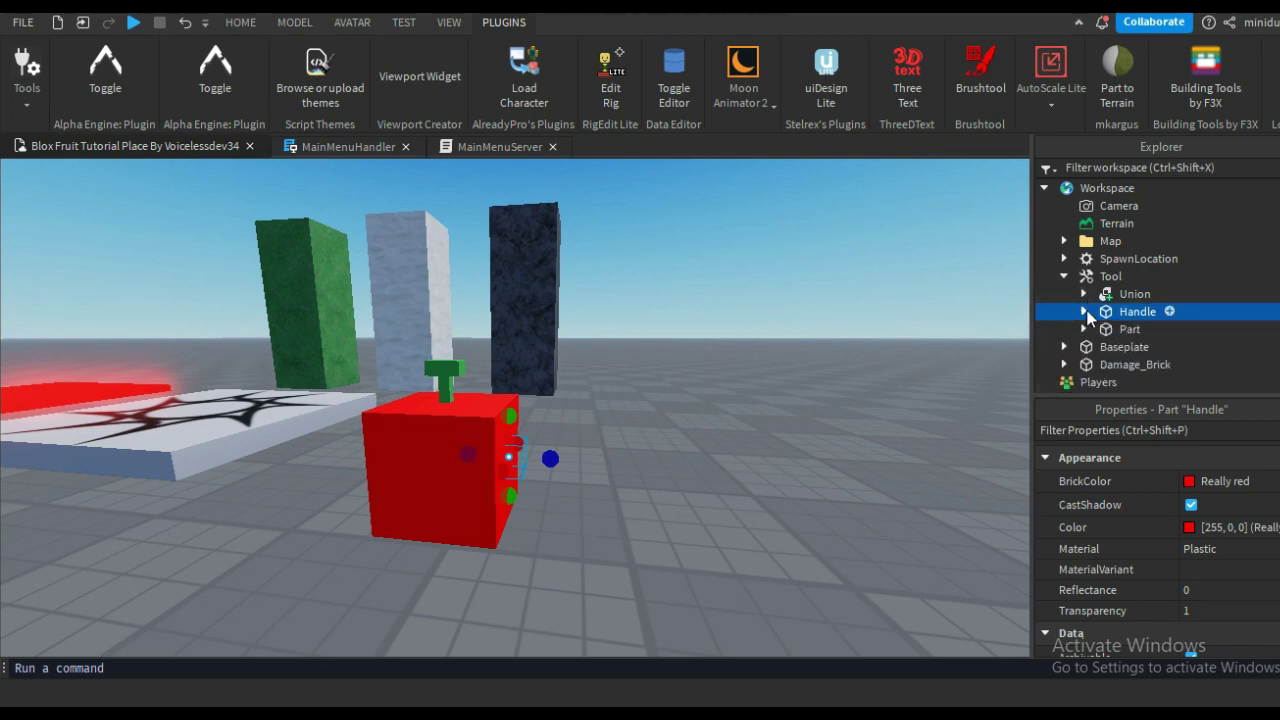
left_click(1085, 313)
left_click(1085, 313)
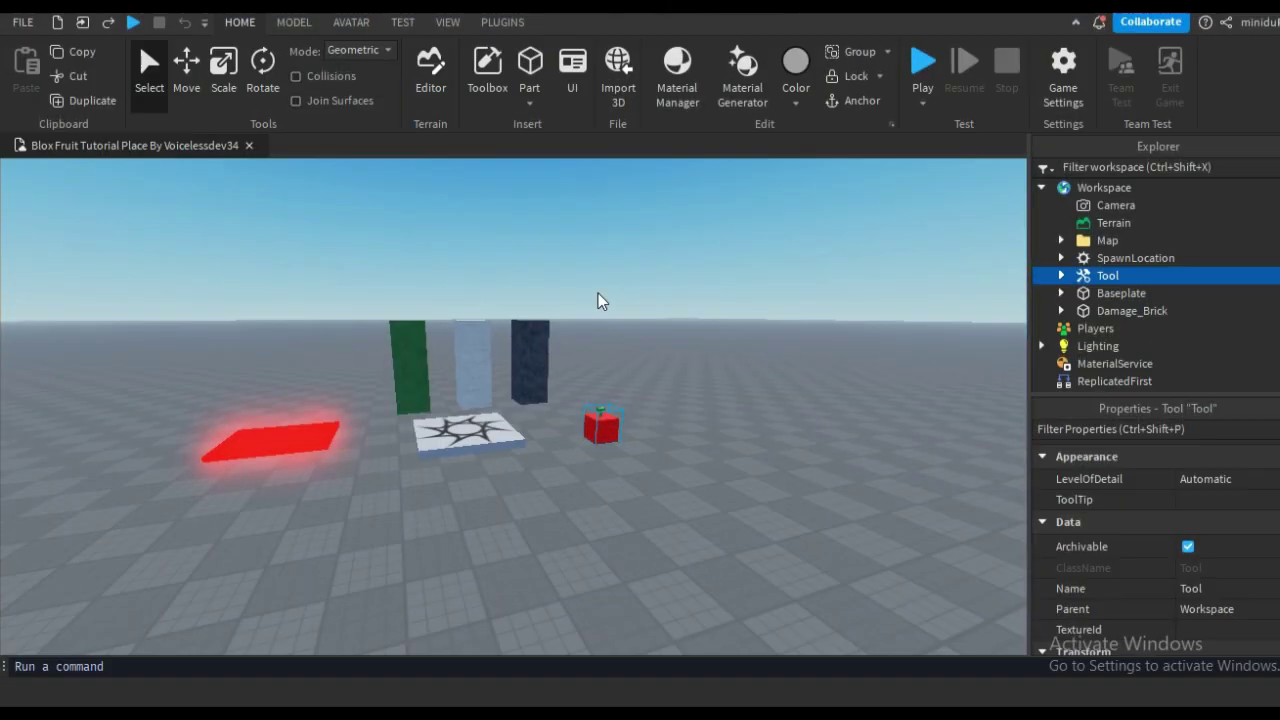
right_click(600, 300)
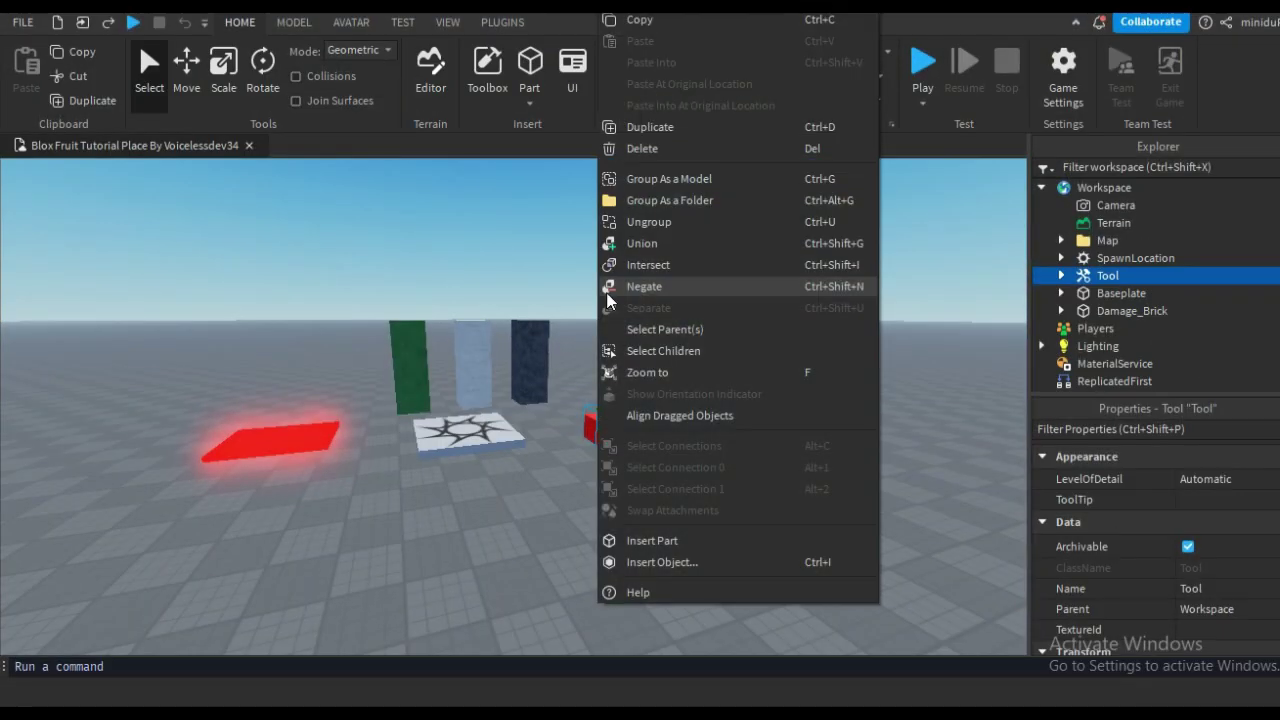
key("Escape")
key("ctrl+shift+n")
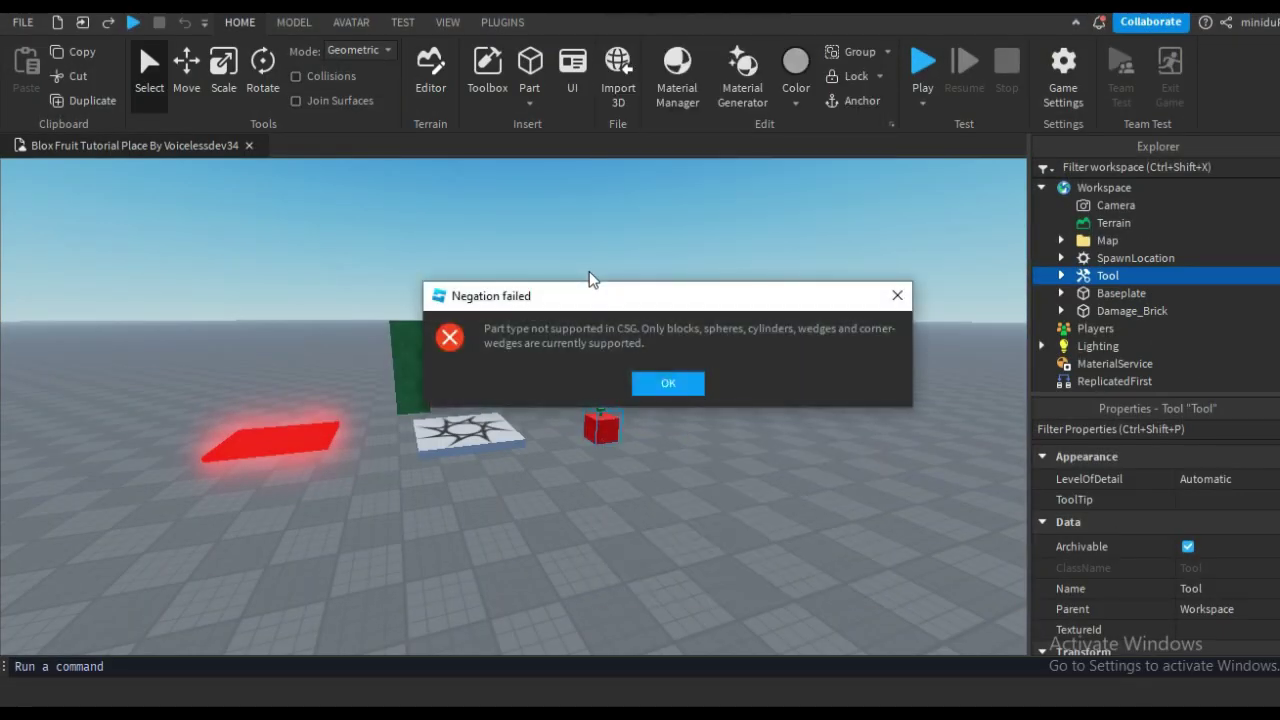
left_click(675, 382)
Step: Unanchor the Union, Handle and Part inside the Tool, and check the anchor state of each one
right_click_drag(729, 275, 678, 193)
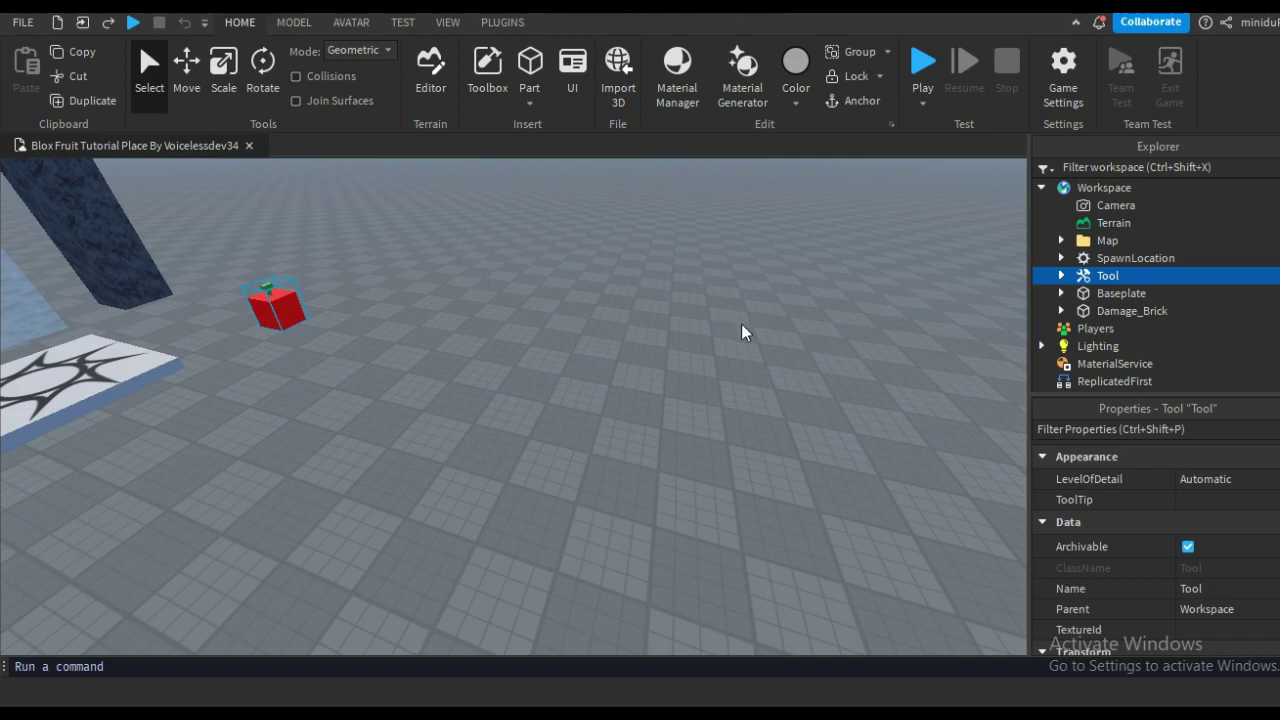
right_click_drag(619, 270, 620, 277)
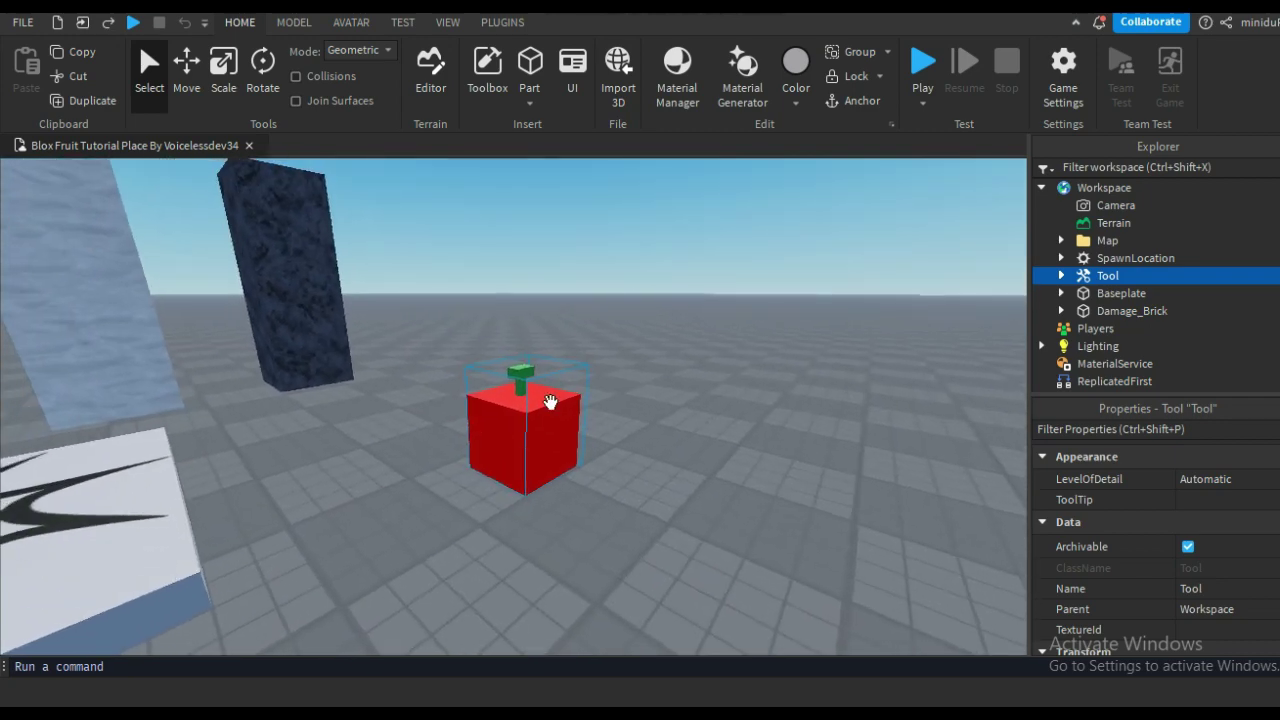
left_click(1062, 276)
left_click(1127, 294)
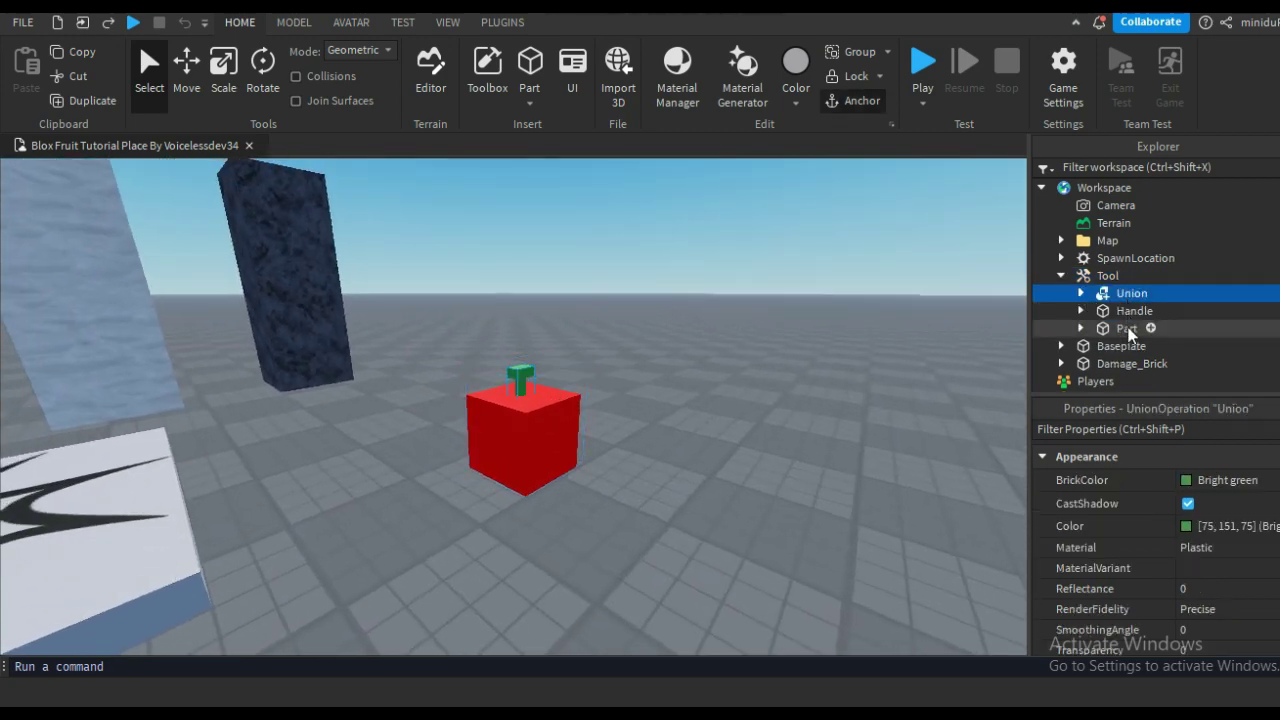
left_click(1127, 329, "shift")
left_click(855, 110)
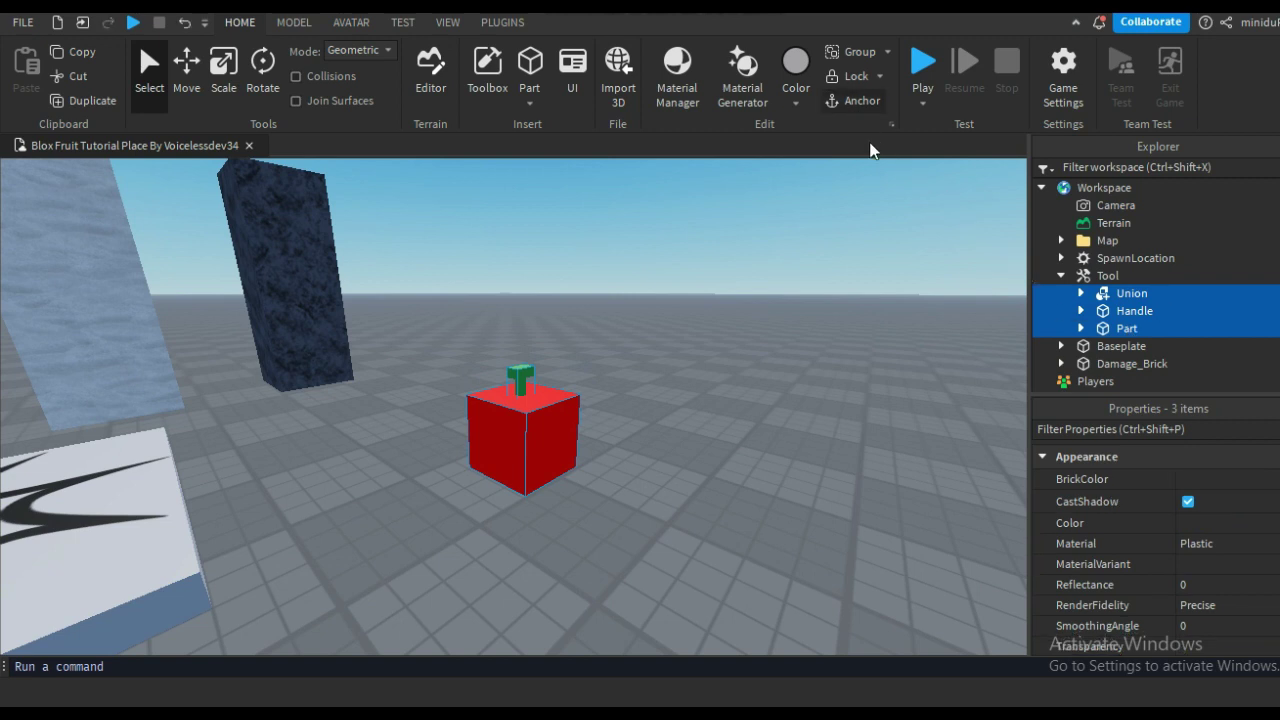
left_click(901, 274)
left_click(1128, 294)
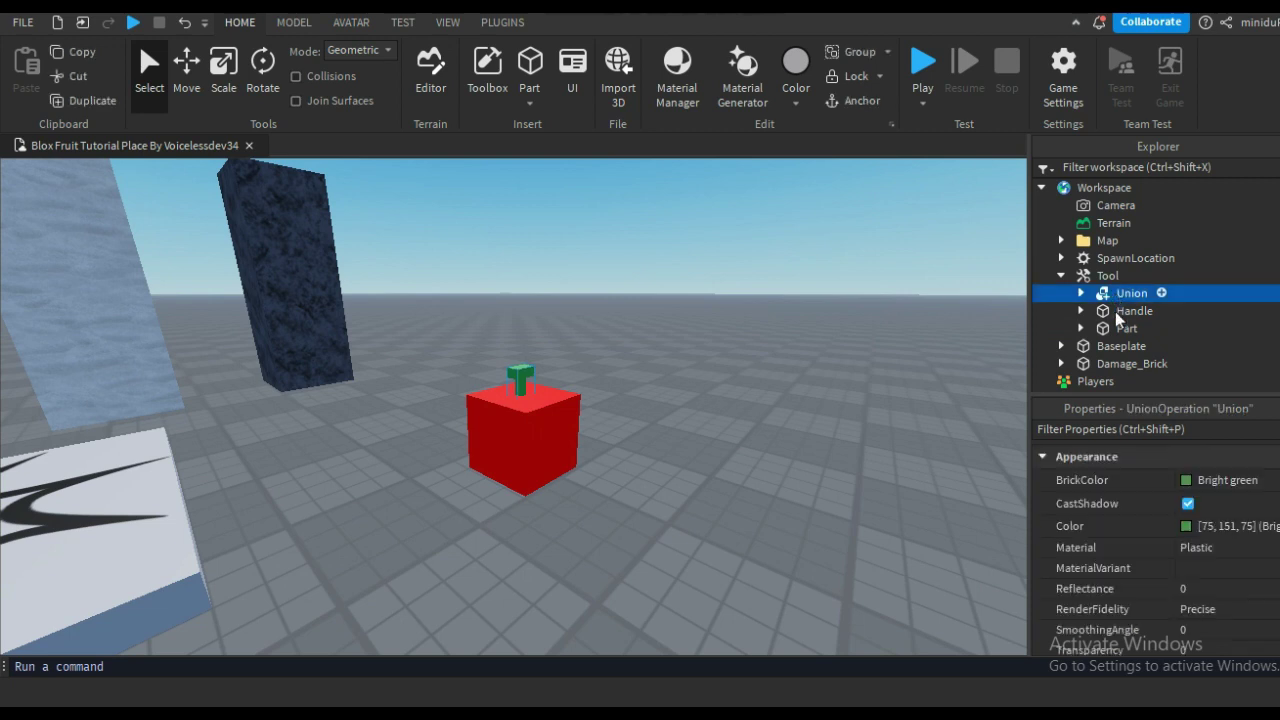
left_click(1132, 311)
left_click(1124, 329)
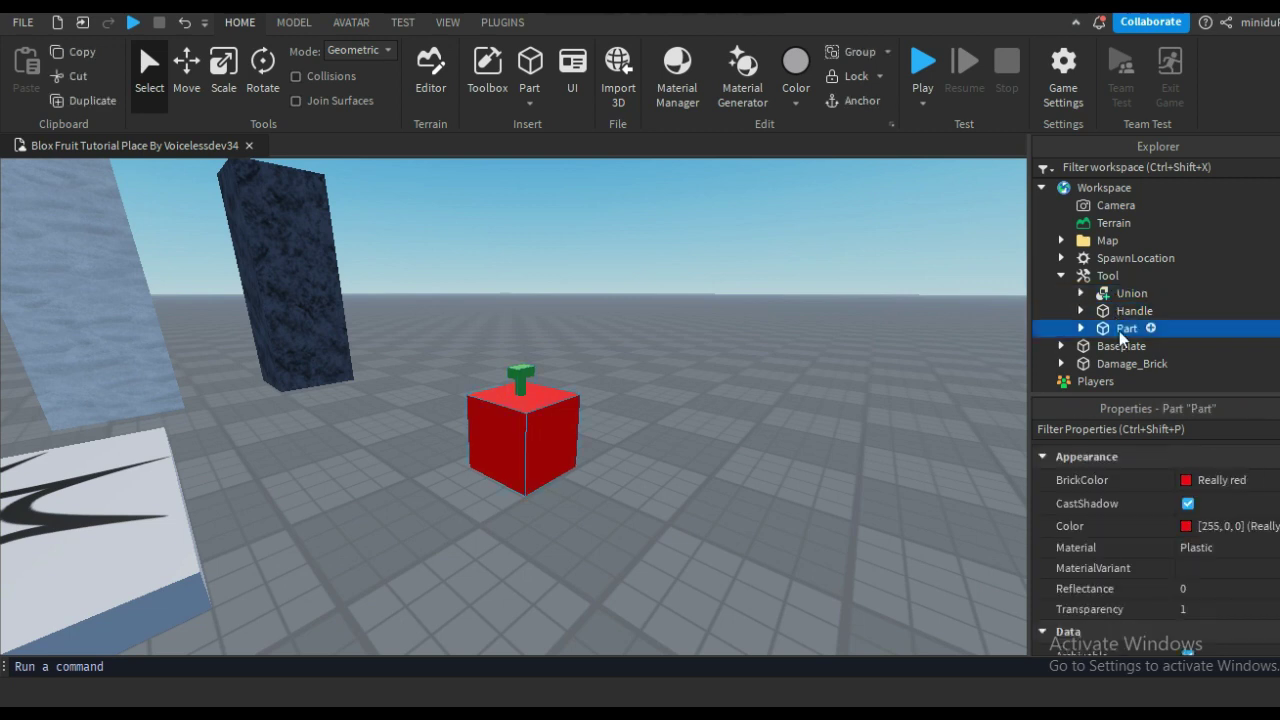
left_click(912, 271)
Step: Scale the whole fruit Tool down to roughly half its size
left_click(560, 428)
left_click(223, 68)
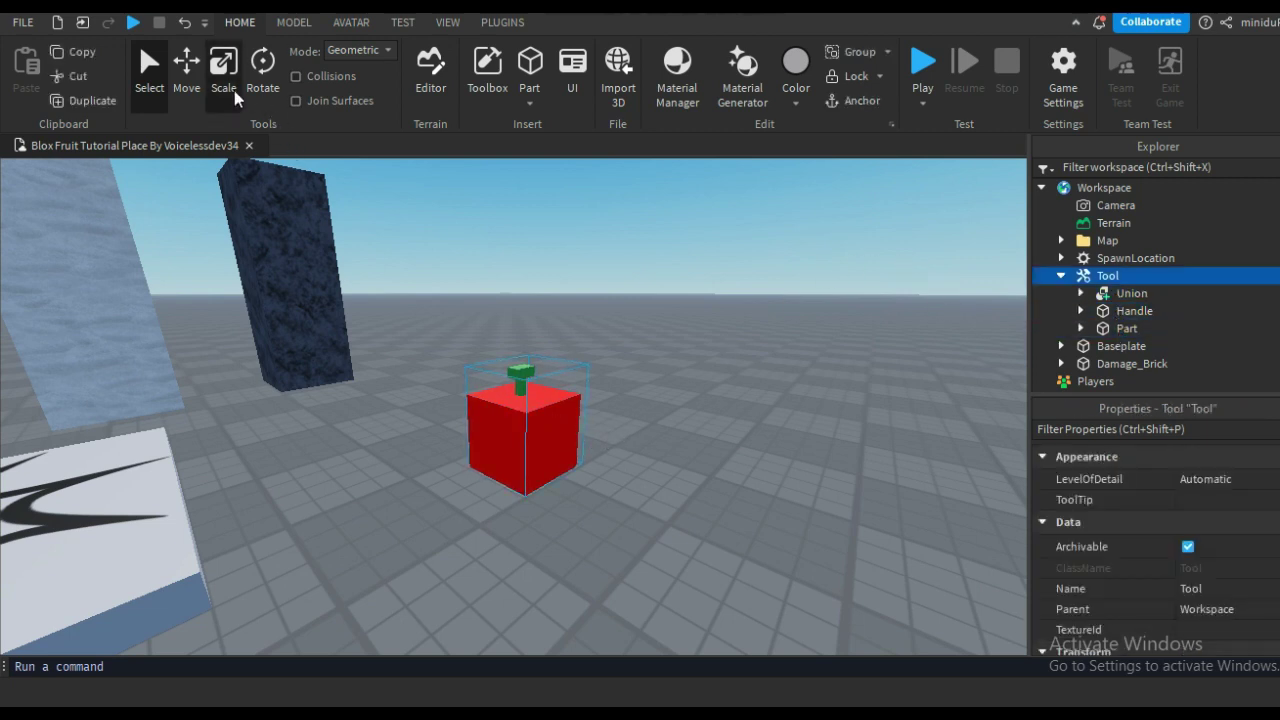
left_click_drag(551, 336, 554, 373)
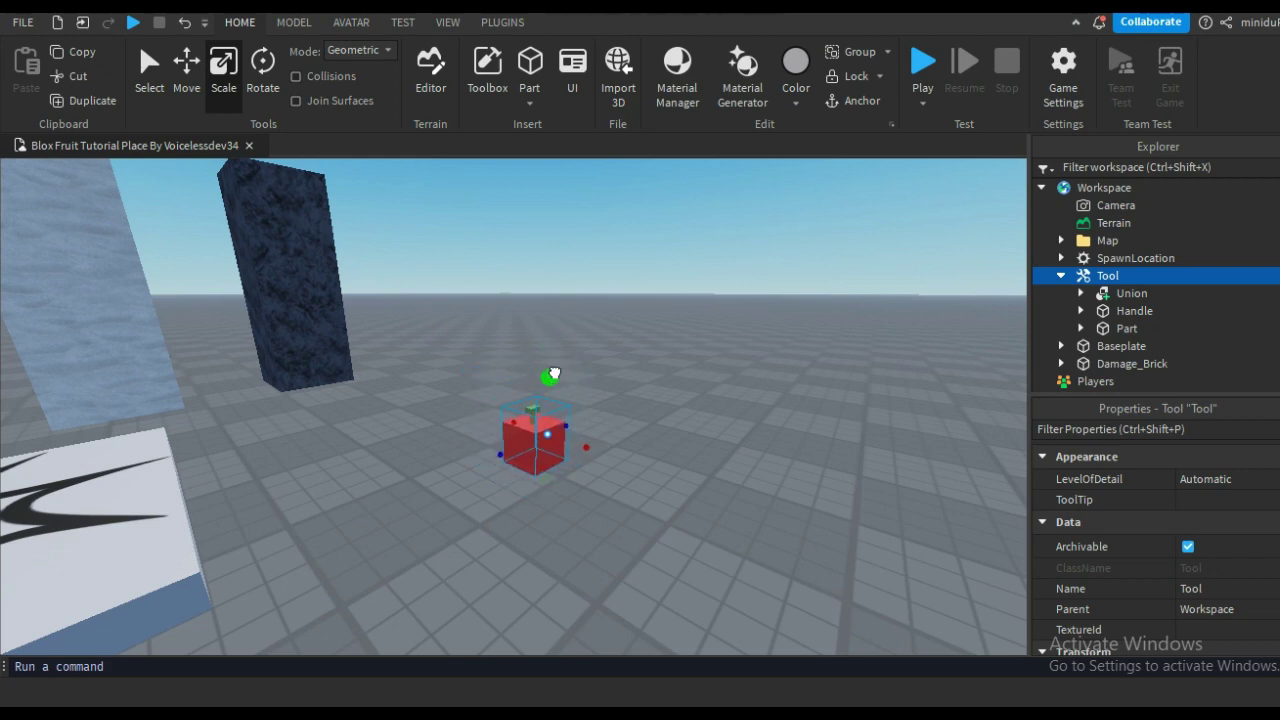
left_click(608, 243)
key("s")
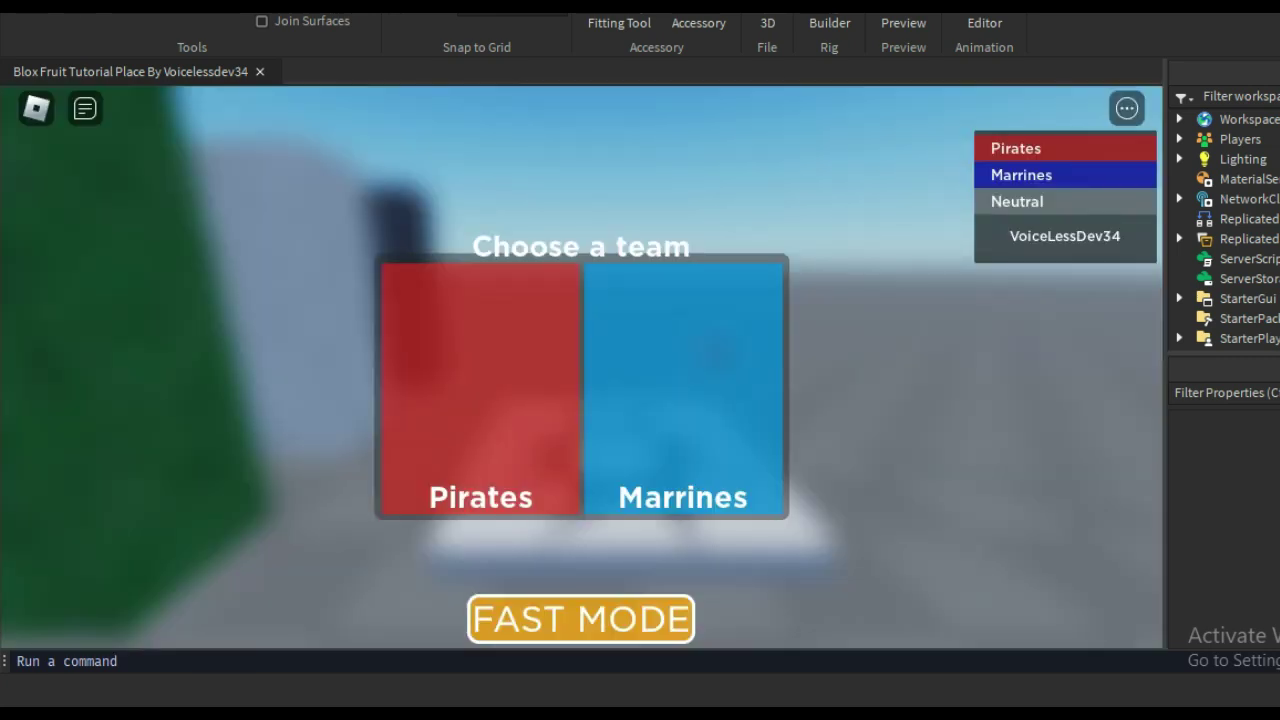
Step: Join the Pirates team in the playtest and walk the character around the map to try out the fruit
left_click(552, 386)
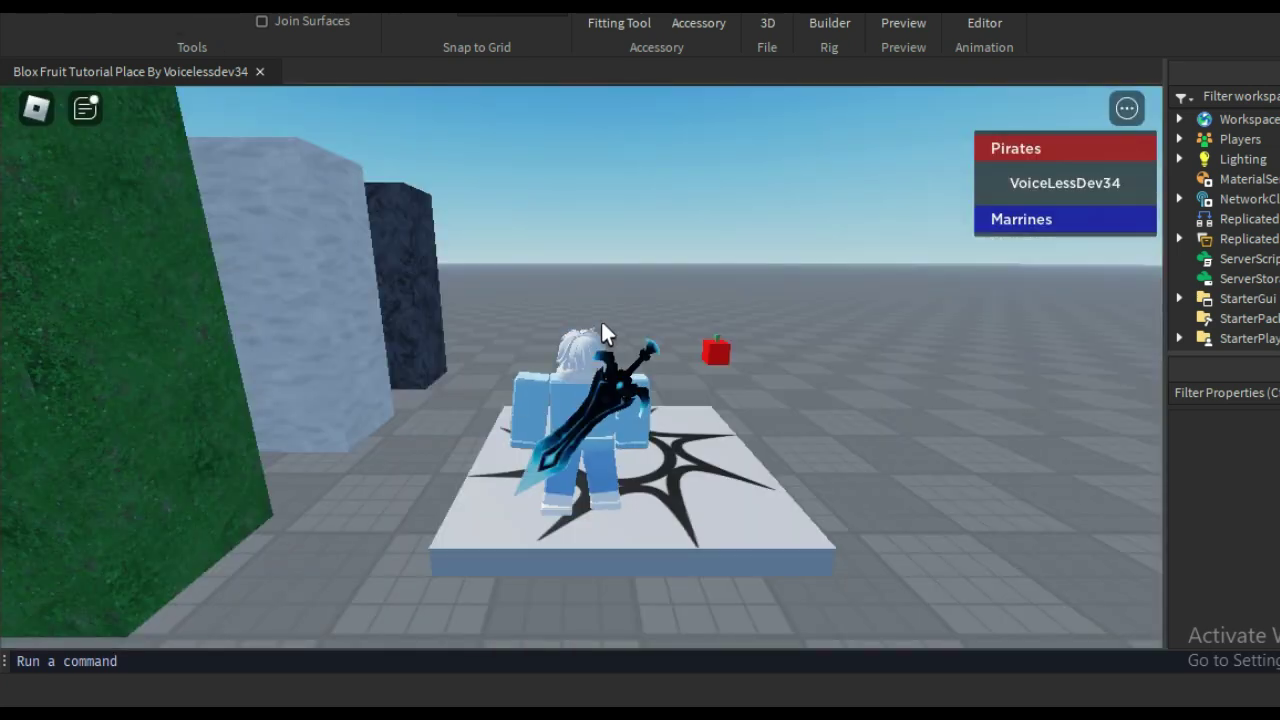
right_click_drag(602, 323, 603, 333)
key("w")
key("a")
key("a")
key("w")
key("d")
key("a")
key("s")
key("d")
key("w")
key("a")
key("s")
key("w")
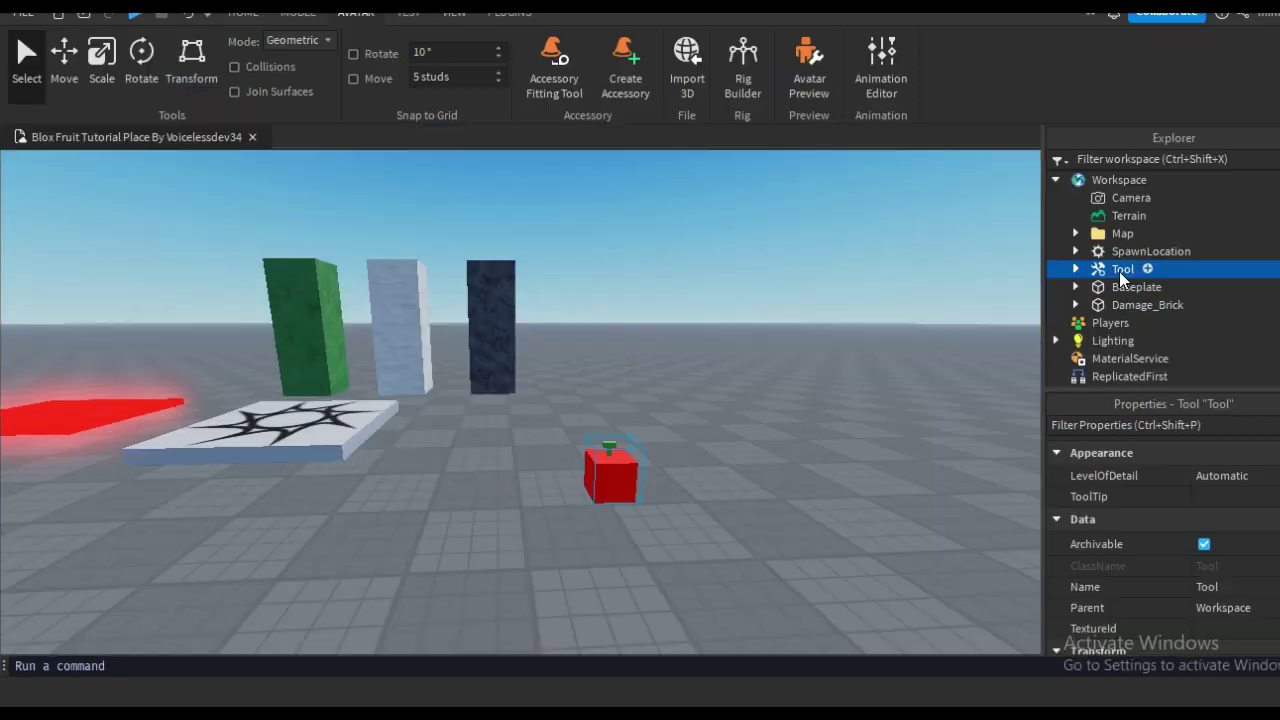
left_click(1105, 306)
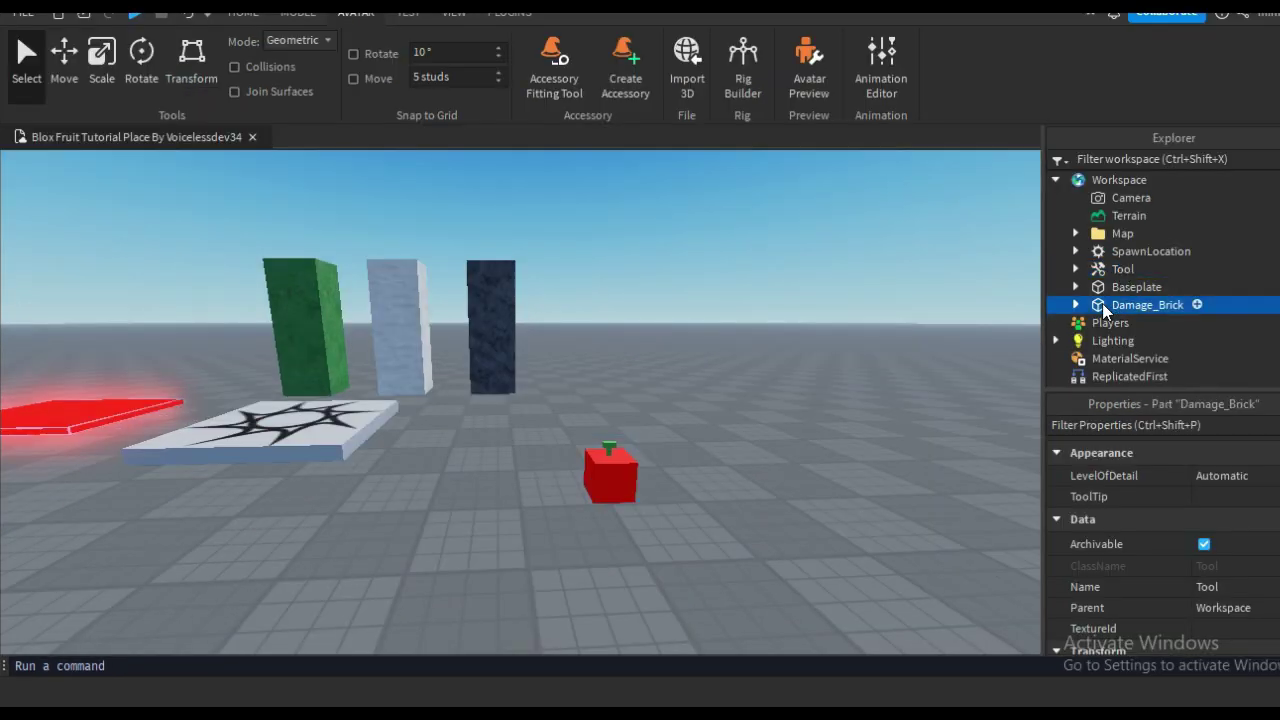
left_click(1108, 289)
scroll(1108, 289, "down", 3)
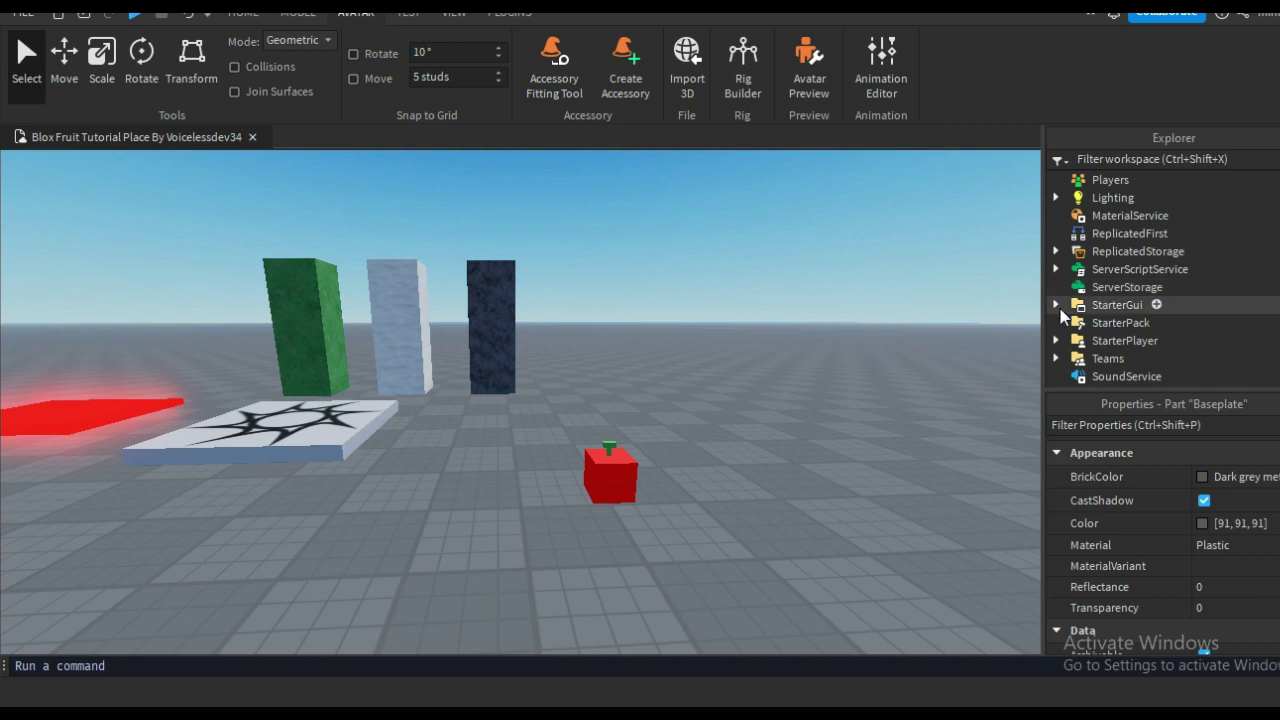
left_click(617, 453)
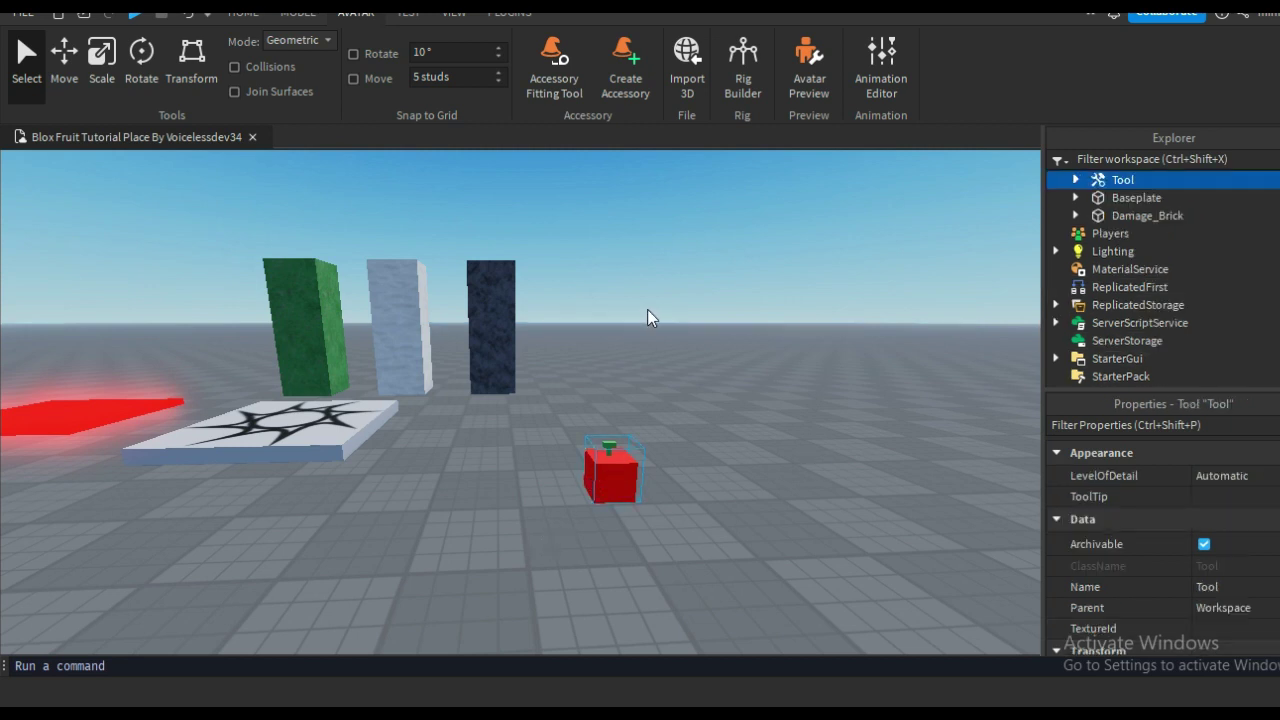
scroll(1128, 200, "up", 2)
left_click(1128, 179)
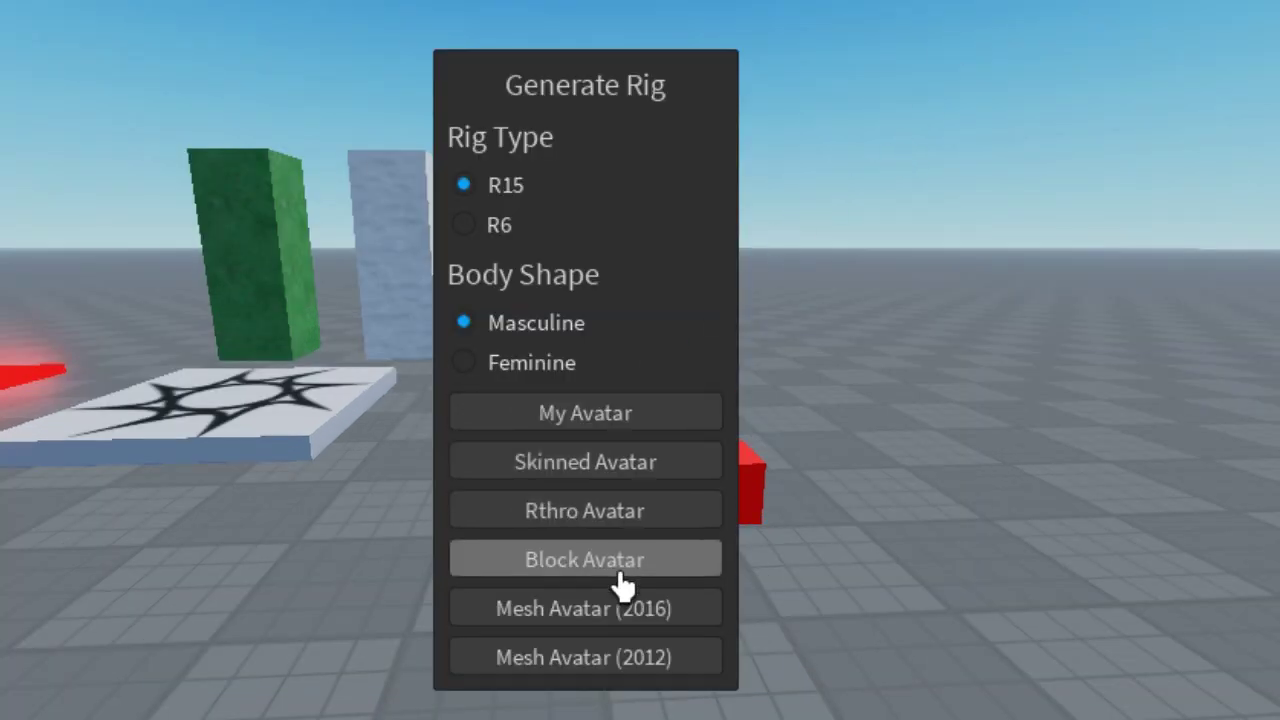
Step: Insert an R15 masculine Block Avatar rig and place it on the baseplate near the white spawn pad
left_click(585, 560)
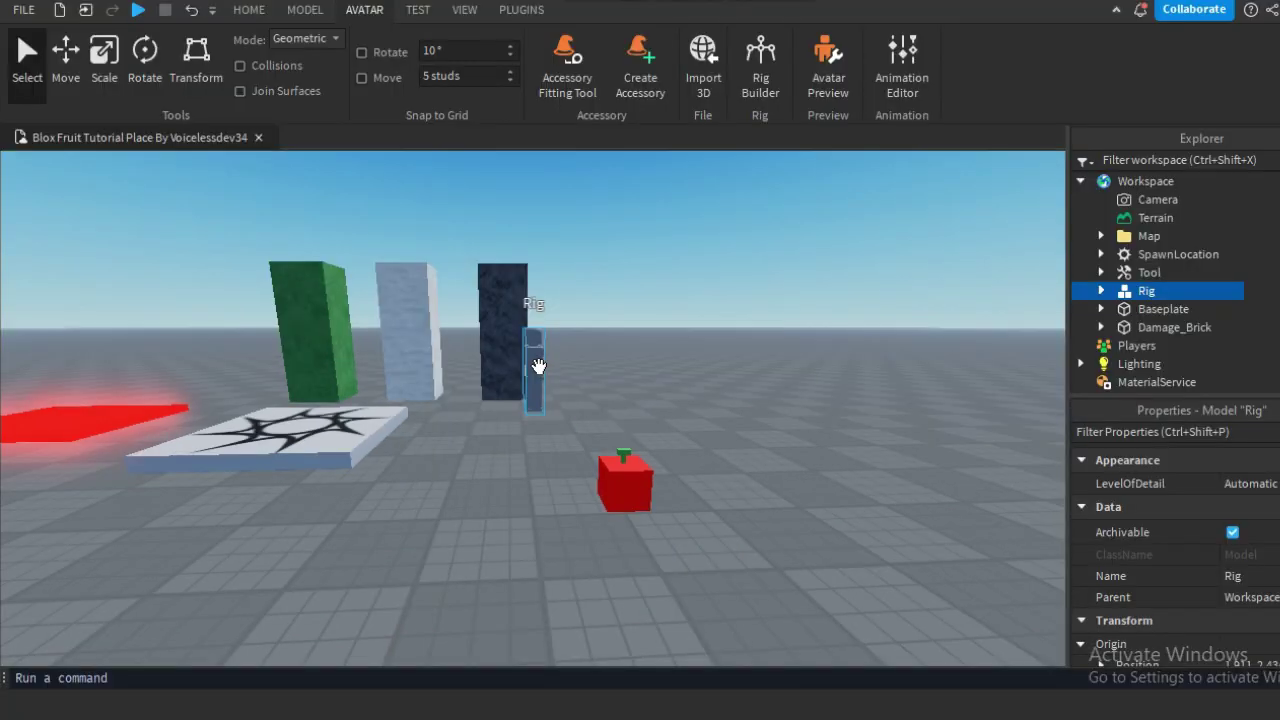
left_click_drag(587, 330, 54, 591)
left_click_drag(180, 556, 147, 556)
left_click(617, 244)
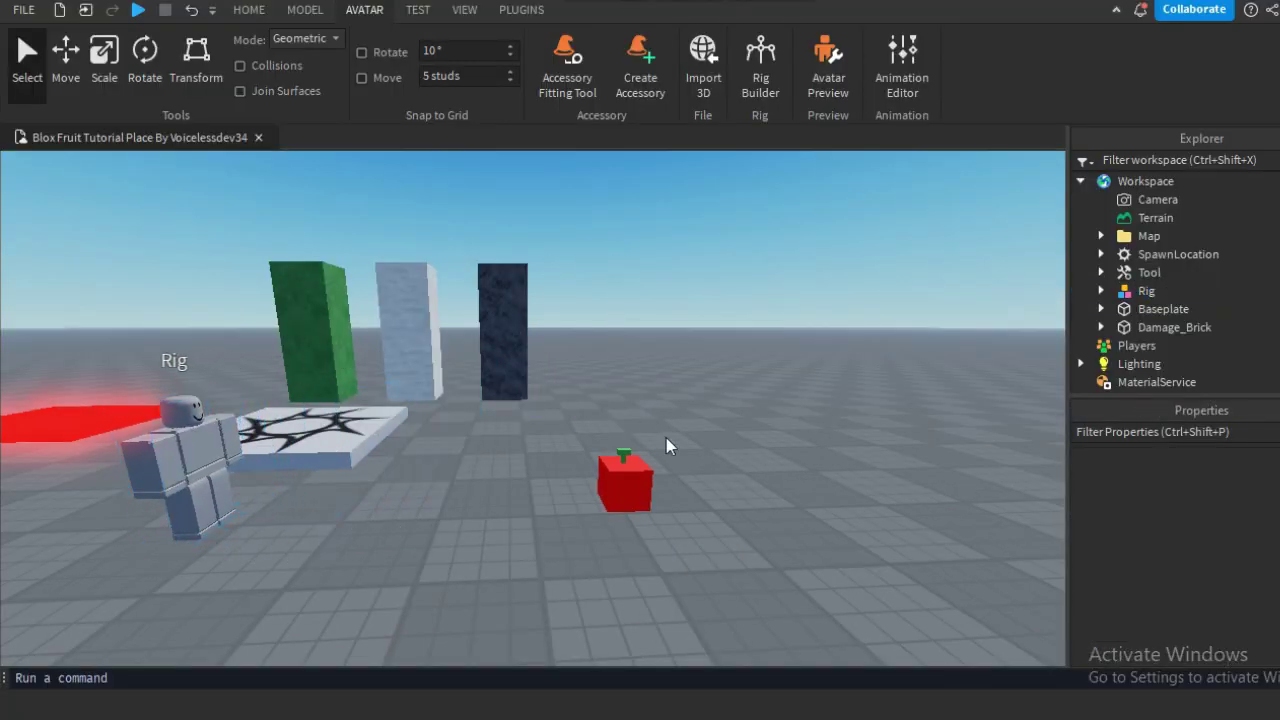
Step: Put the fruit Tool inside the Rig model so the rig holds it, and check the rig's parts
left_click(634, 494)
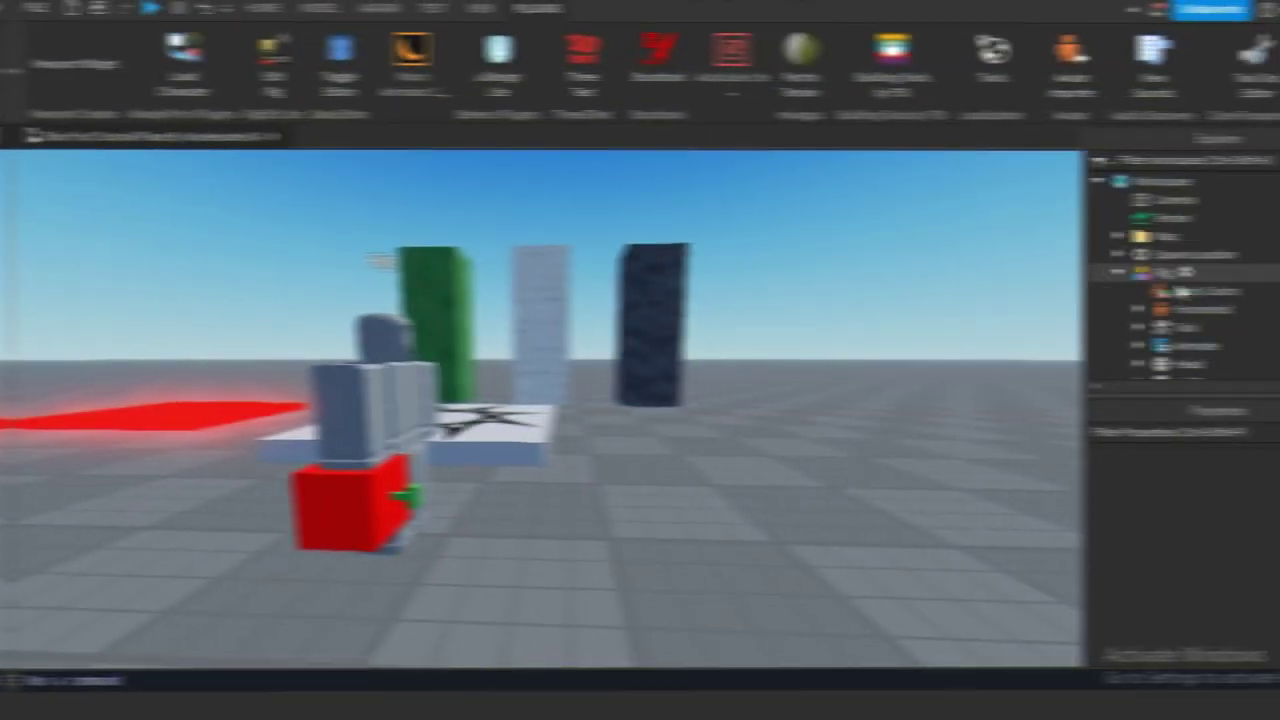
left_click(1146, 220)
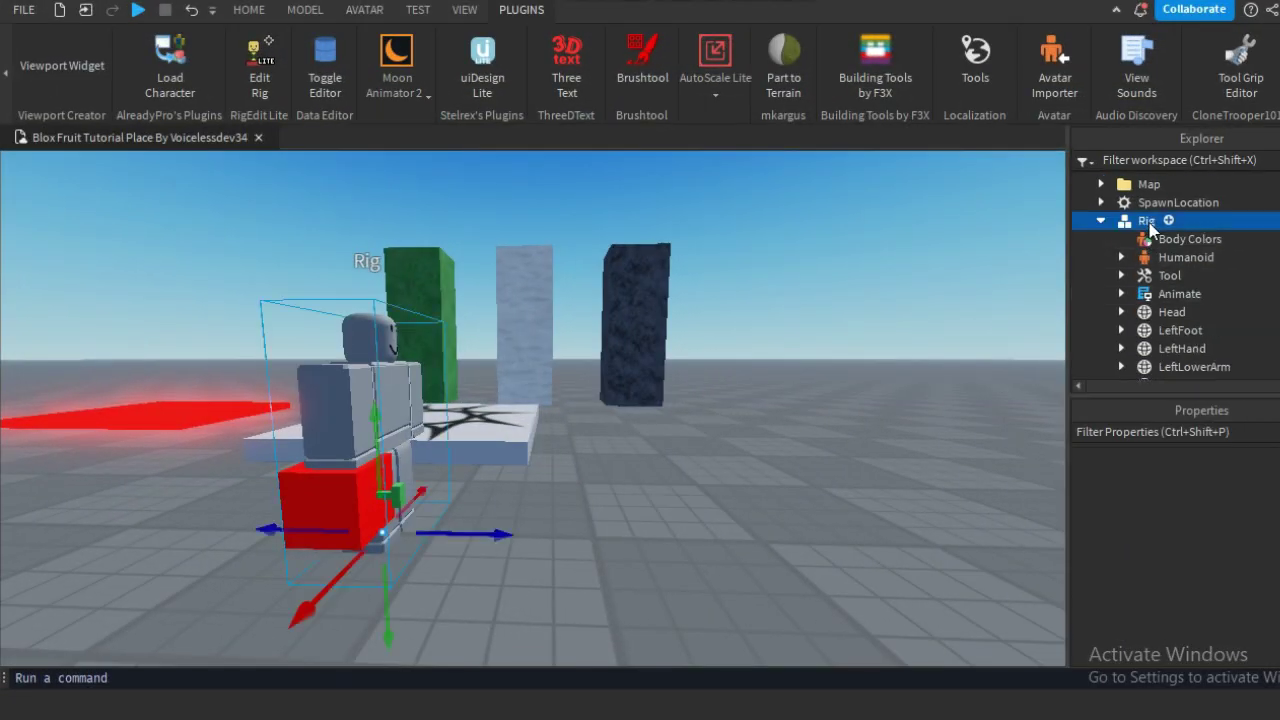
left_click(1164, 313)
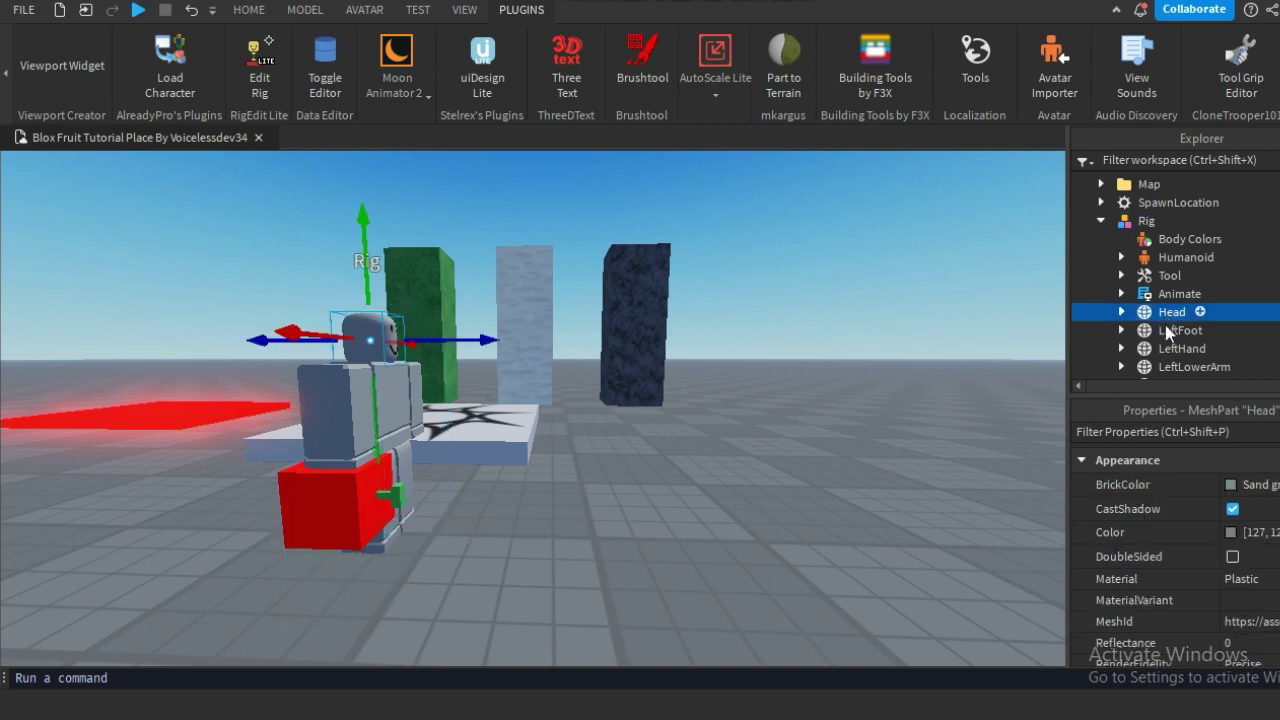
left_click(1165, 331)
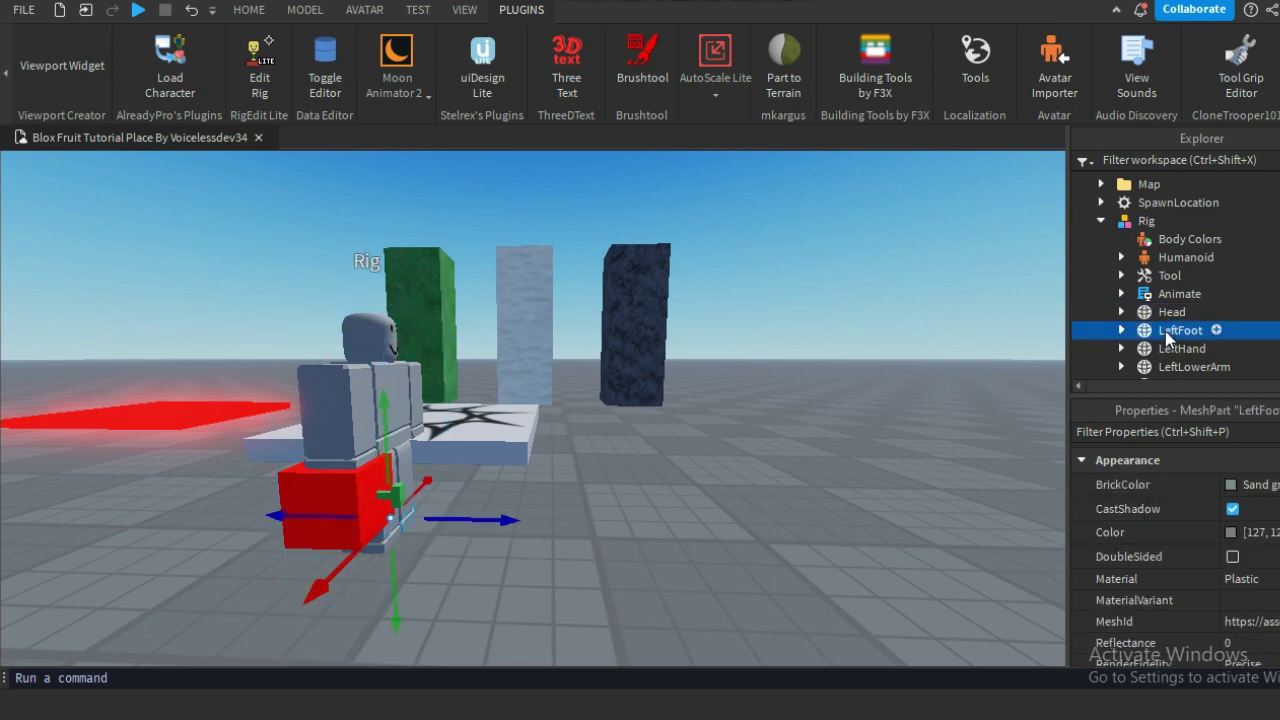
Step: Open the Animation Editor below the viewport and collapse the ribbon for more working space
left_click(465, 11)
left_click(364, 10)
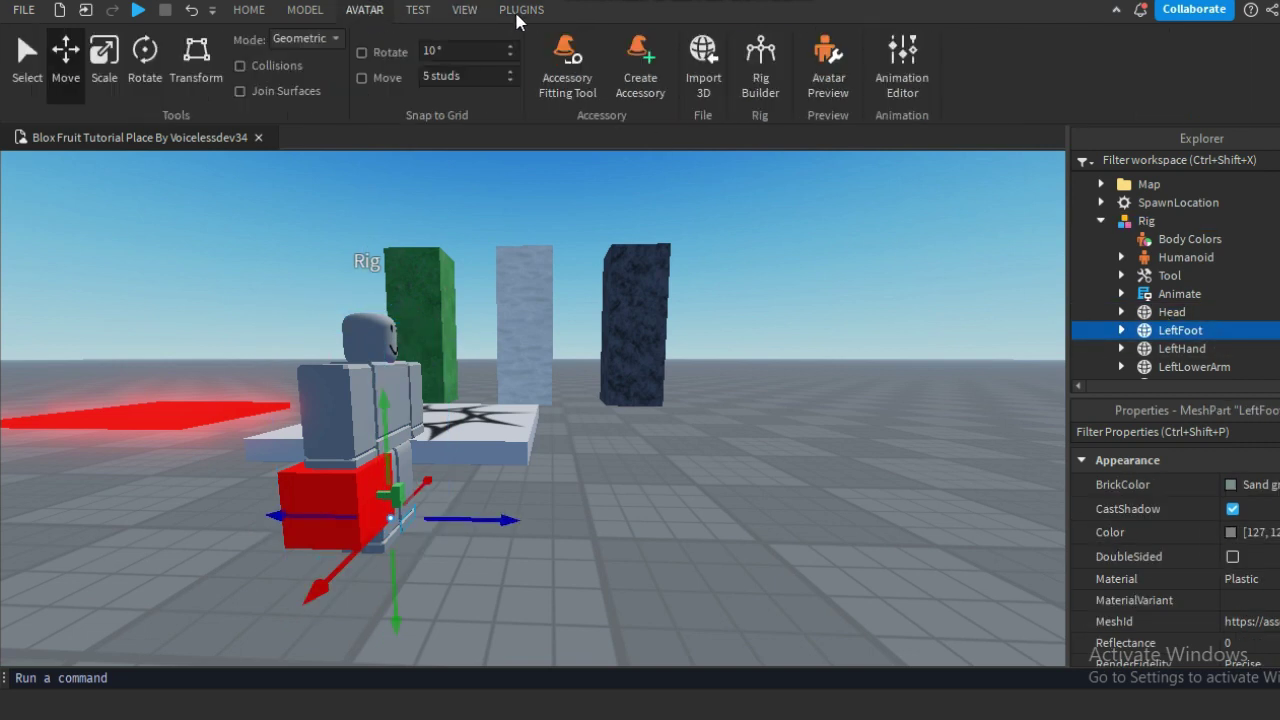
left_click(902, 62)
left_click_drag(912, 190, 533, 476)
left_click(1116, 10)
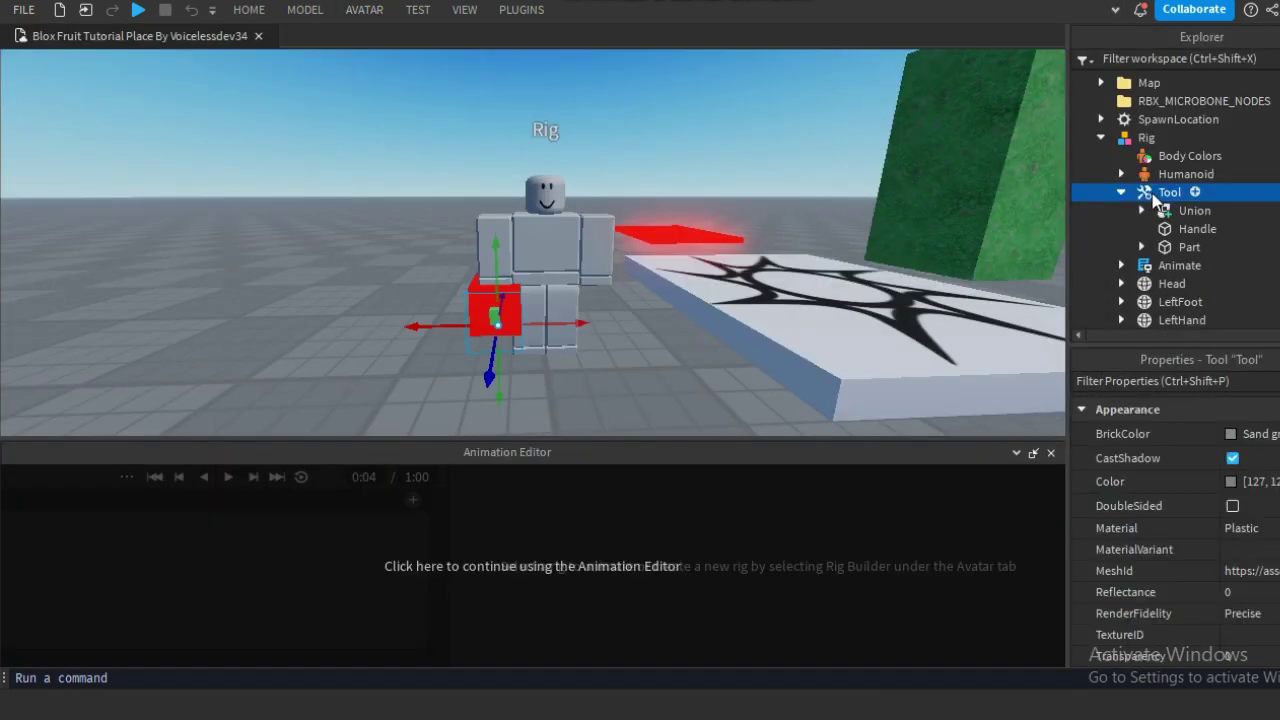
Step: Move the fruit Tool out of the Rig and back into Workspace
double_click(1147, 197)
left_click_drag(1147, 200, 1130, 82)
left_click(1140, 208)
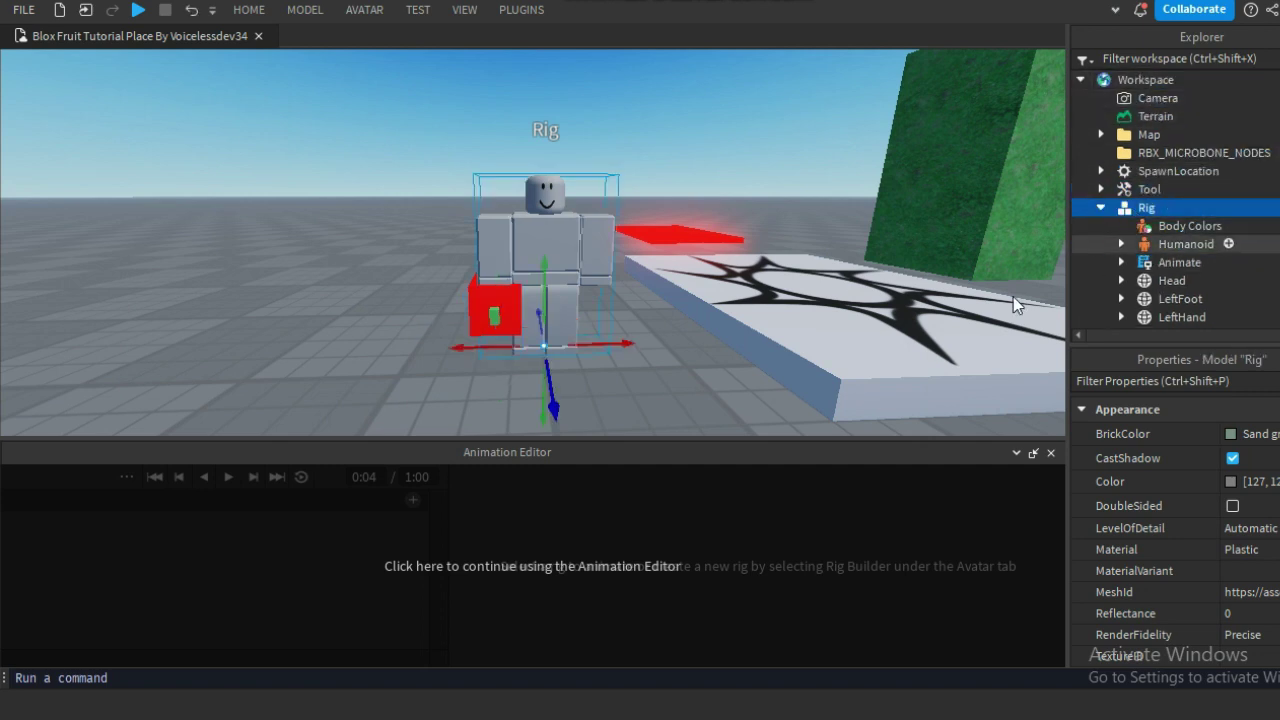
Step: Choose the Rig for animating and create an animation named EatingAnim
left_click(603, 578)
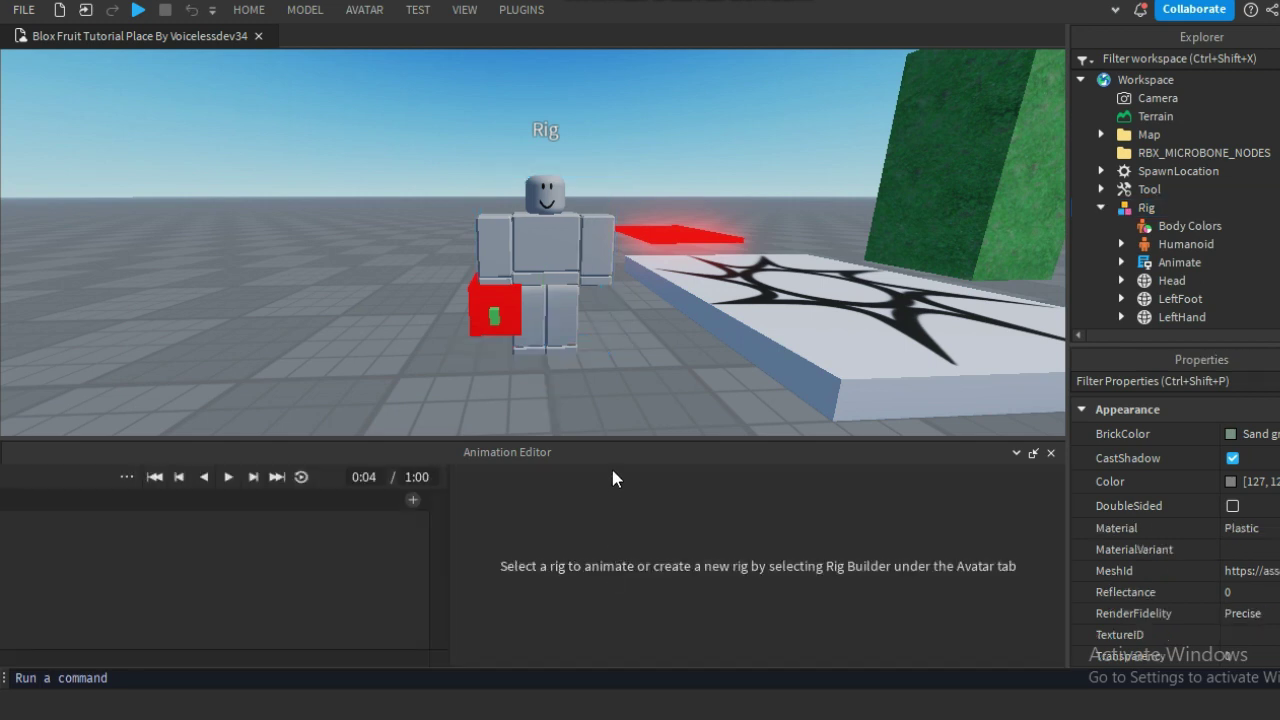
left_click(584, 288)
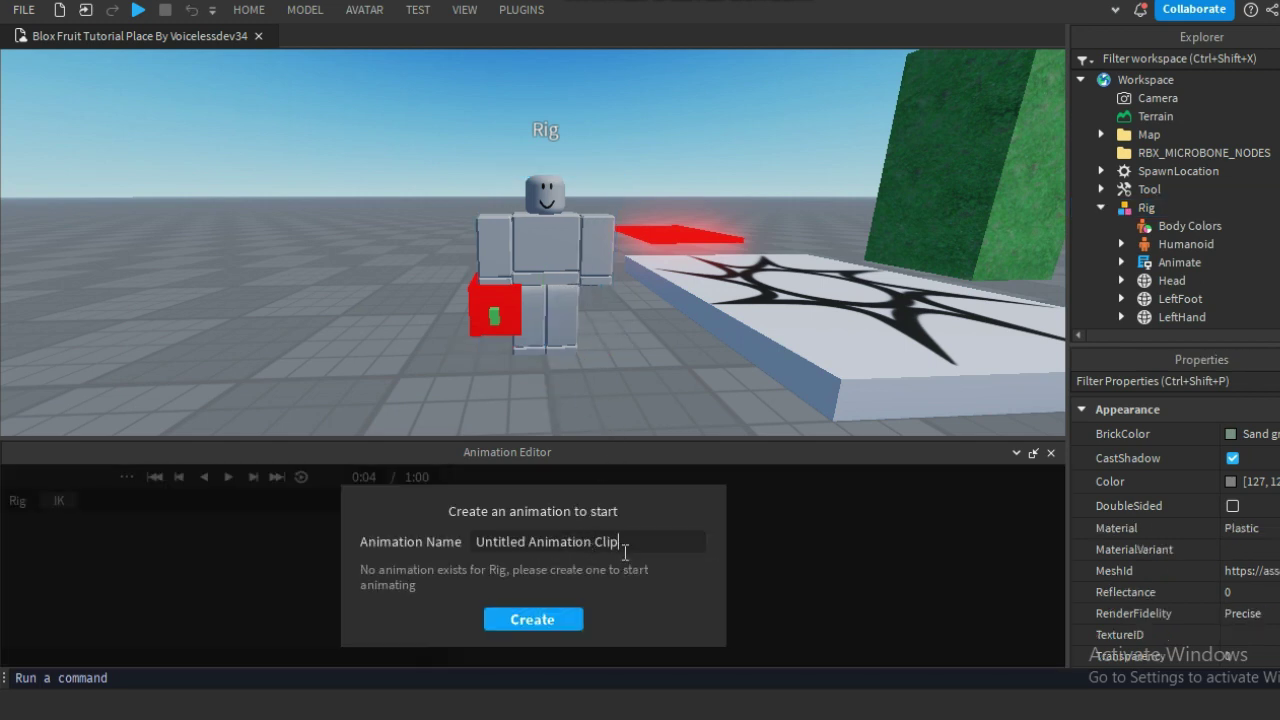
key("a")
key("d")
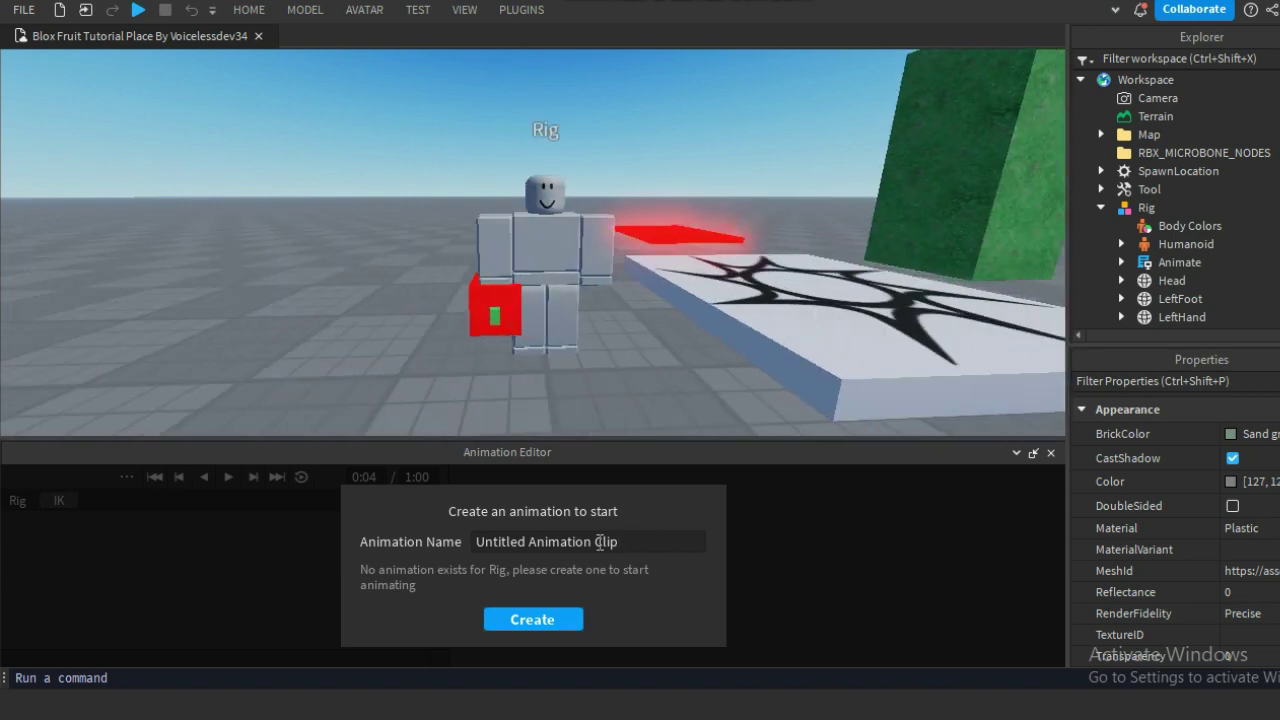
left_click_drag(620, 541, 463, 546)
key("BackSpace")
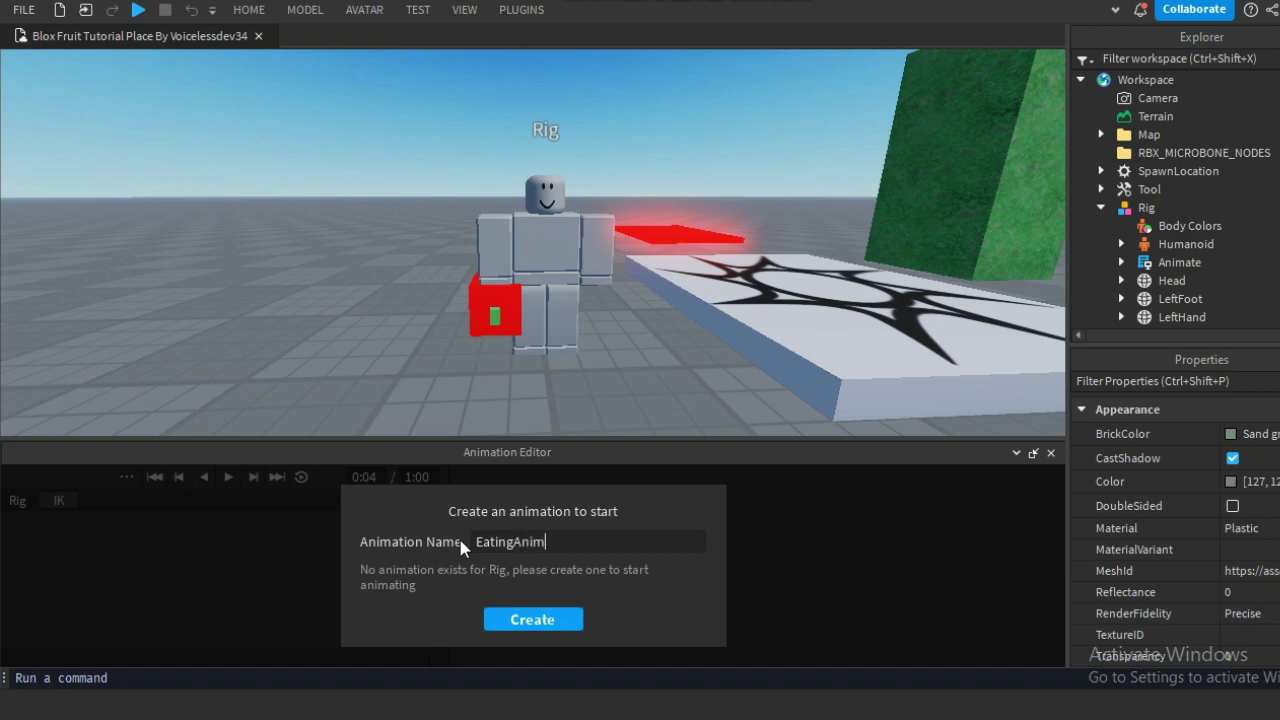
left_click(532, 619)
Step: Pose the start of EatingAnim at 0:00 by raising the RightUpperArm forward and rotating the RightLowerArm
left_click(500, 235)
right_click_drag(679, 140, 679, 140)
scroll(679, 140, "up", 3)
scroll(679, 140, "down", 3)
left_click_drag(498, 208, 416, 183)
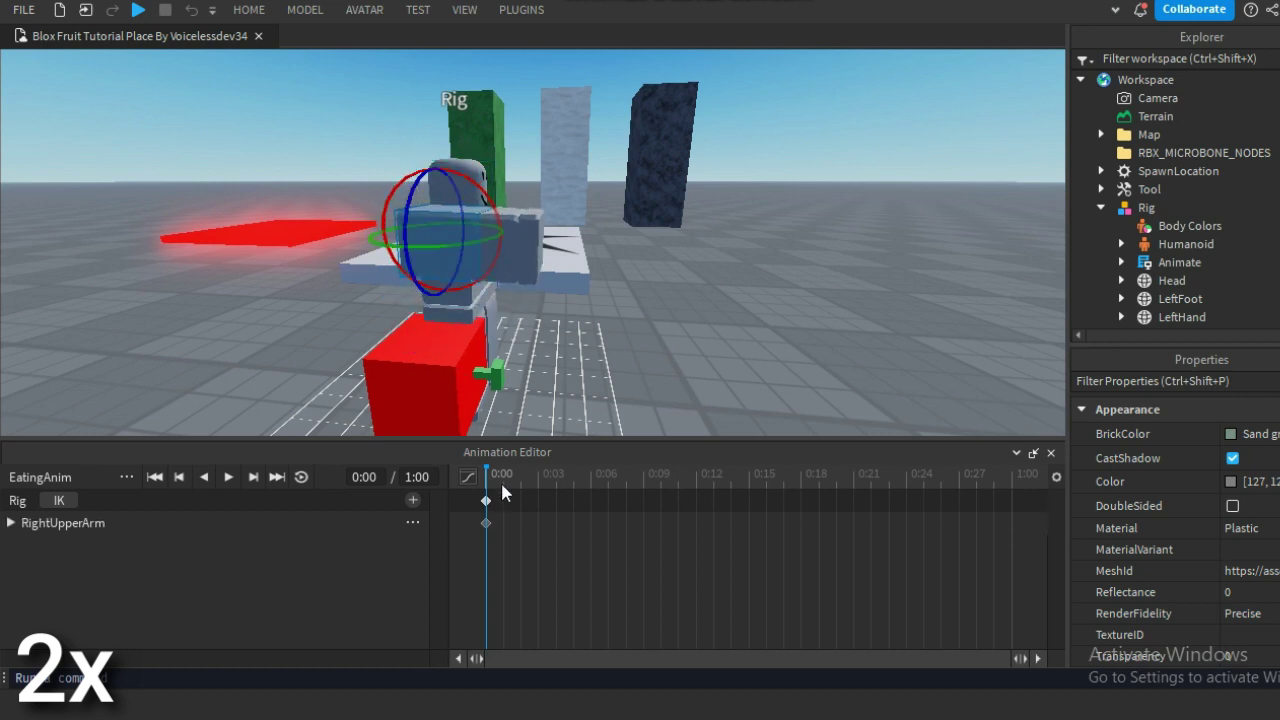
left_click(513, 240)
left_click_drag(520, 213, 457, 207)
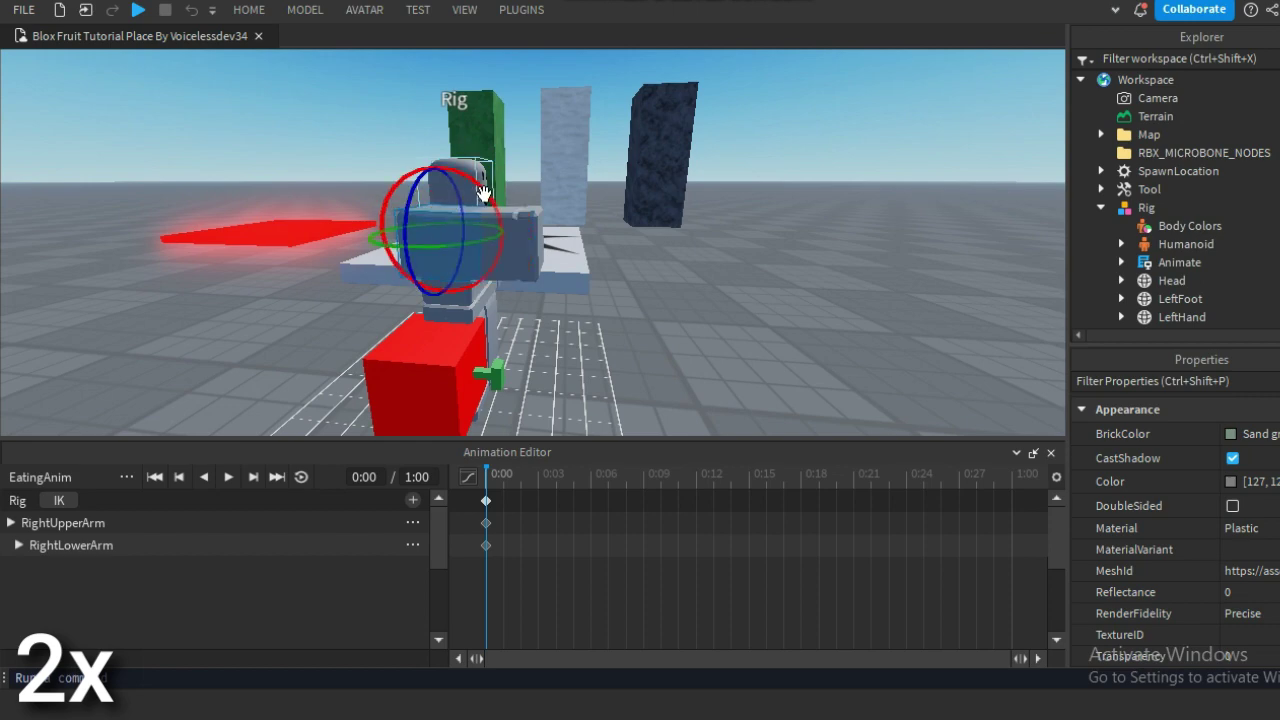
Step: Add a keyframe at 0:02 with the RightUpperArm rotated inward across the chest
left_click(519, 477)
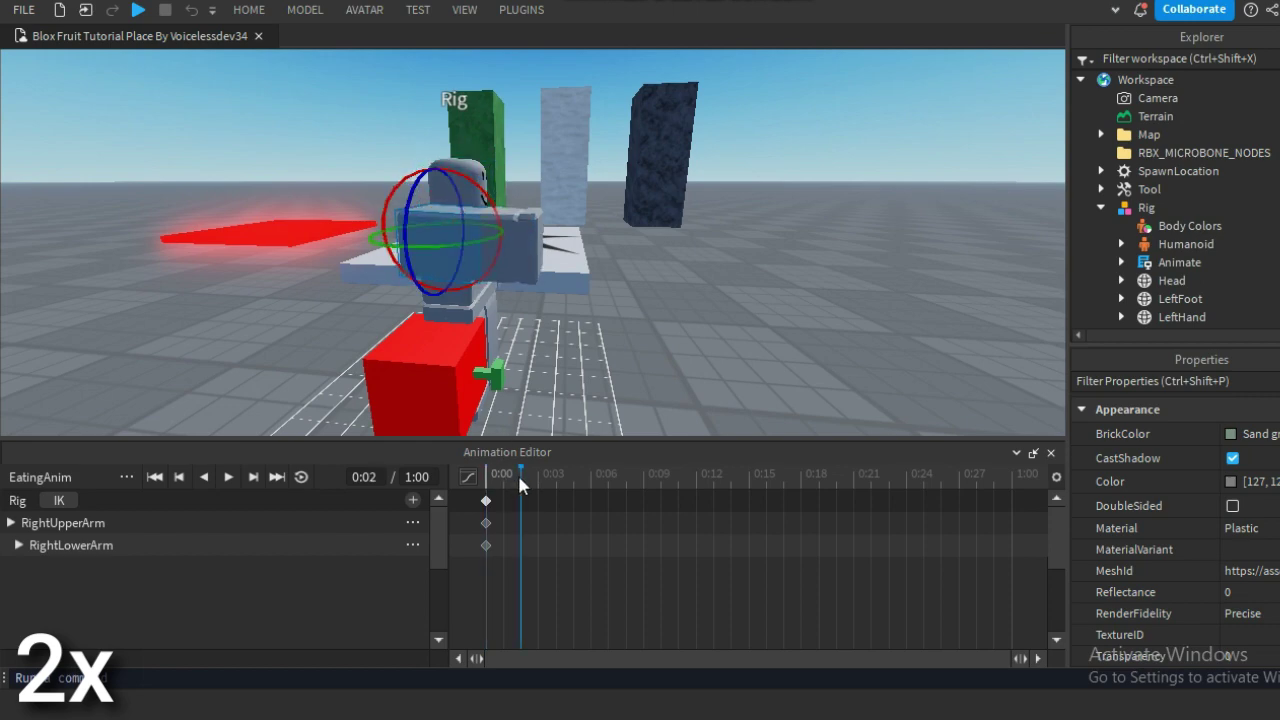
key("w")
right_click_drag(614, 225, 614, 225)
key("f")
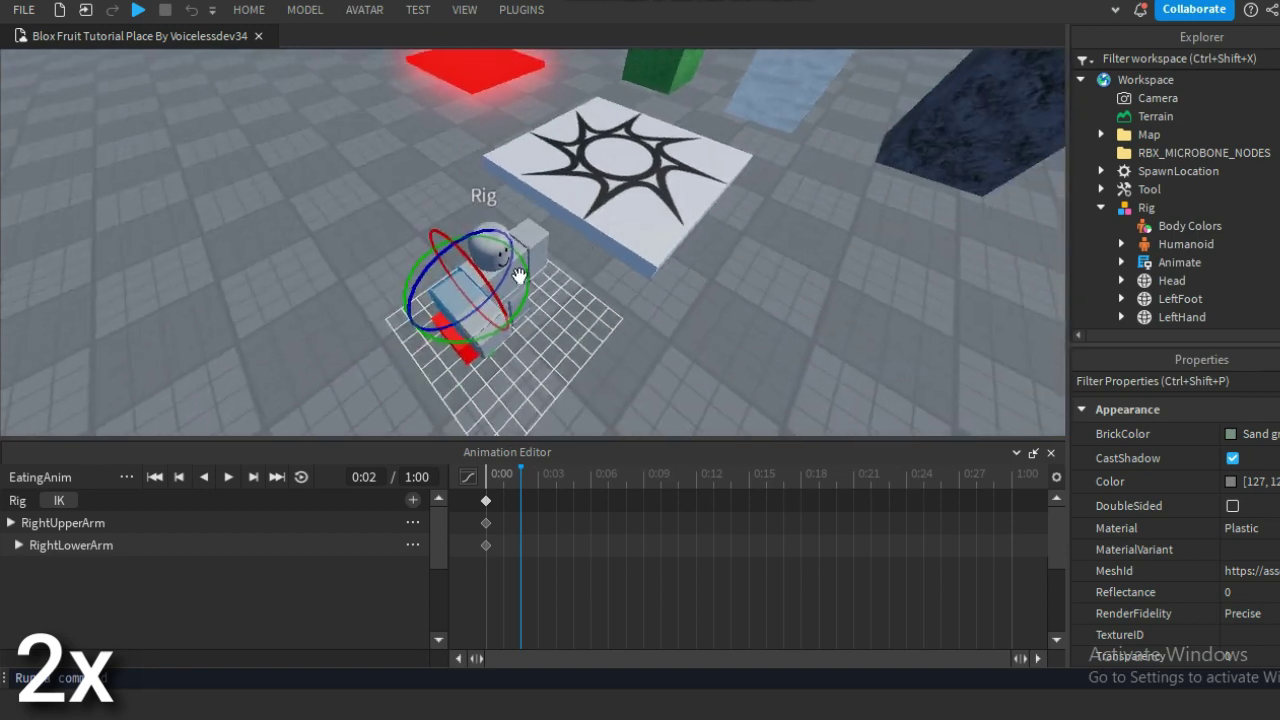
mouse_move(528, 272)
left_mouse_down()
mouse_move(497, 245)
mouse_move(511, 262)
left_mouse_up()
right_click_drag(674, 347, 674, 347)
key("w")
key("f")
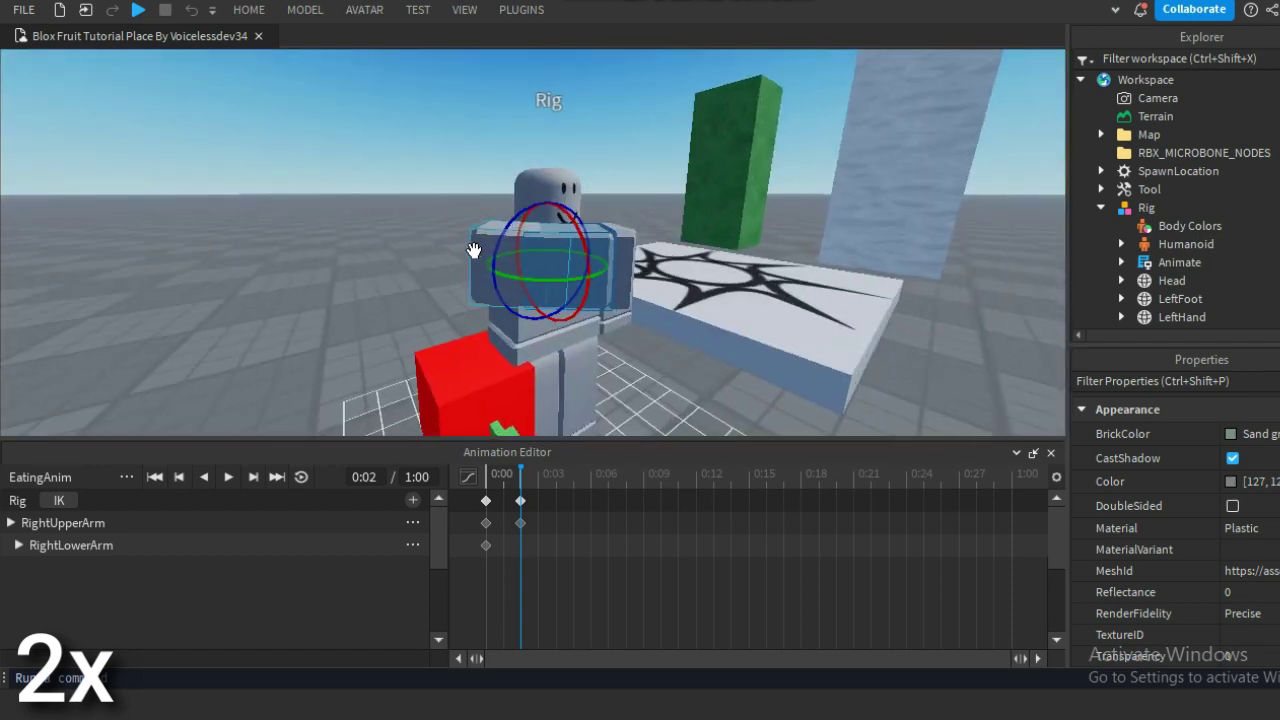
left_click(474, 250)
left_click_drag(543, 223, 533, 217)
Step: Keyframe Head rotations at 0:02, 0:04, 0:06 and 0:08 for a chewing motion and play the animation back
left_click(551, 194)
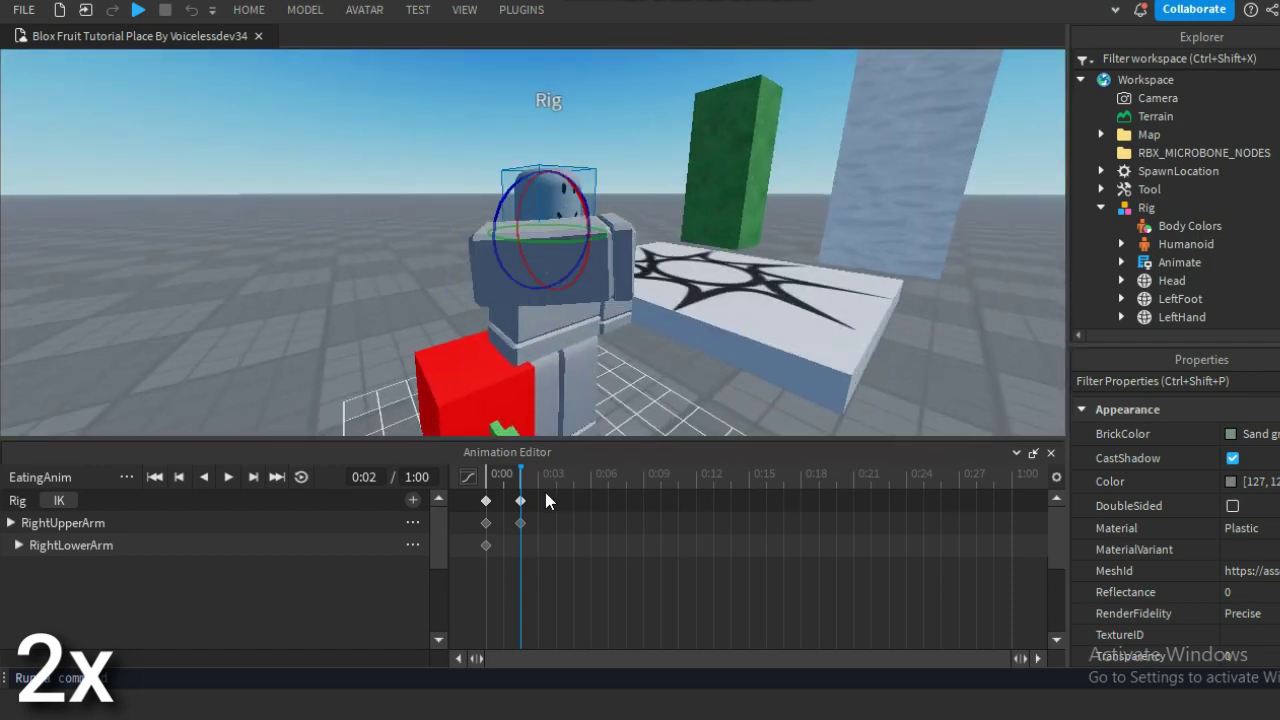
right_click_drag(610, 200, 634, 200)
left_click_drag(466, 206, 456, 201)
left_click(561, 483)
left_click(591, 483)
left_click(628, 483)
left_click_drag(617, 477, 486, 483)
key("space")
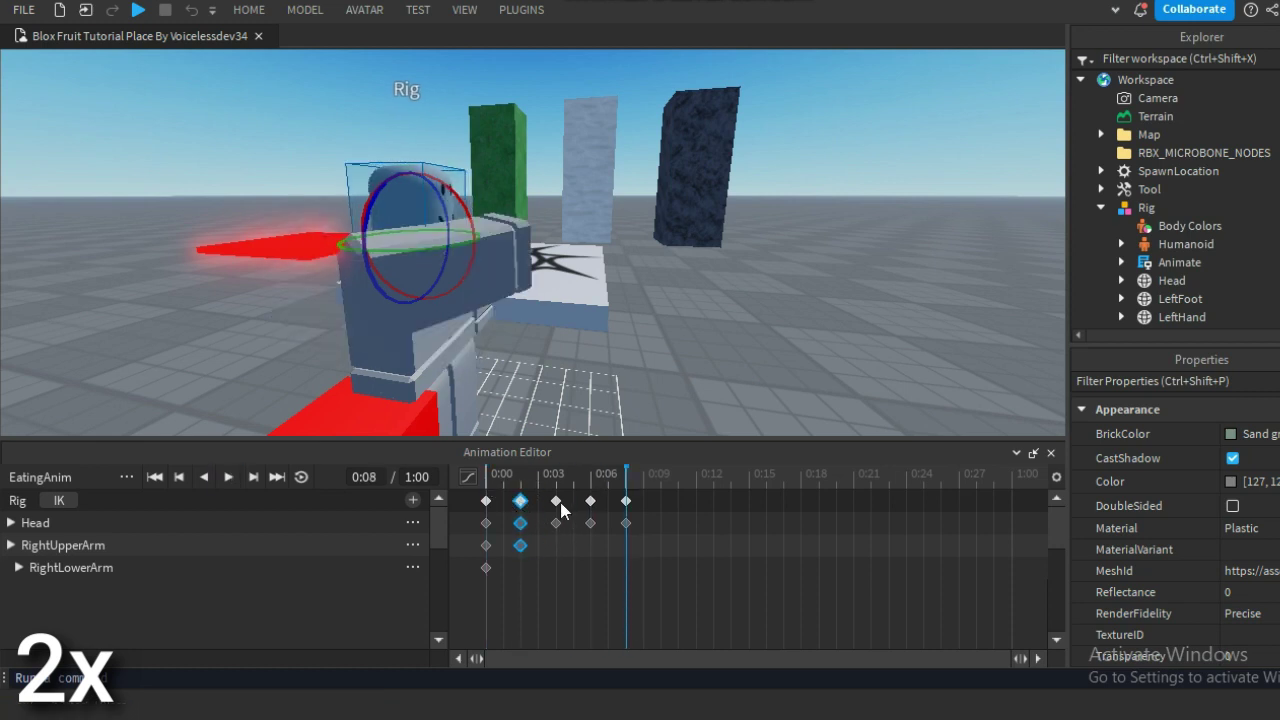
Step: Space out the keyframes by shifting the last three to 0:08, 0:10 and 0:12 and the 0:02 one to 0:04
mouse_move(645, 492)
left_mouse_down()
mouse_move(552, 540)
mouse_move(626, 501)
left_mouse_up()
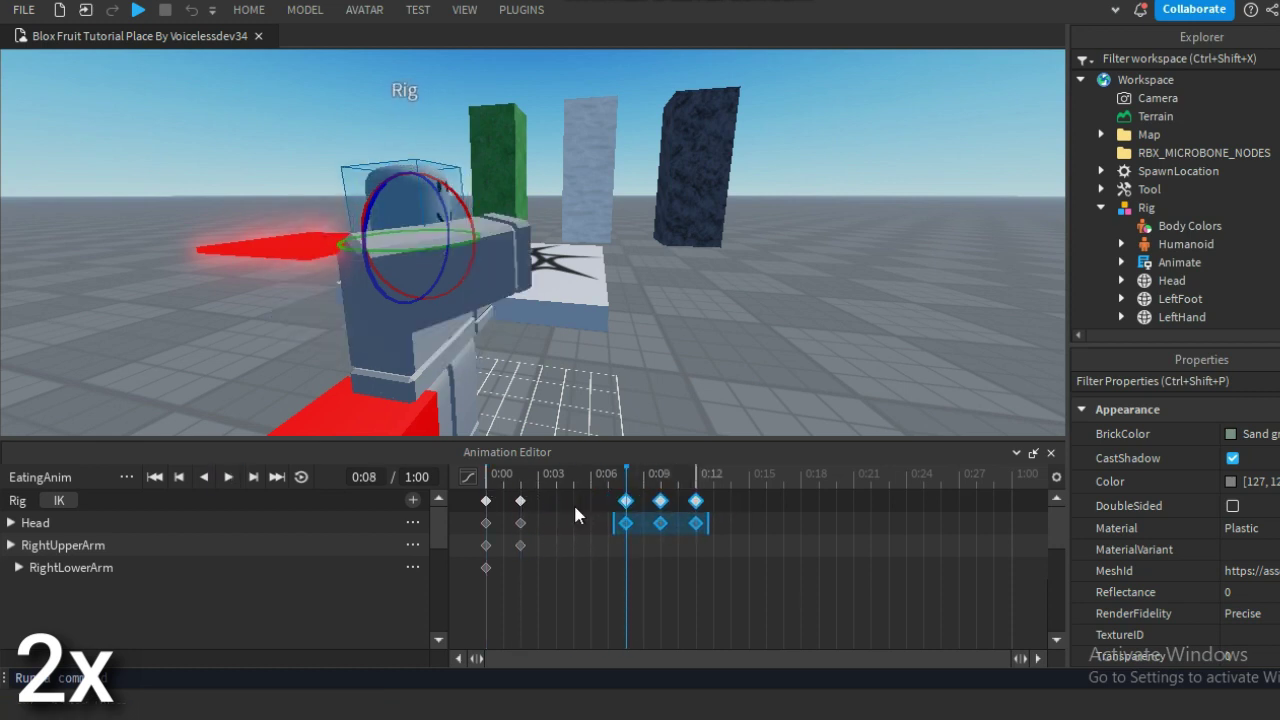
left_click(520, 501)
left_click_drag(520, 501, 556, 501)
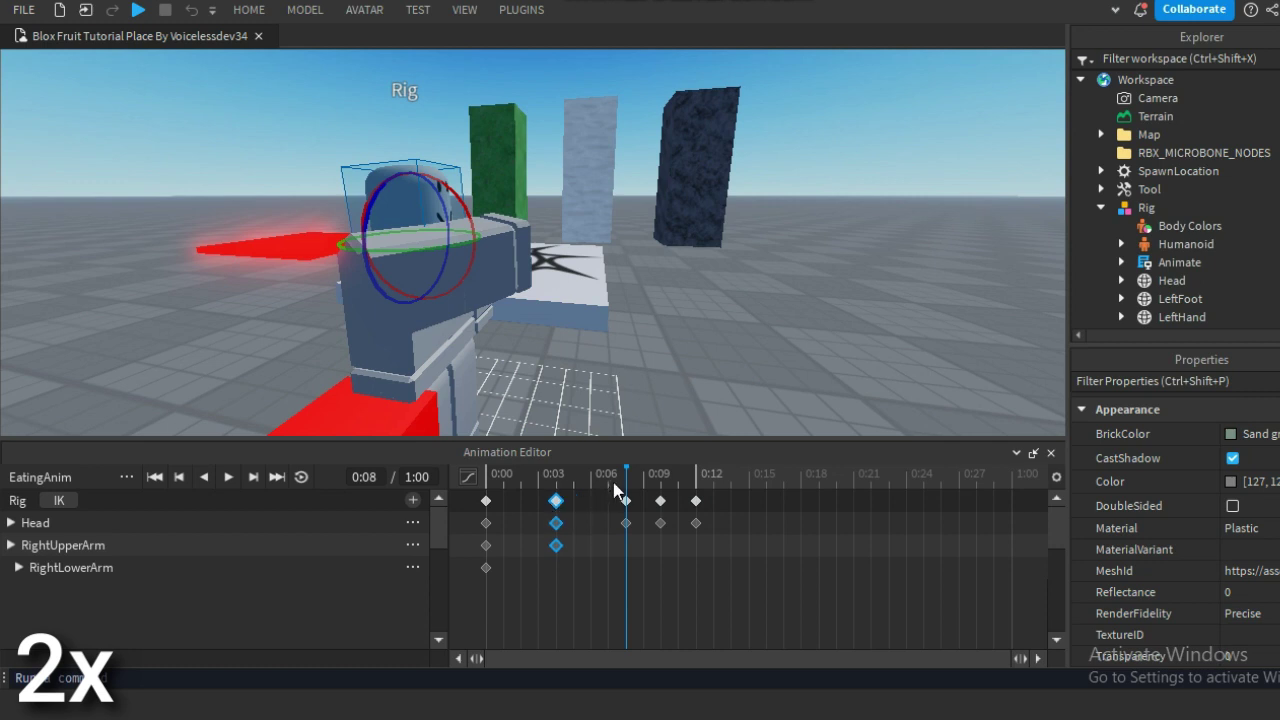
left_click(489, 476)
key("space")
left_click(626, 503)
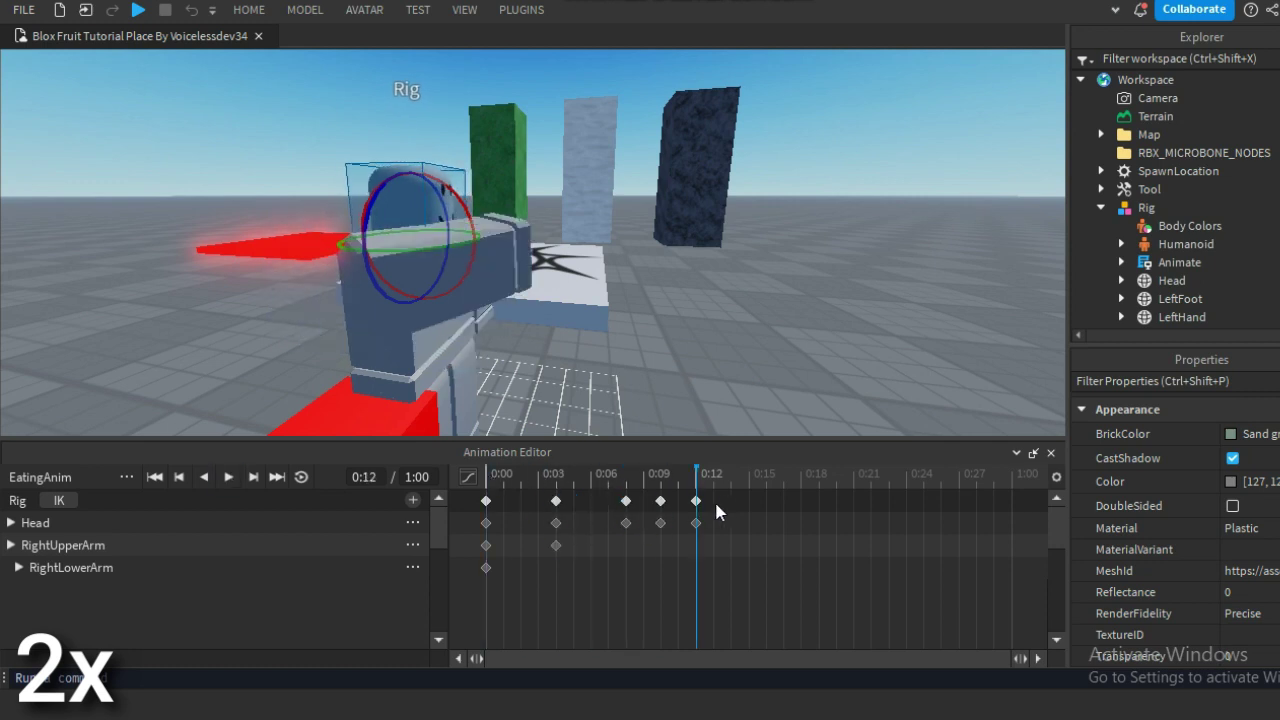
left_click_drag(660, 501, 730, 503)
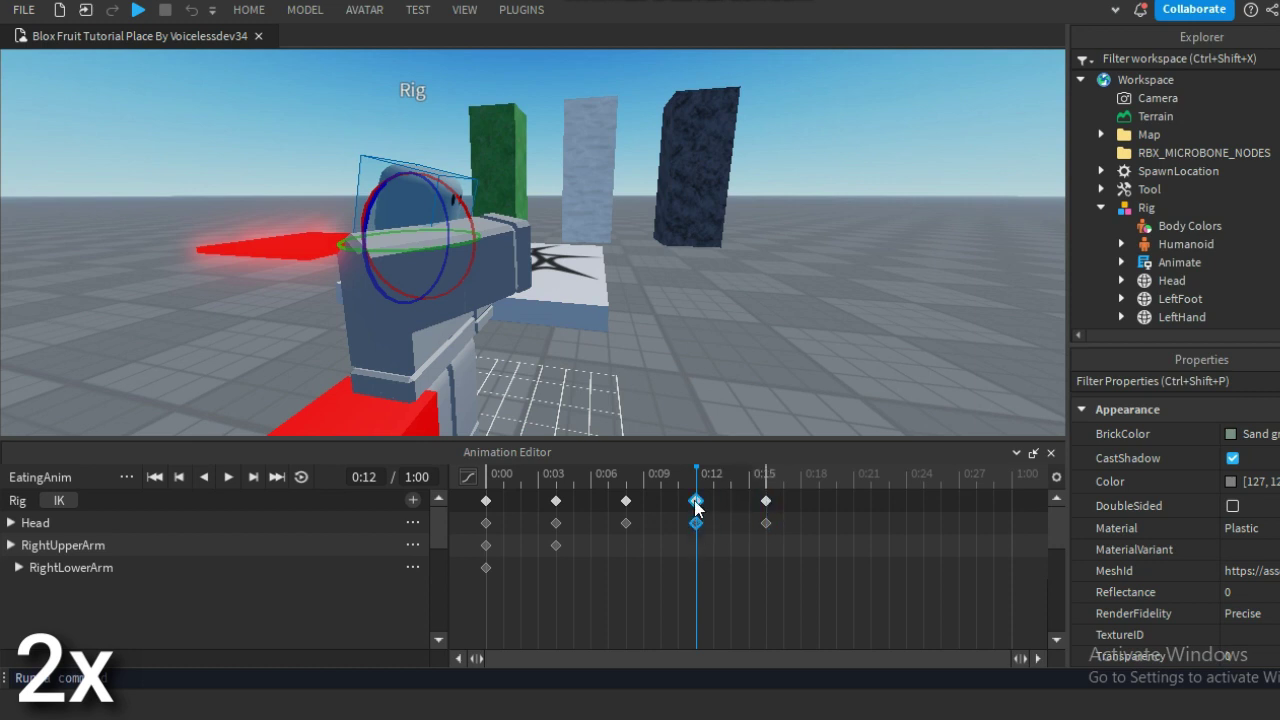
key("ctrl+z")
key("ctrl+z")
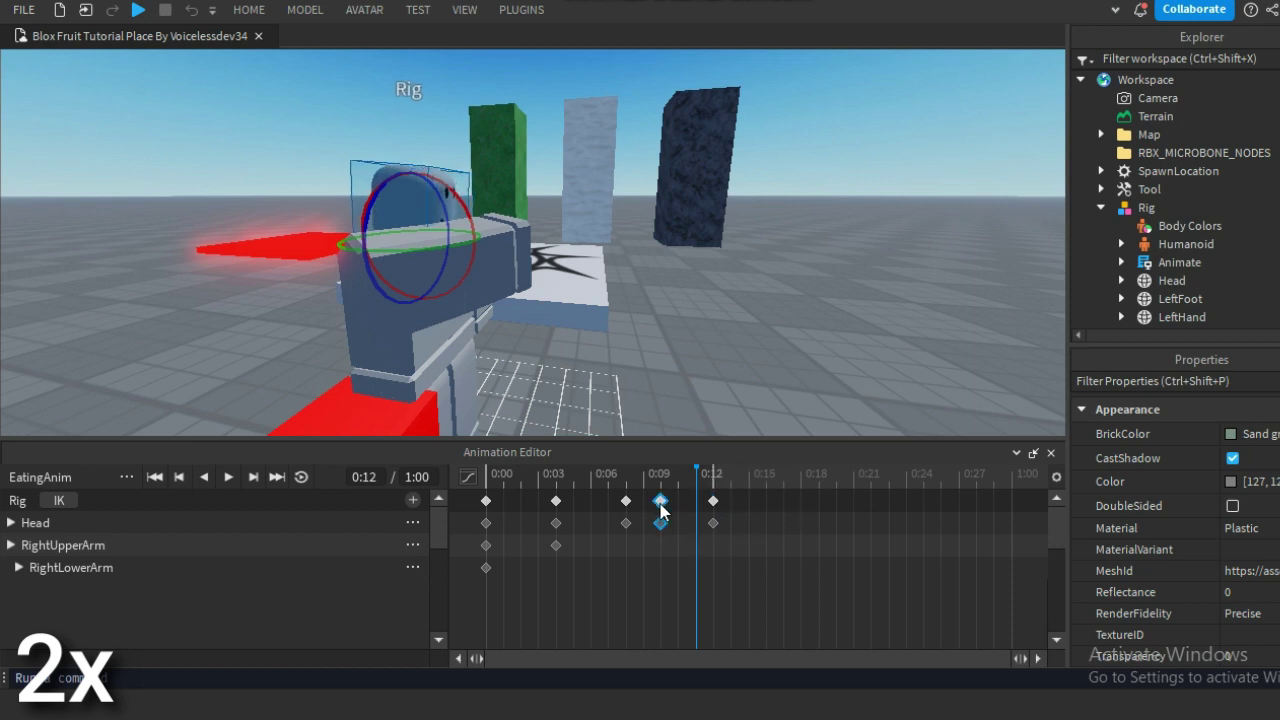
Step: Move the last two Head keyframes to 0:11 and 0:14 and replay the animation to check the timing
left_click_drag(661, 510, 738, 507)
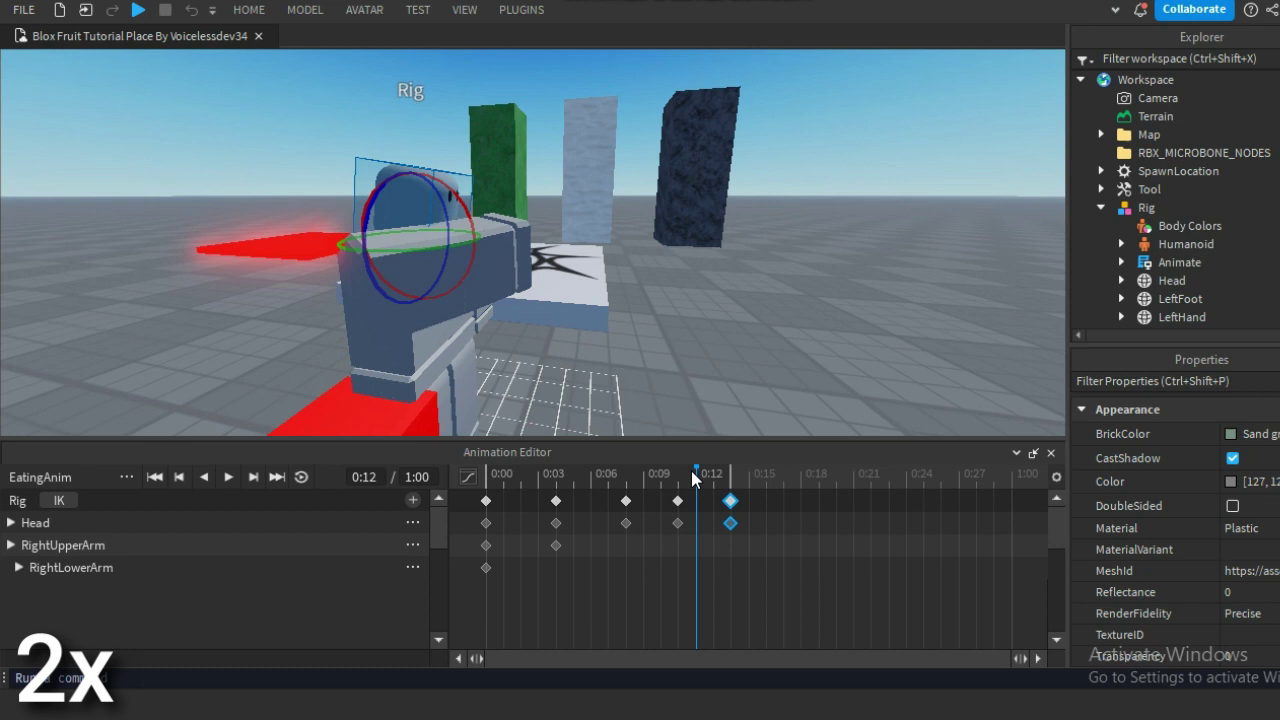
left_click(486, 486)
key("space")
key("space")
key("space")
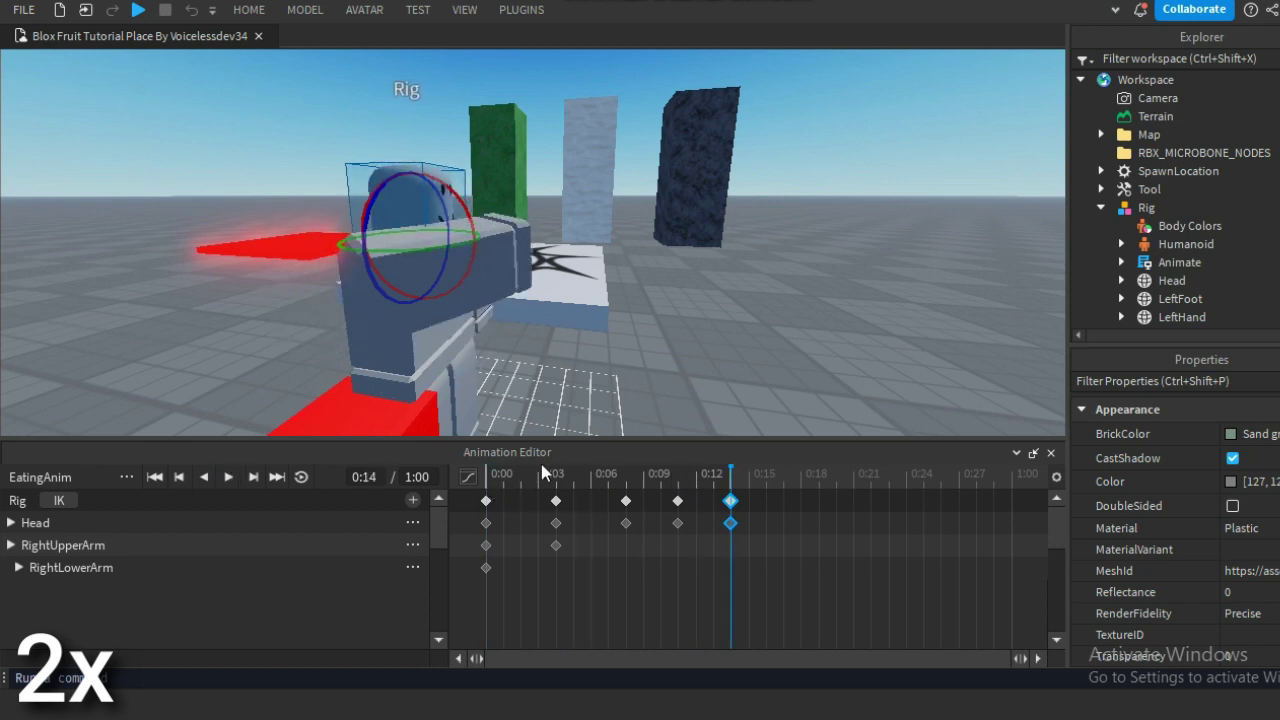
key("space")
key("space")
left_click_drag(505, 481, 740, 480)
left_click(784, 477)
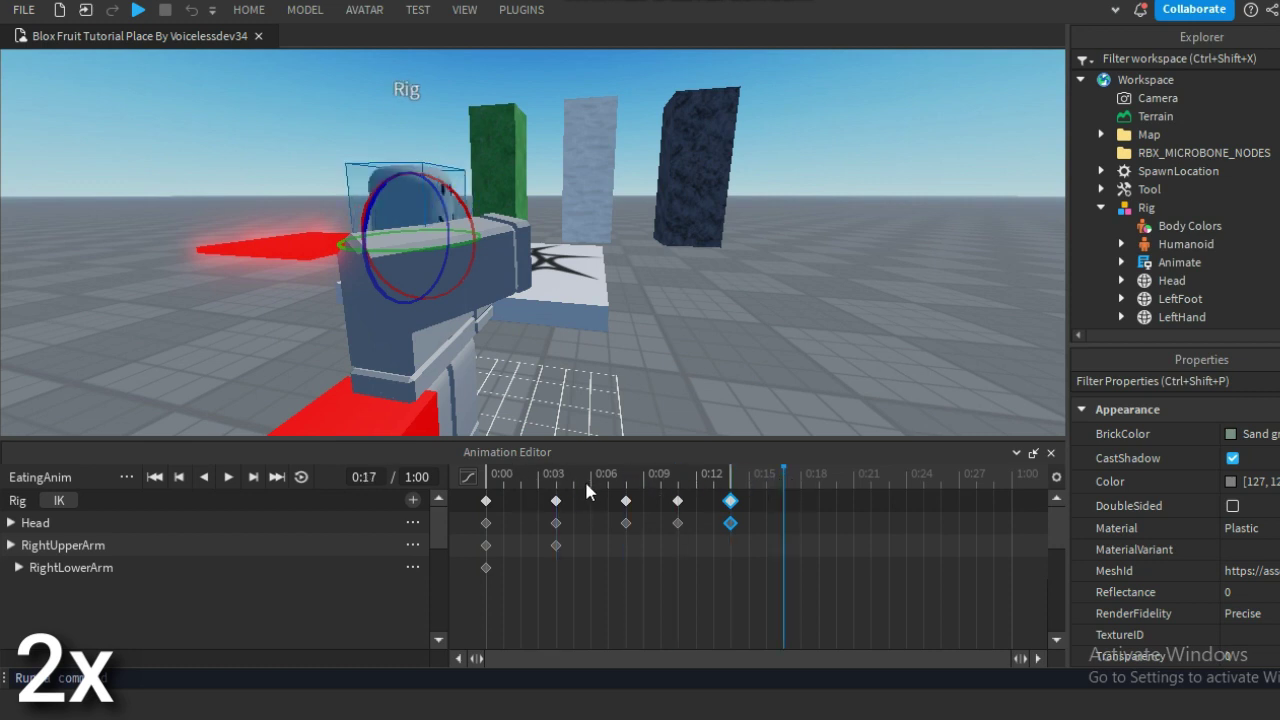
Step: Add RightUpperArm rotation keyframes at 0:08, 0:11 and 0:14 to match the head motion, and play the animation
left_click(627, 480)
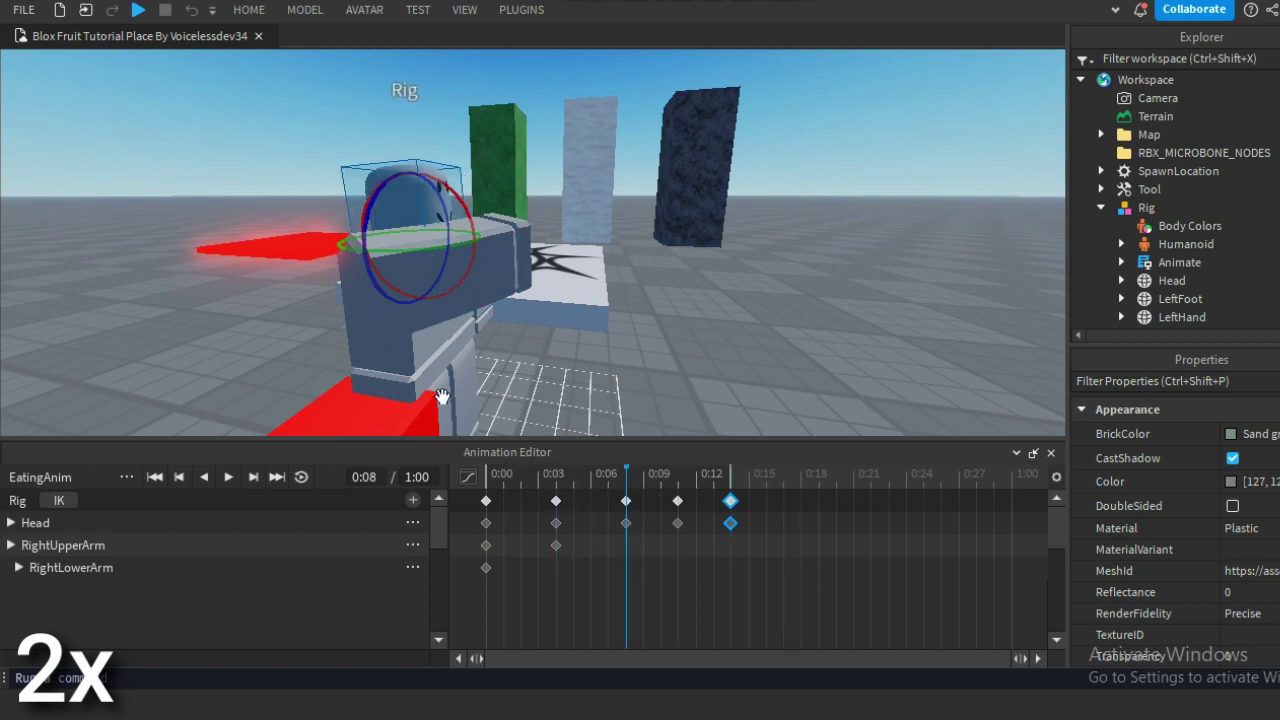
left_click(397, 320)
left_click_drag(420, 242, 454, 263)
left_click(677, 476)
left_click(731, 480)
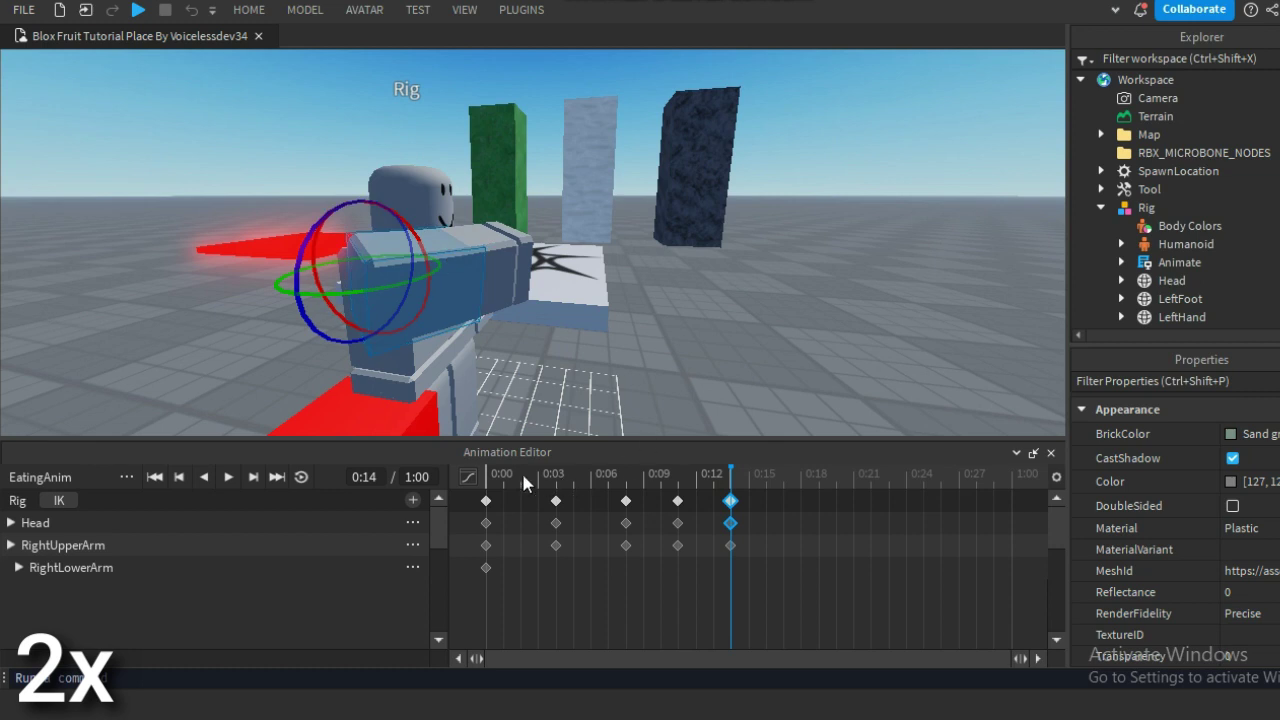
left_click(492, 470)
key("space")
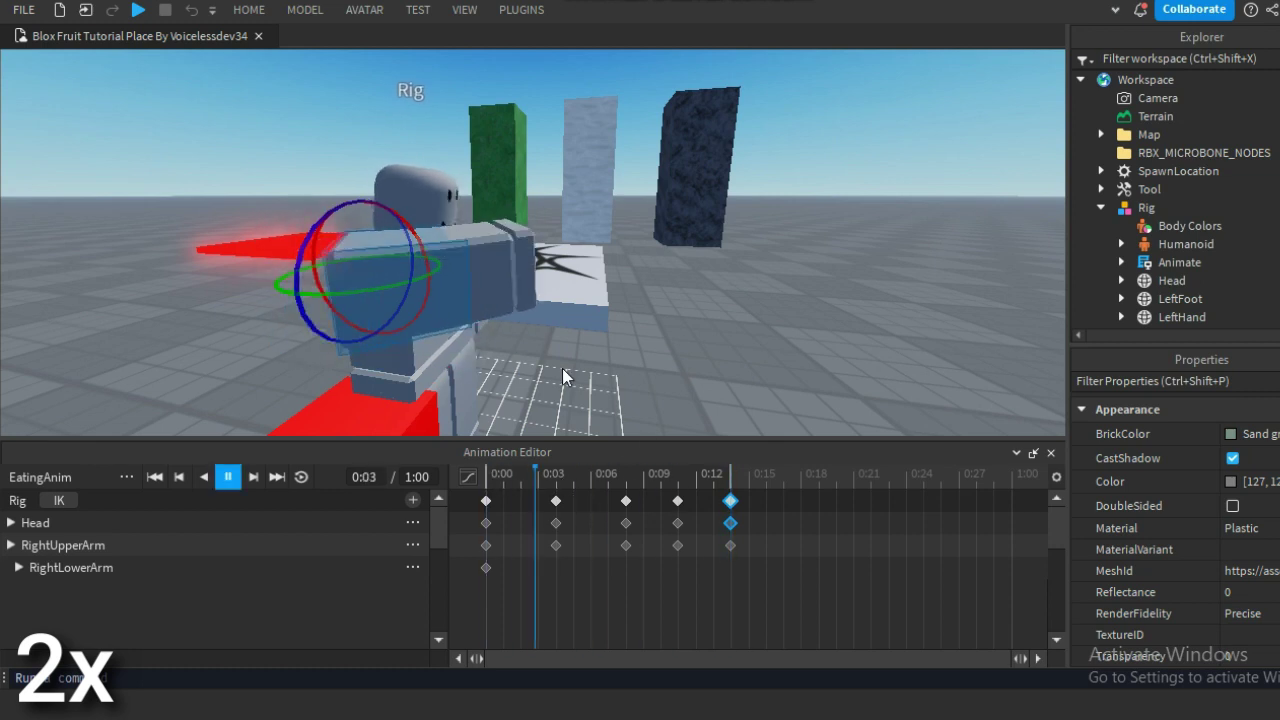
Step: Replay the EatingAnim animation from the start to check the motion
key("space")
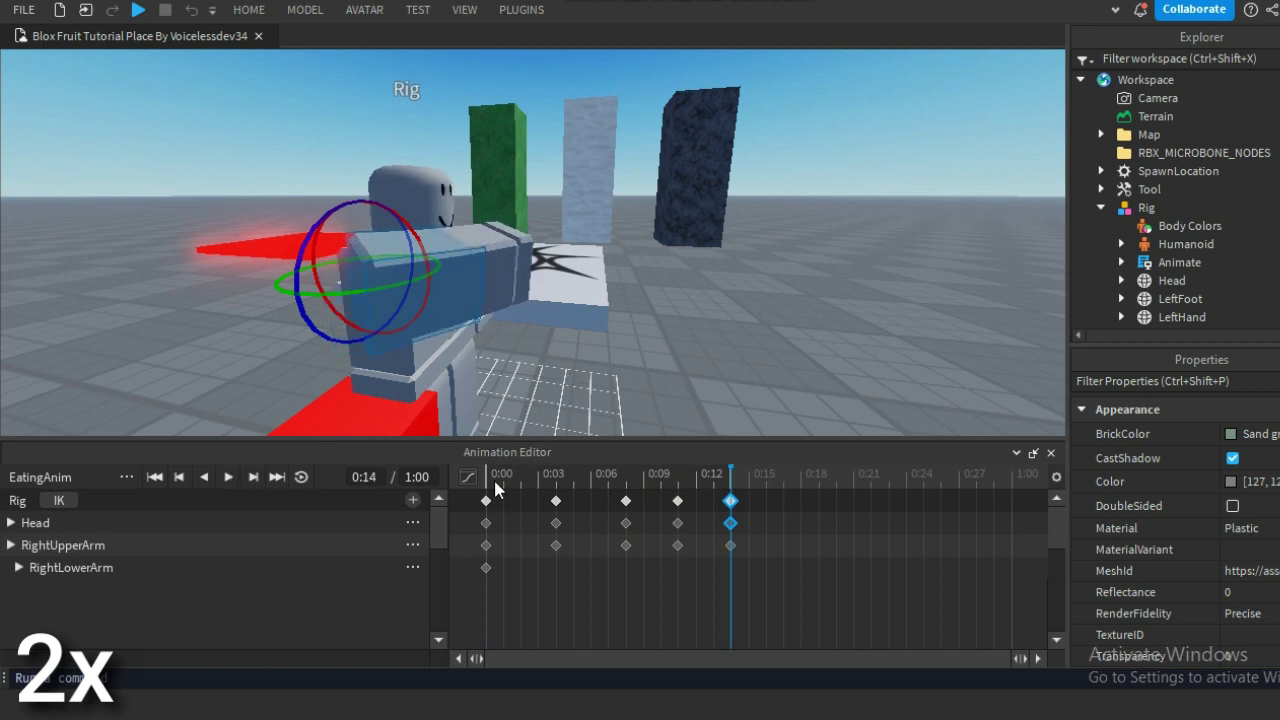
left_click(493, 477)
key("space")
Step: Publish the animation to Roblox as EatingAnim with creator Me, and copy its asset ID
left_click(125, 477)
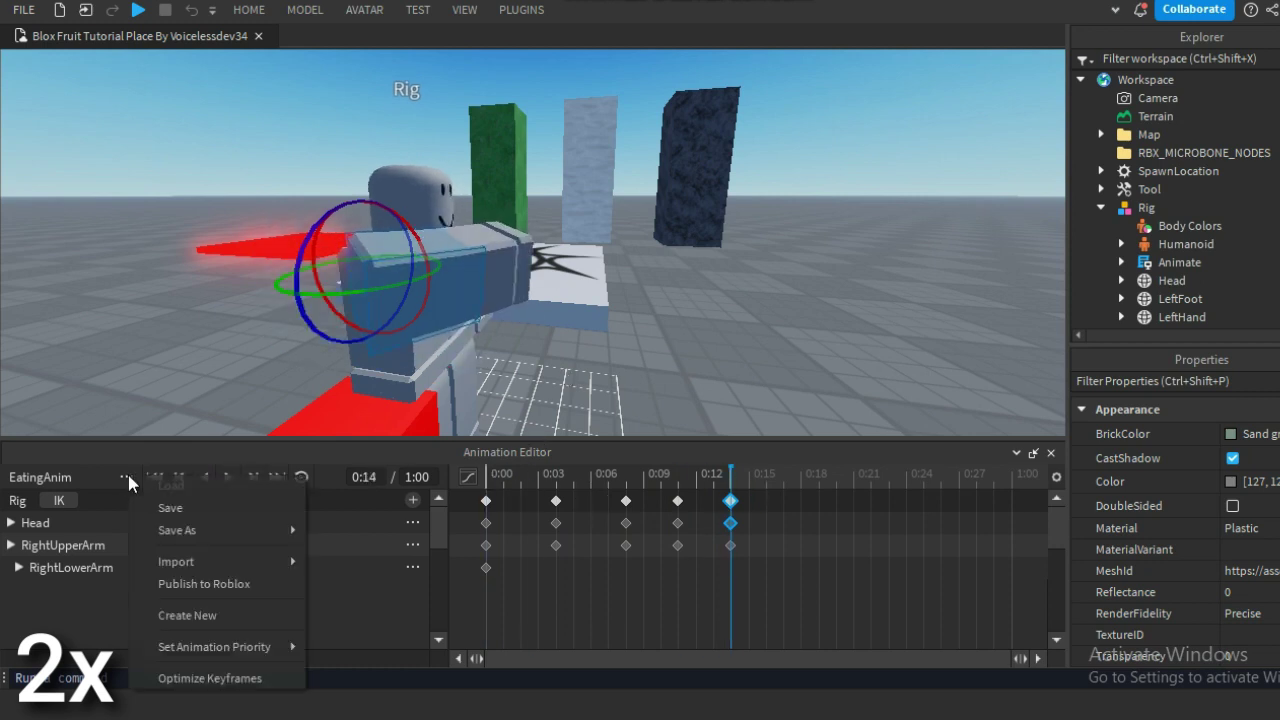
left_click(177, 586)
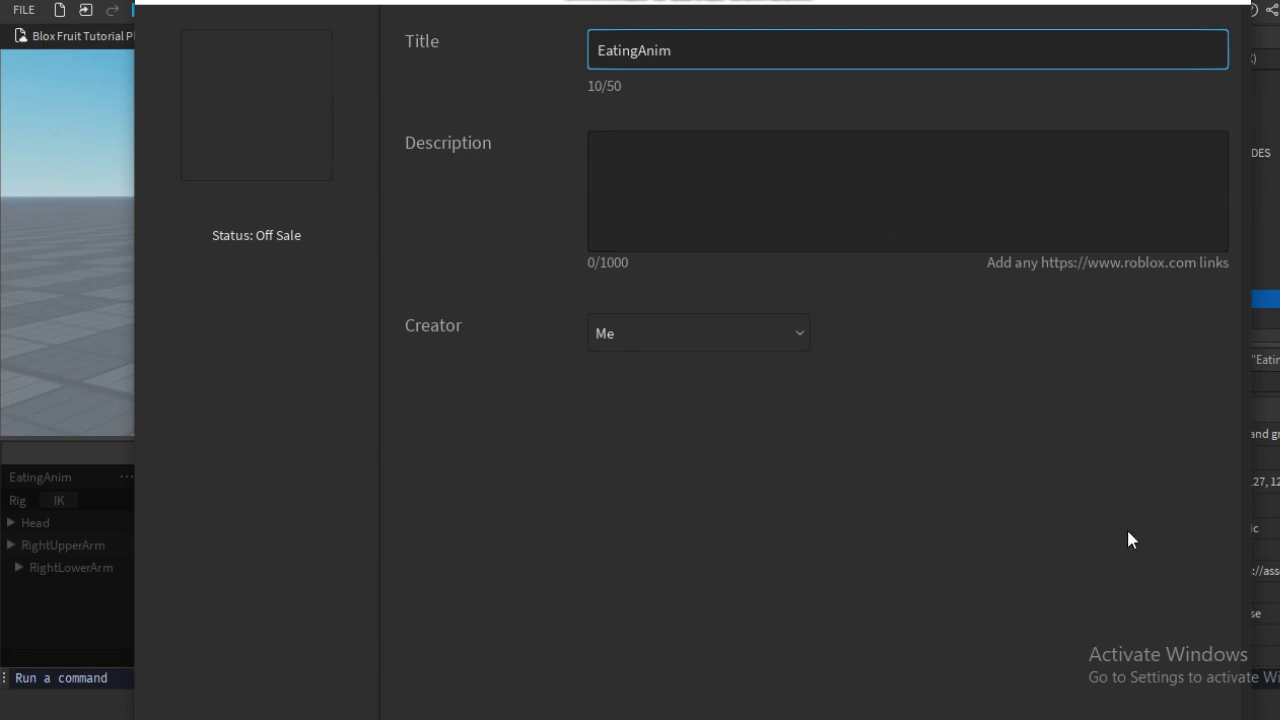
left_click(1039, 601)
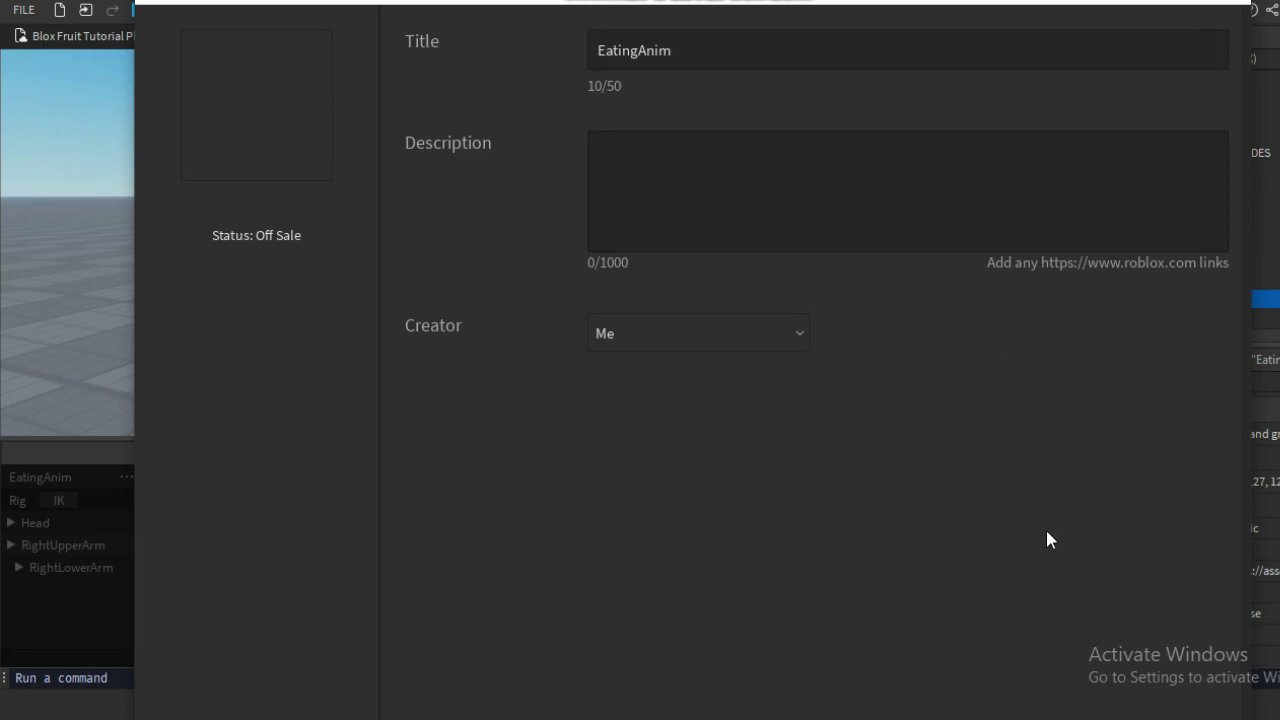
left_click_drag(809, 6, 853, 20)
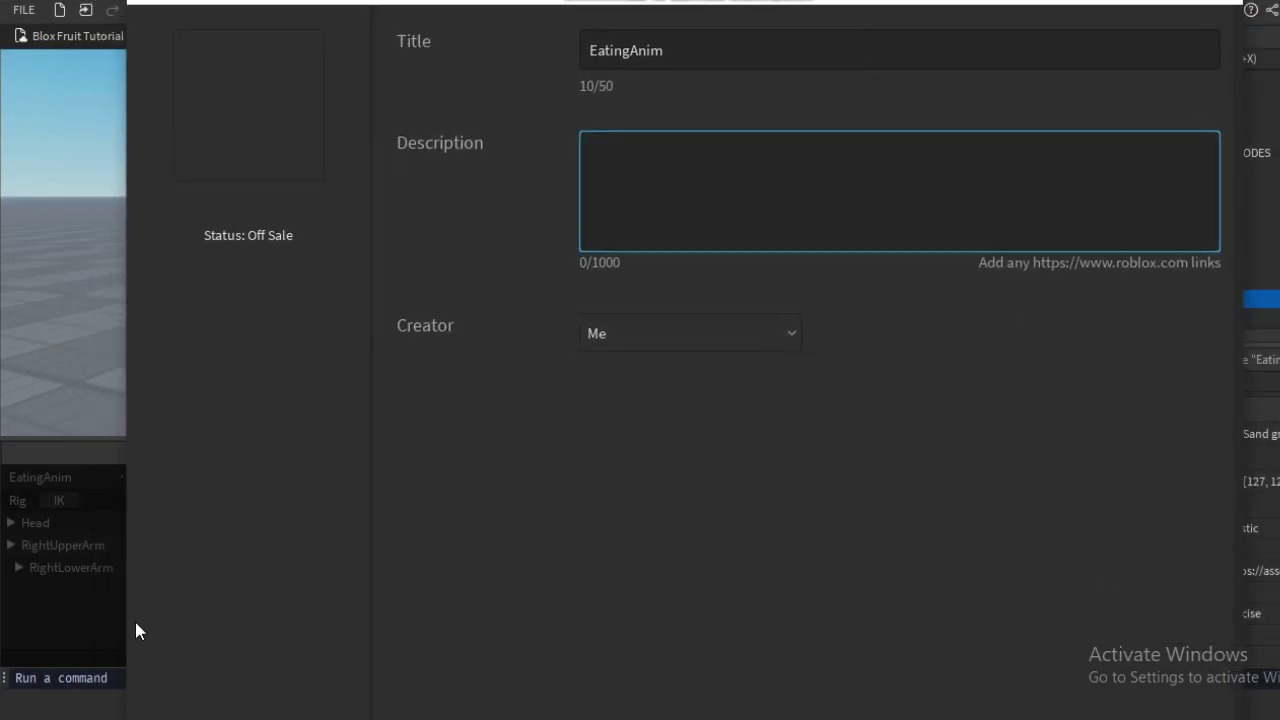
left_click_drag(126, 606, 223, 526)
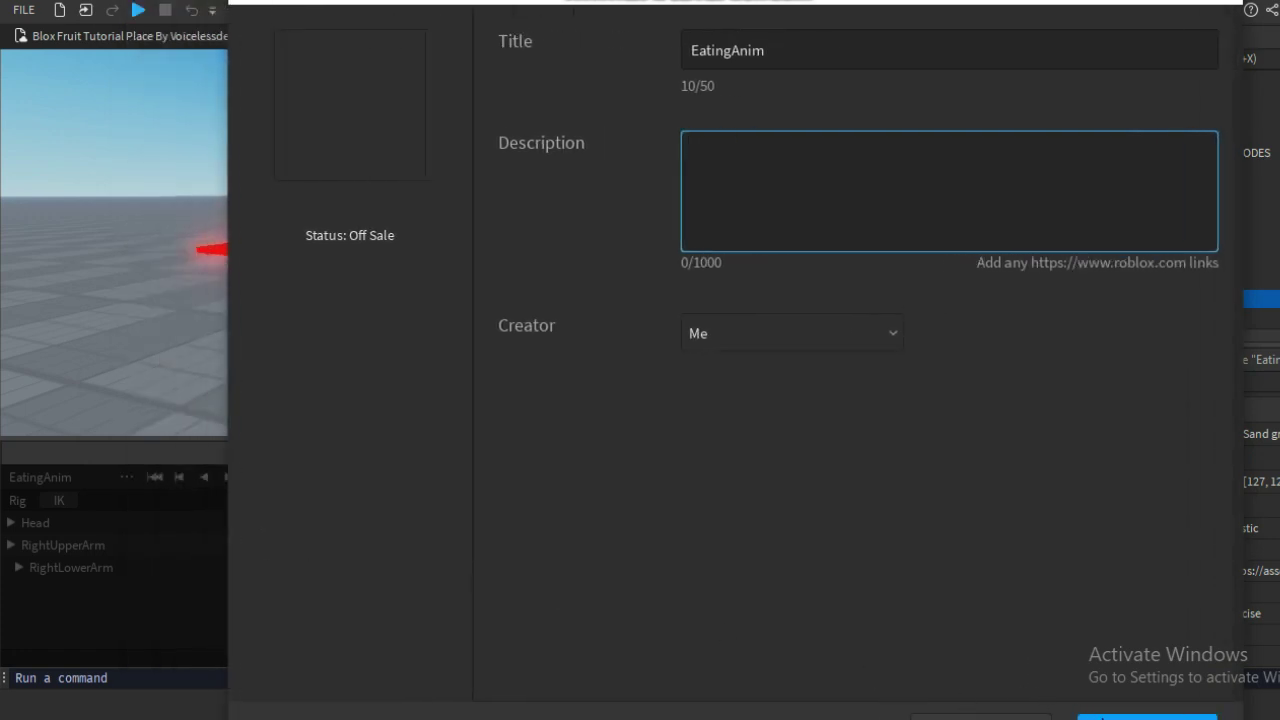
left_click(1147, 717)
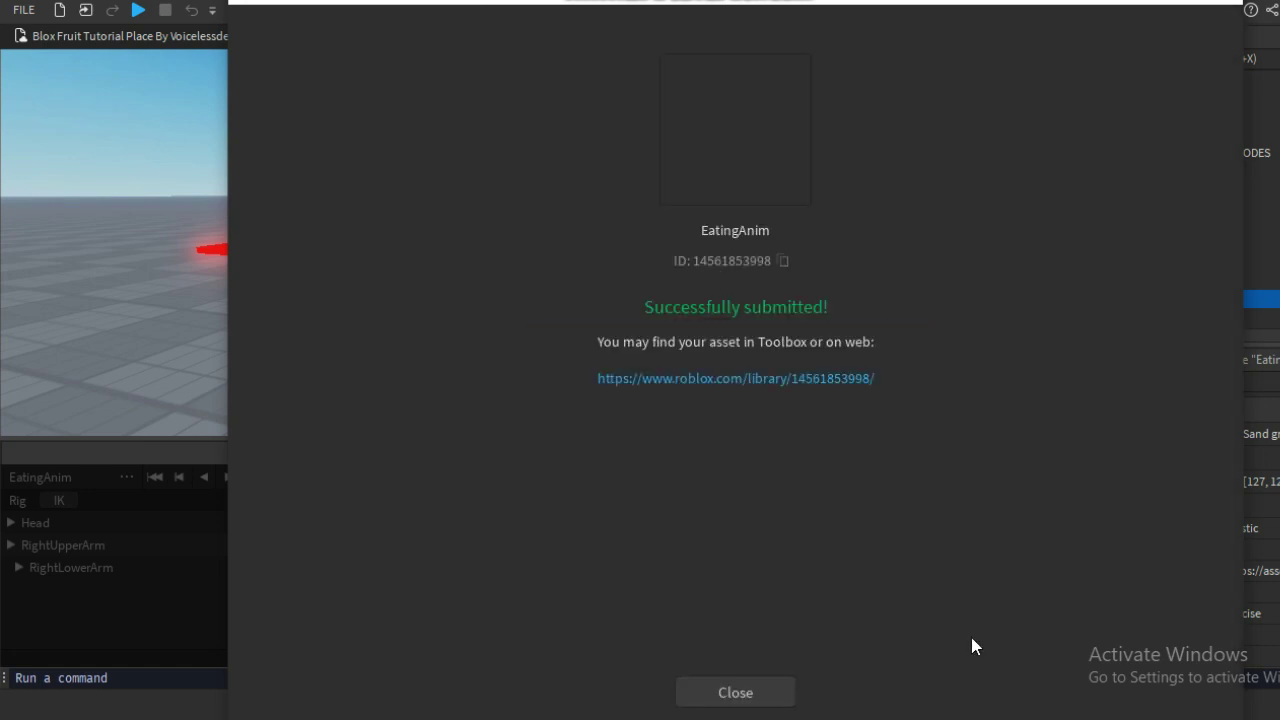
left_click(781, 261)
left_click(770, 690)
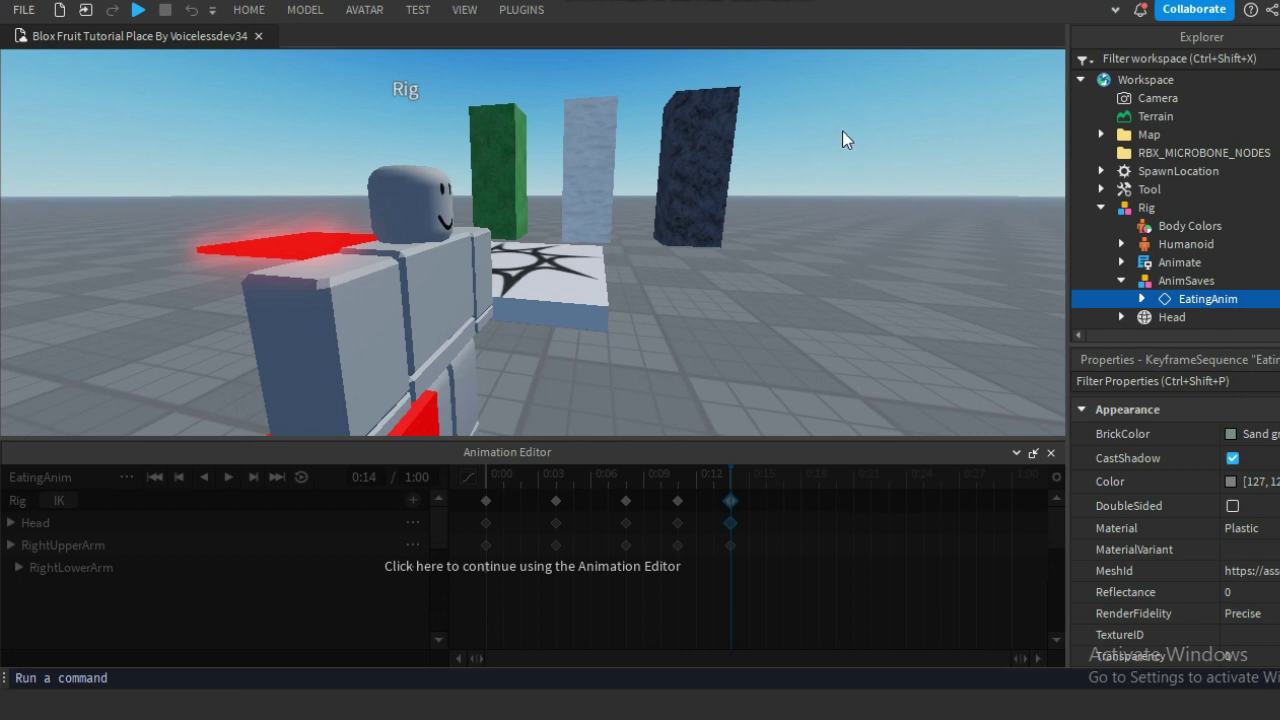
Step: Close the Animation Editor and collapse the Rig's object tree in the Workspace
left_click(1052, 453)
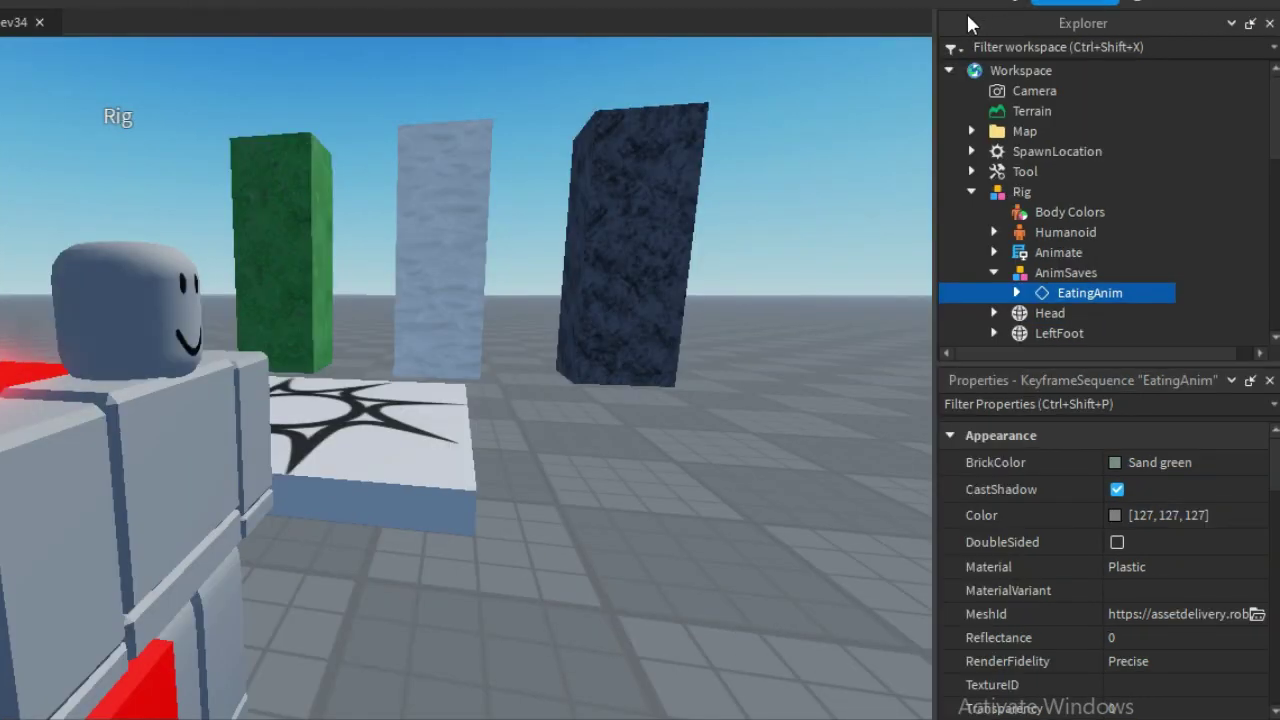
left_click(995, 3)
scroll(1045, 261, "down", 1)
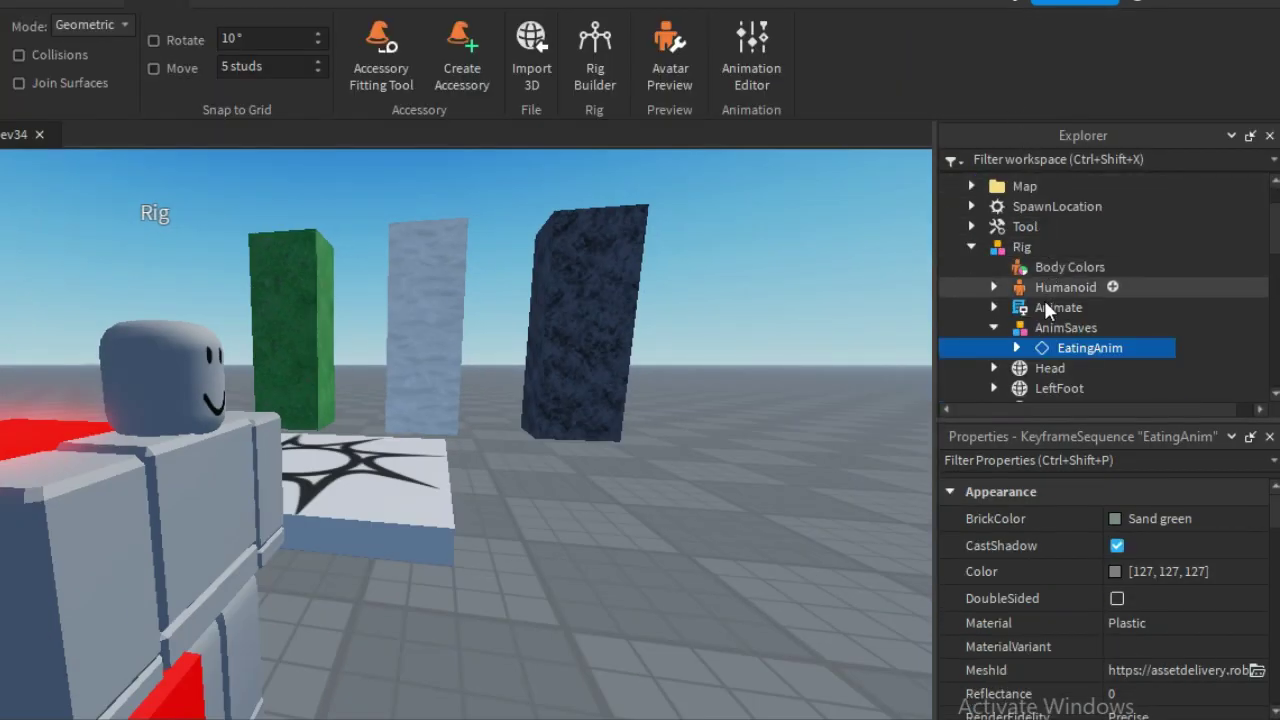
scroll(1040, 345, "up", 1)
scroll(1038, 345, "down", 9)
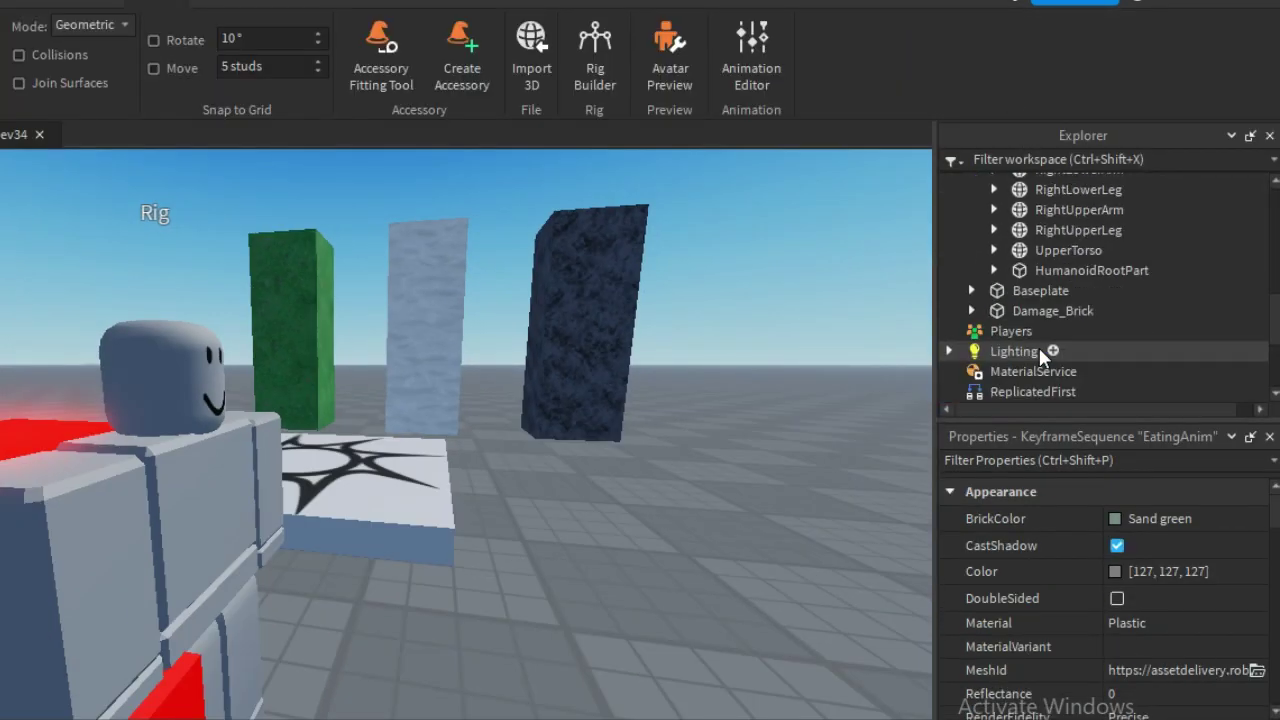
scroll(1040, 342, "up", 6)
scroll(1040, 338, "up", 3)
left_click(970, 304)
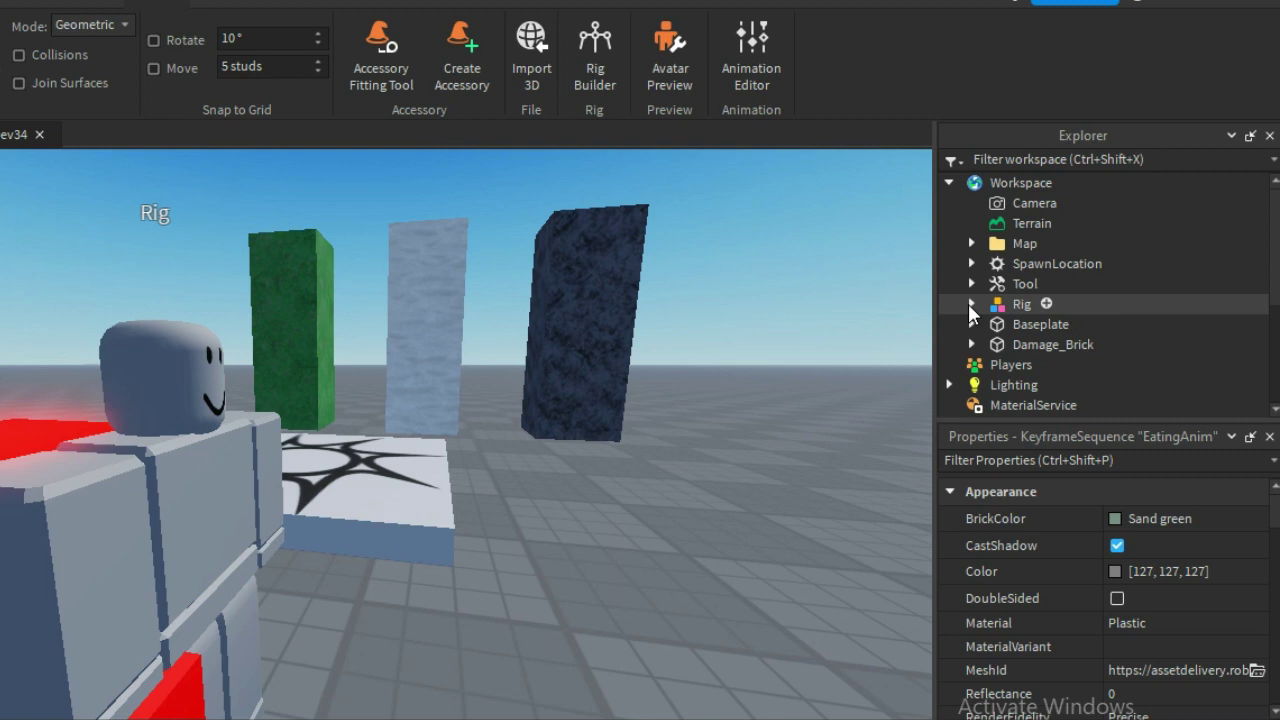
left_click(827, 285)
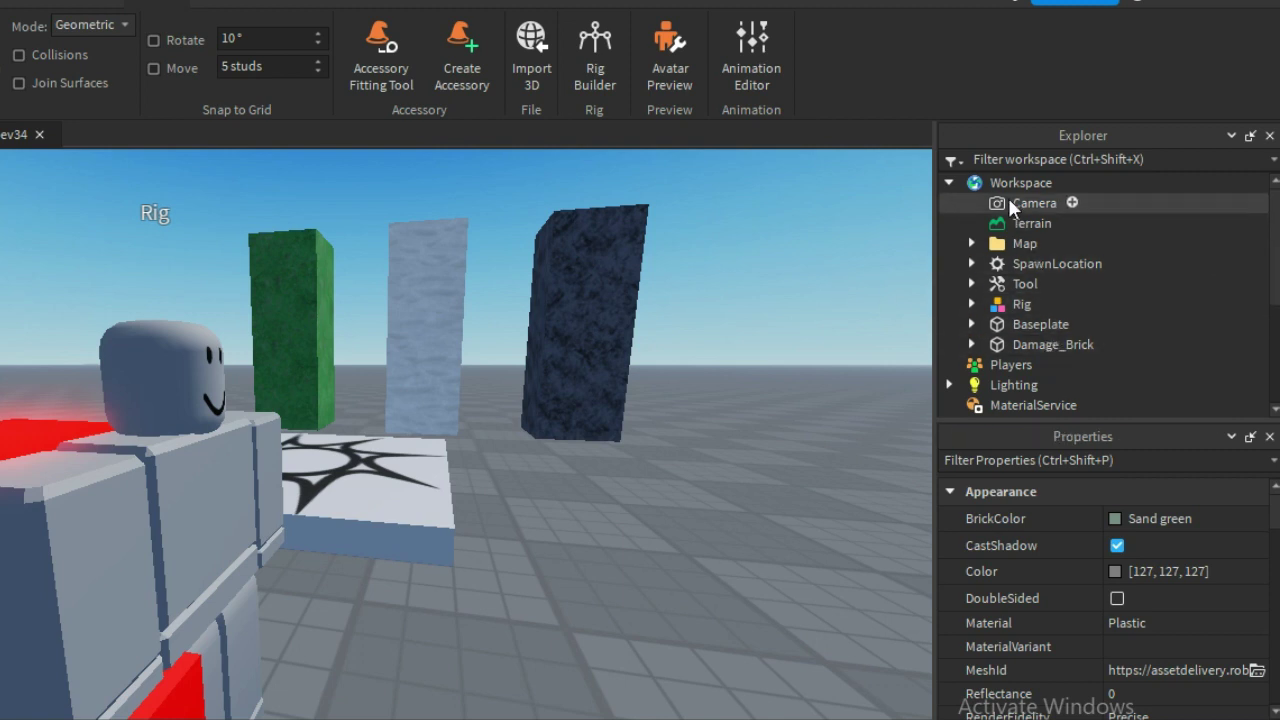
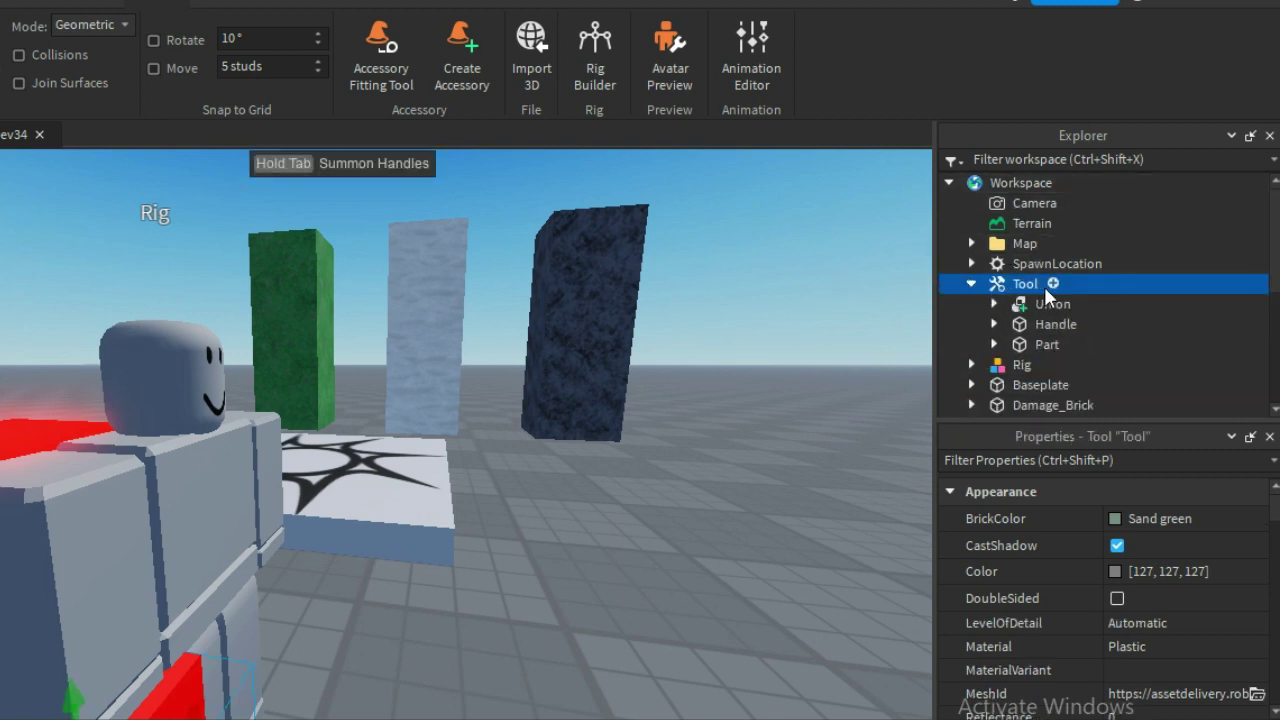
Step: Insert a Folder into the Tool and rename it anims
left_click(1052, 285)
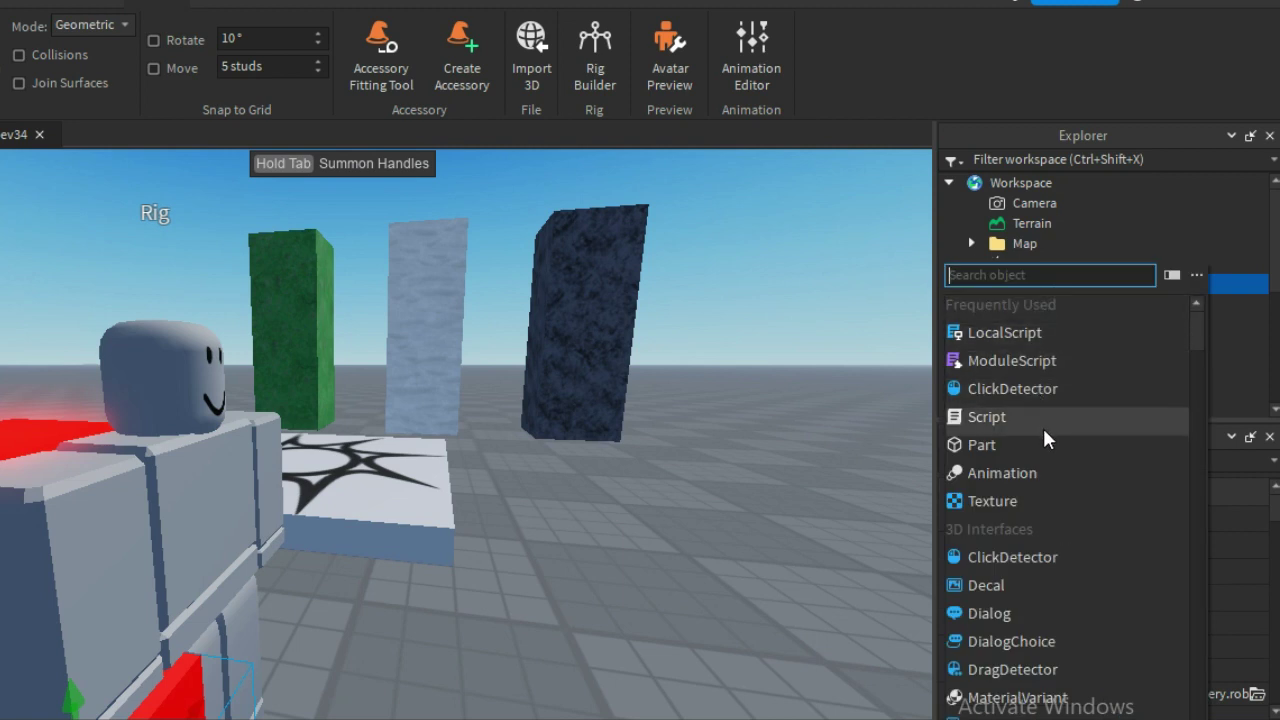
type("f")
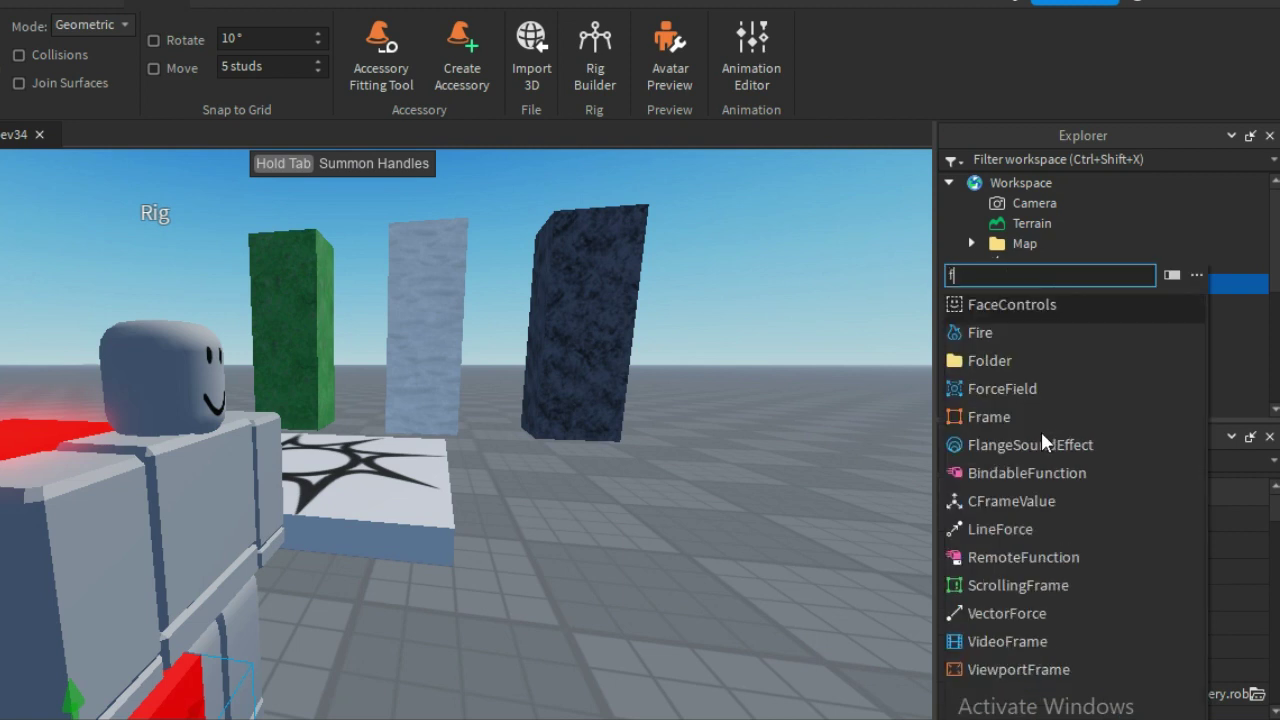
type("ol")
left_click(1040, 304)
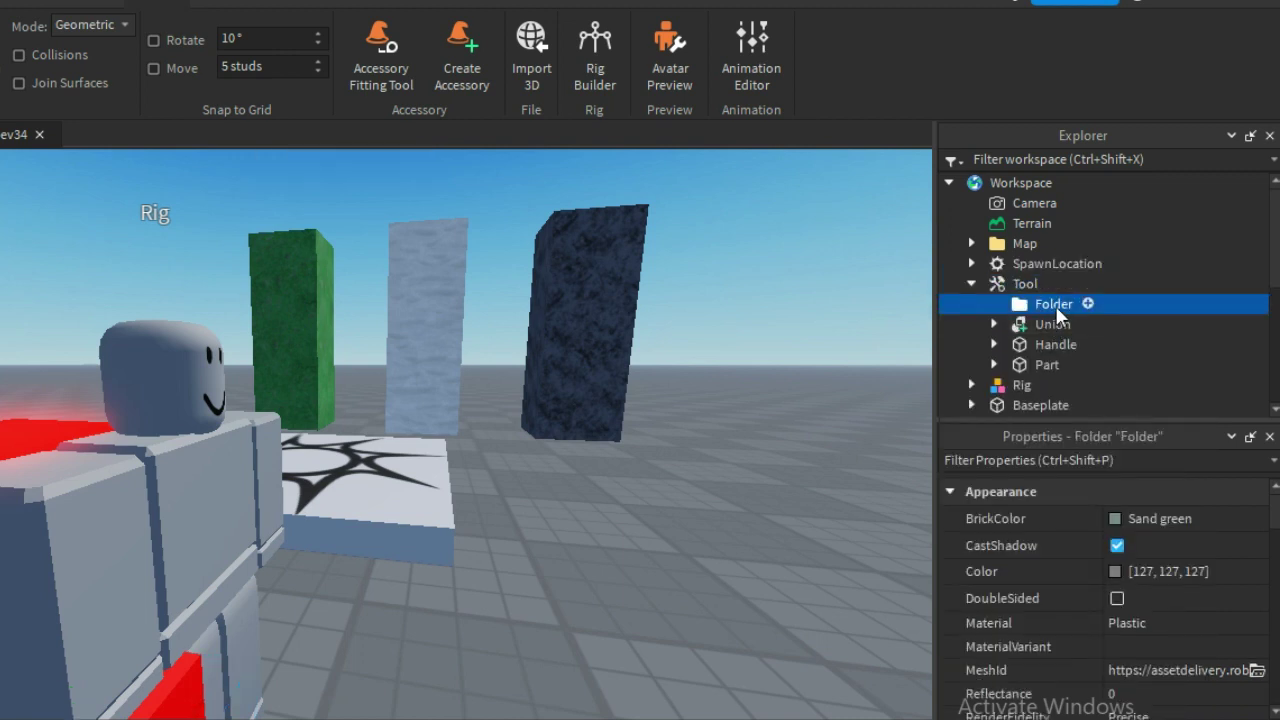
double_click(1054, 306)
key("BackSpace")
type("anims")
key("Return")
left_click(1084, 302)
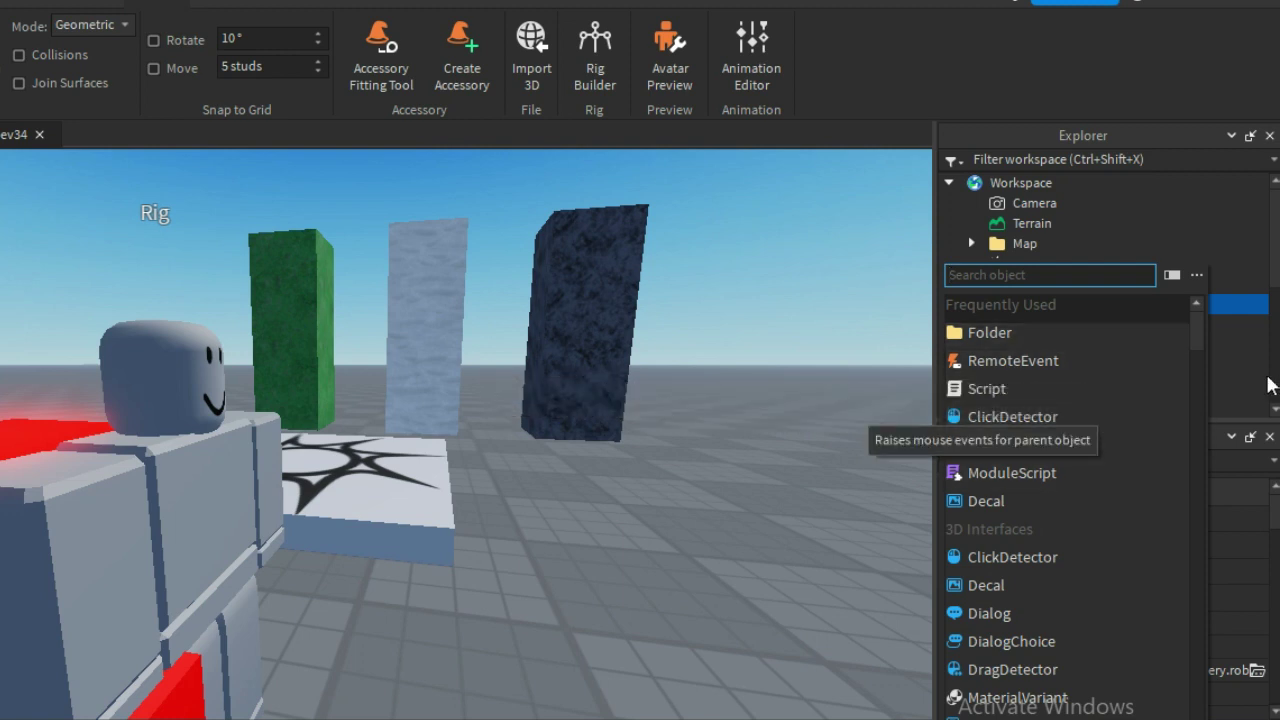
type("ani")
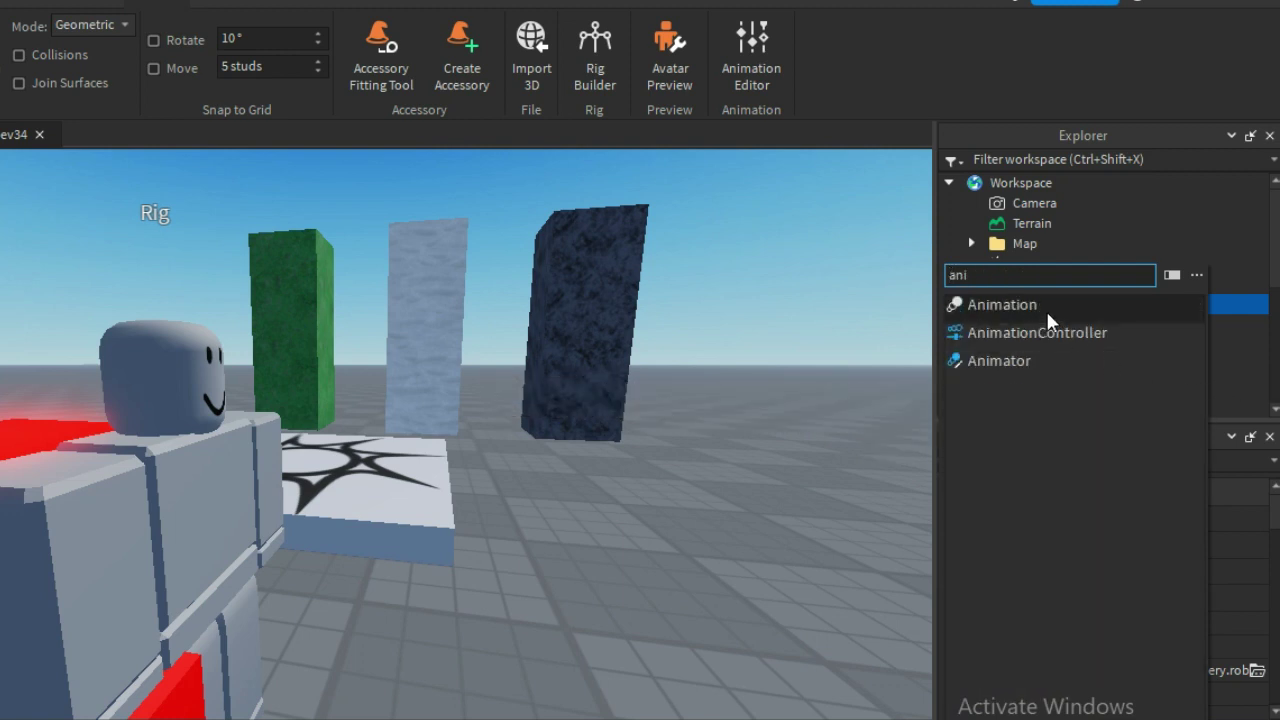
left_click(1045, 306)
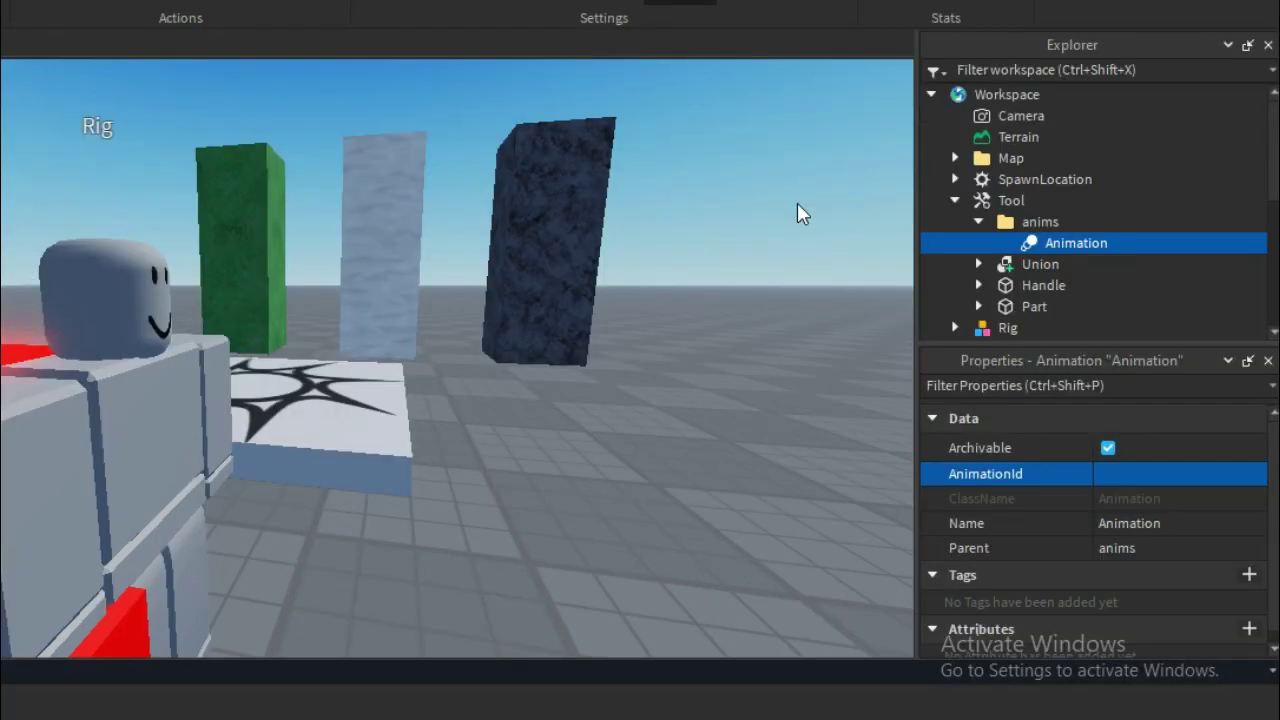
left_click(798, 207)
left_click(1030, 243)
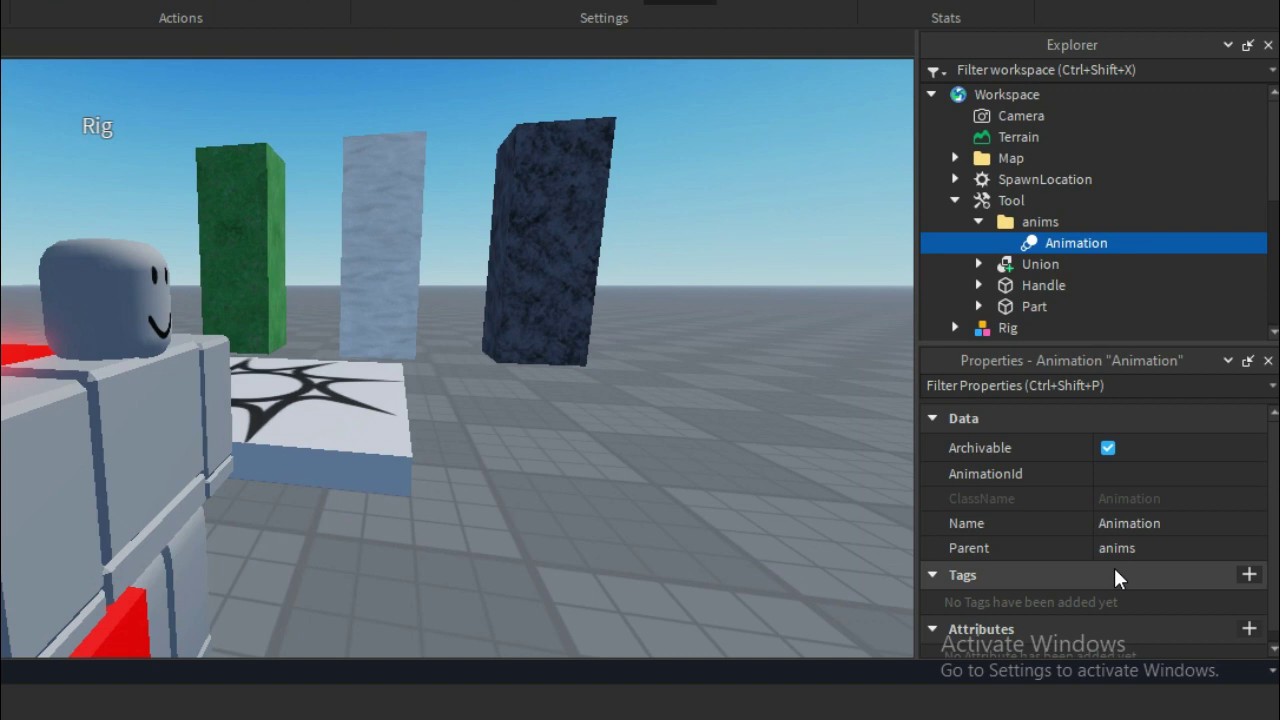
left_click(1134, 474)
key("ctrl+v")
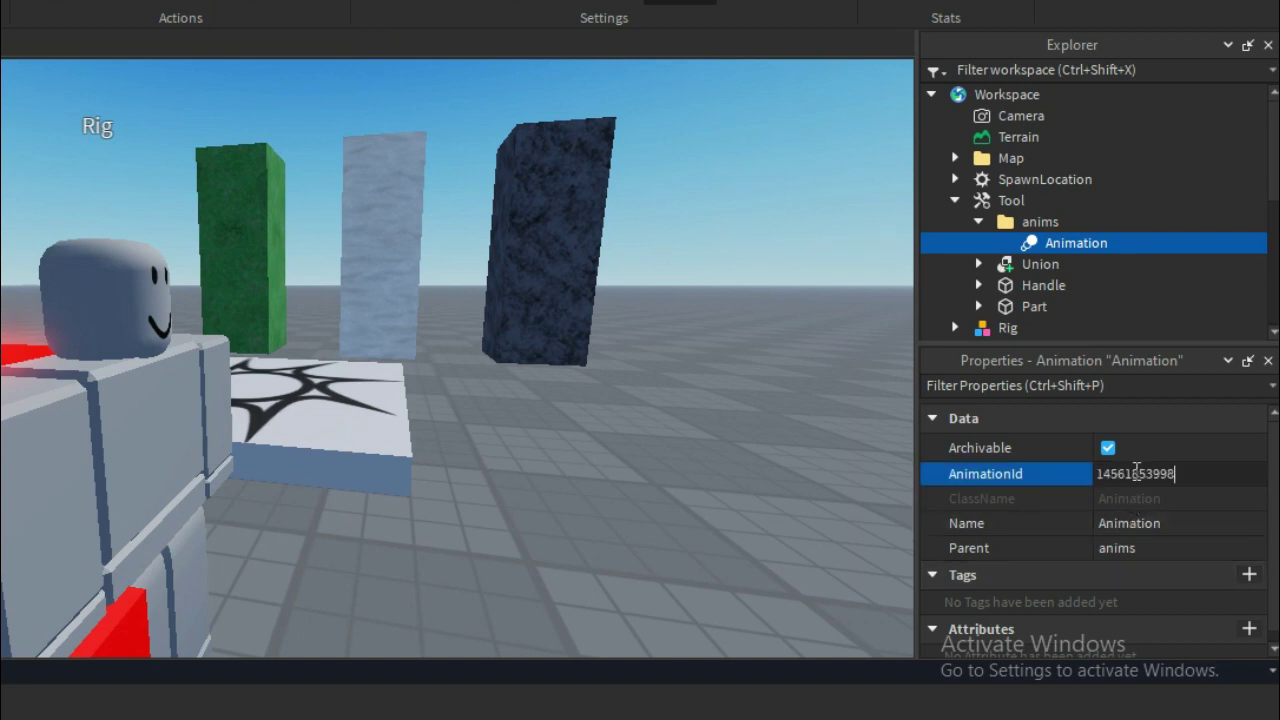
key("Return")
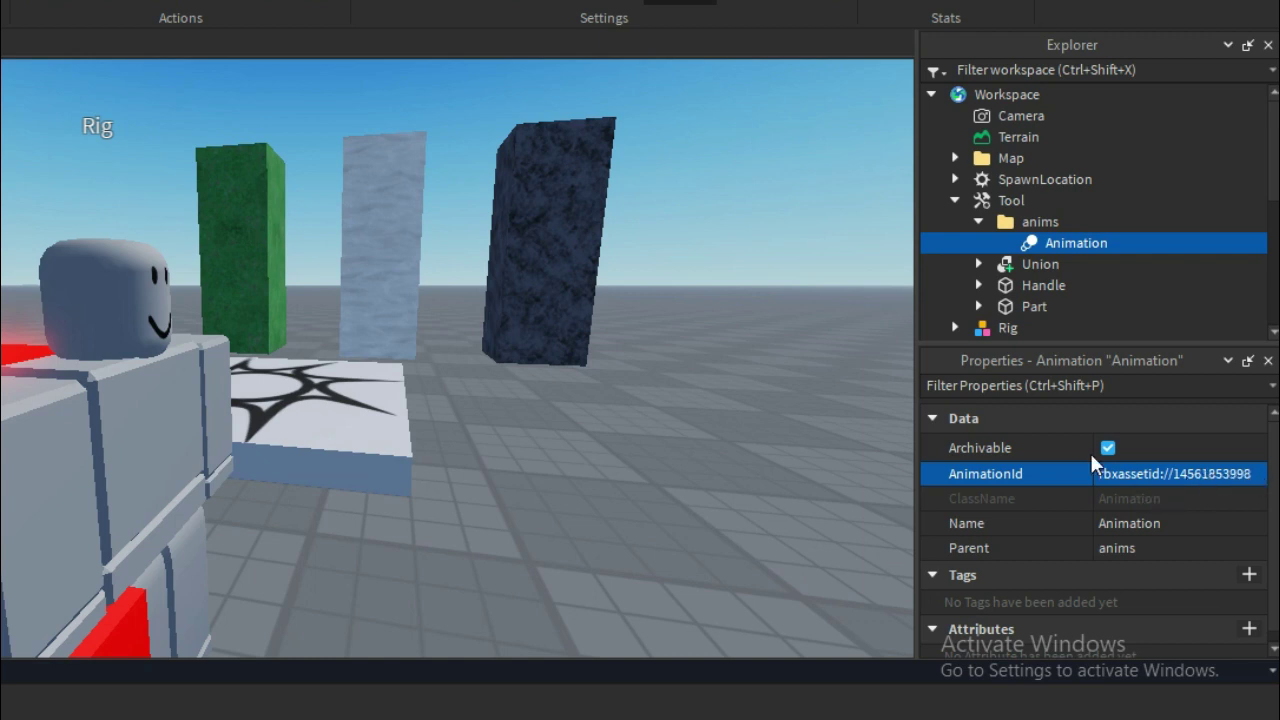
left_click(687, 213)
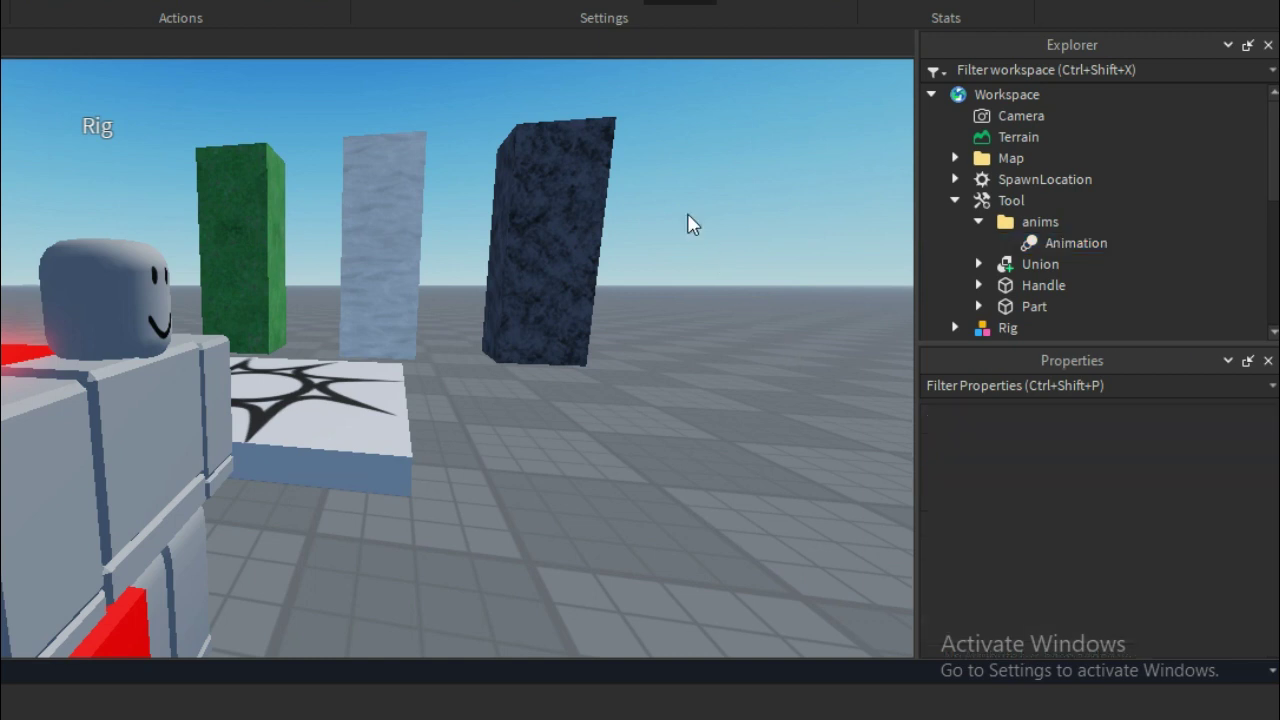
left_click(1061, 246)
left_click(979, 222)
left_click(1013, 198)
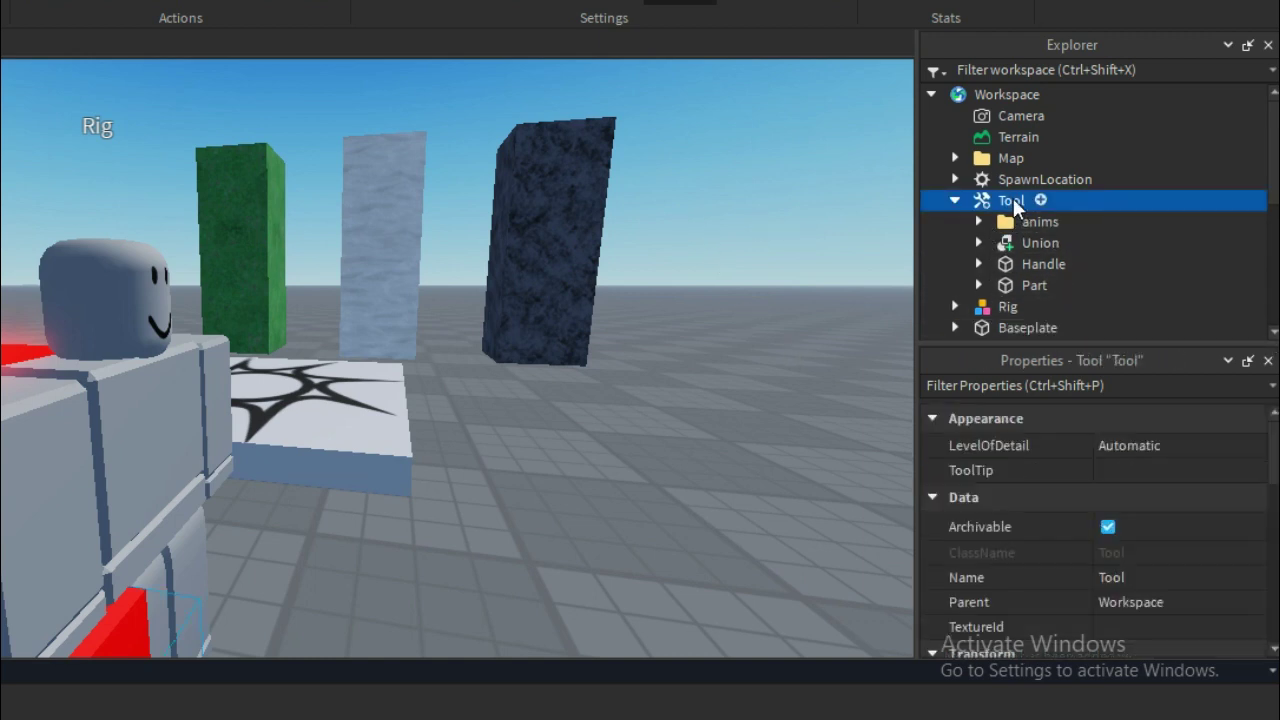
left_click(1040, 200)
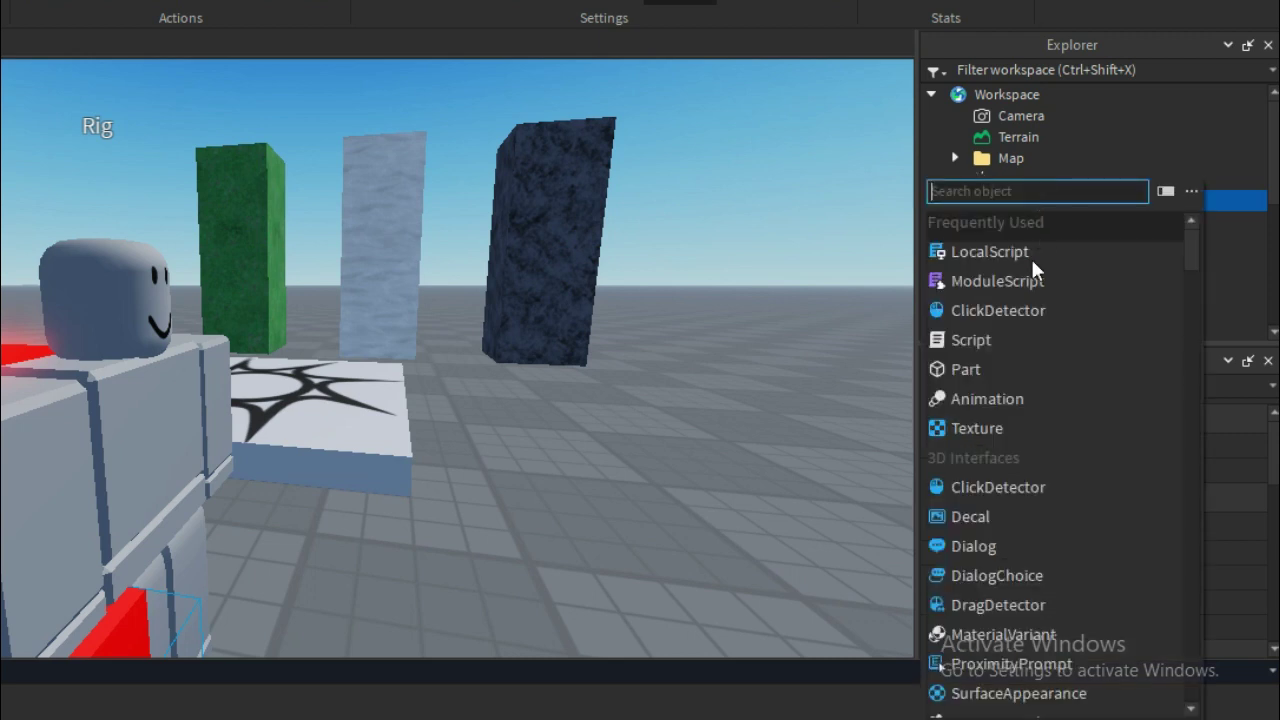
key("Escape")
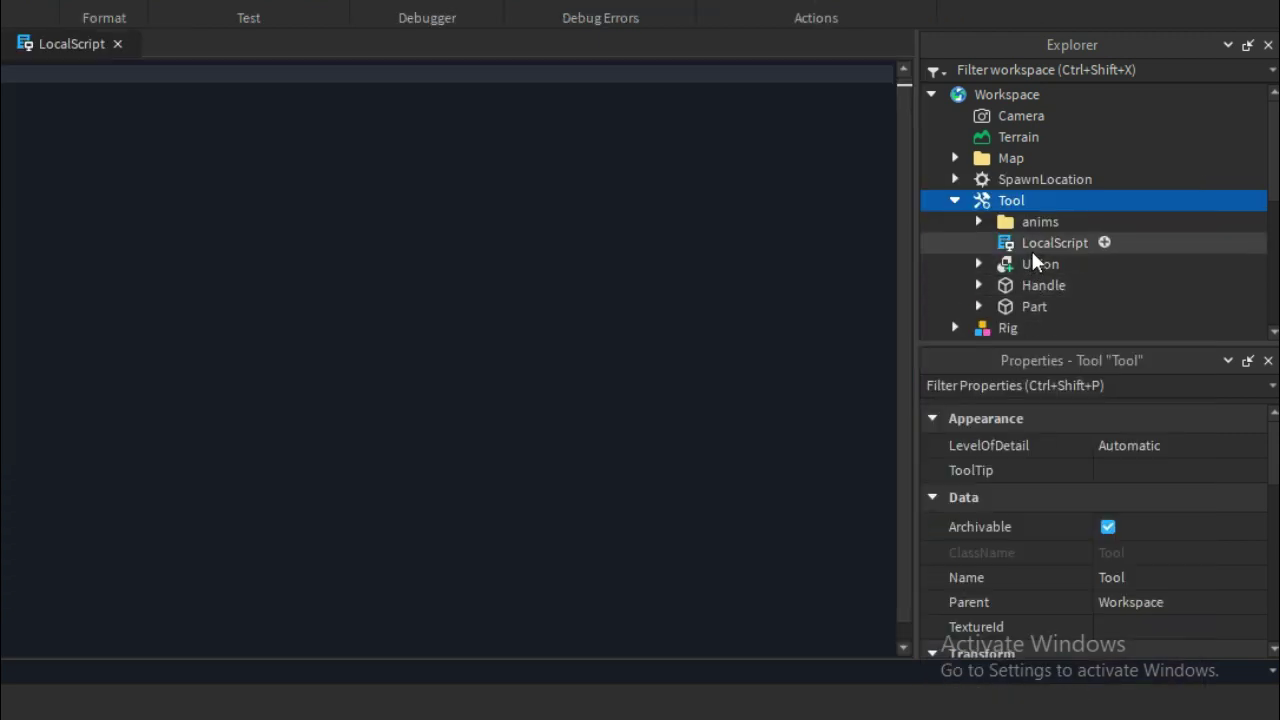
left_click(1043, 244)
left_click(1046, 244)
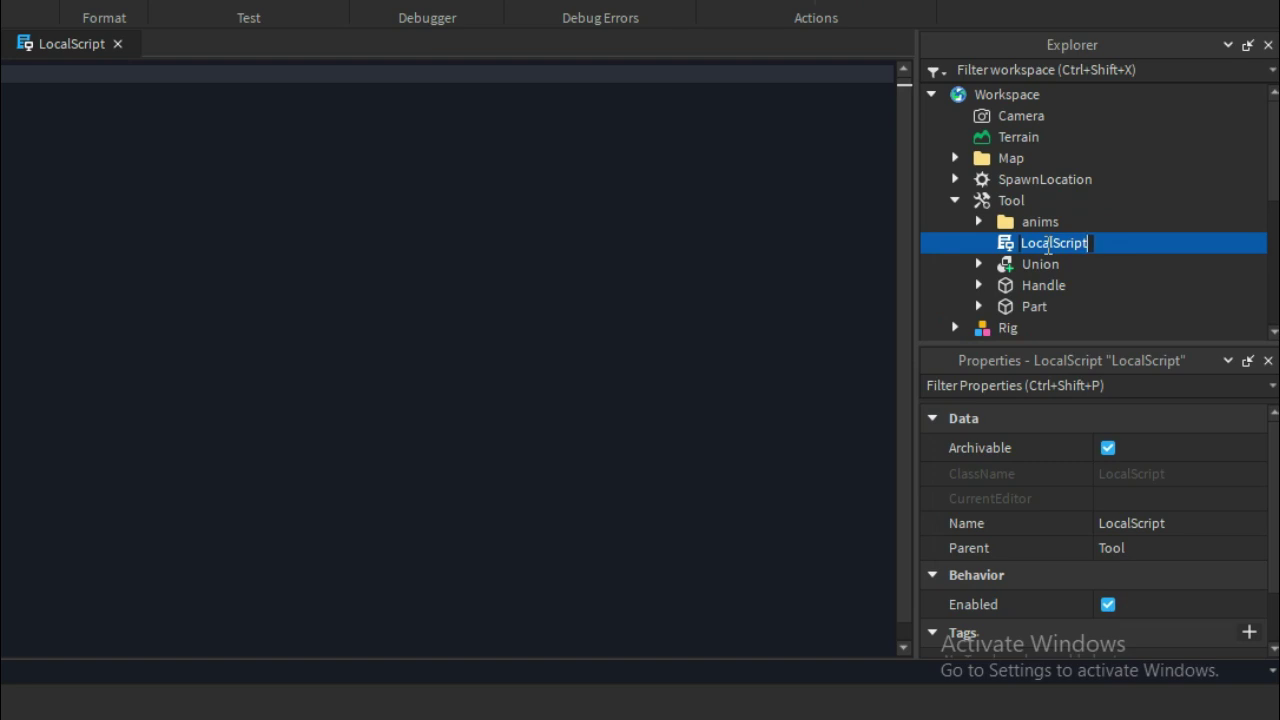
key("BackSpace")
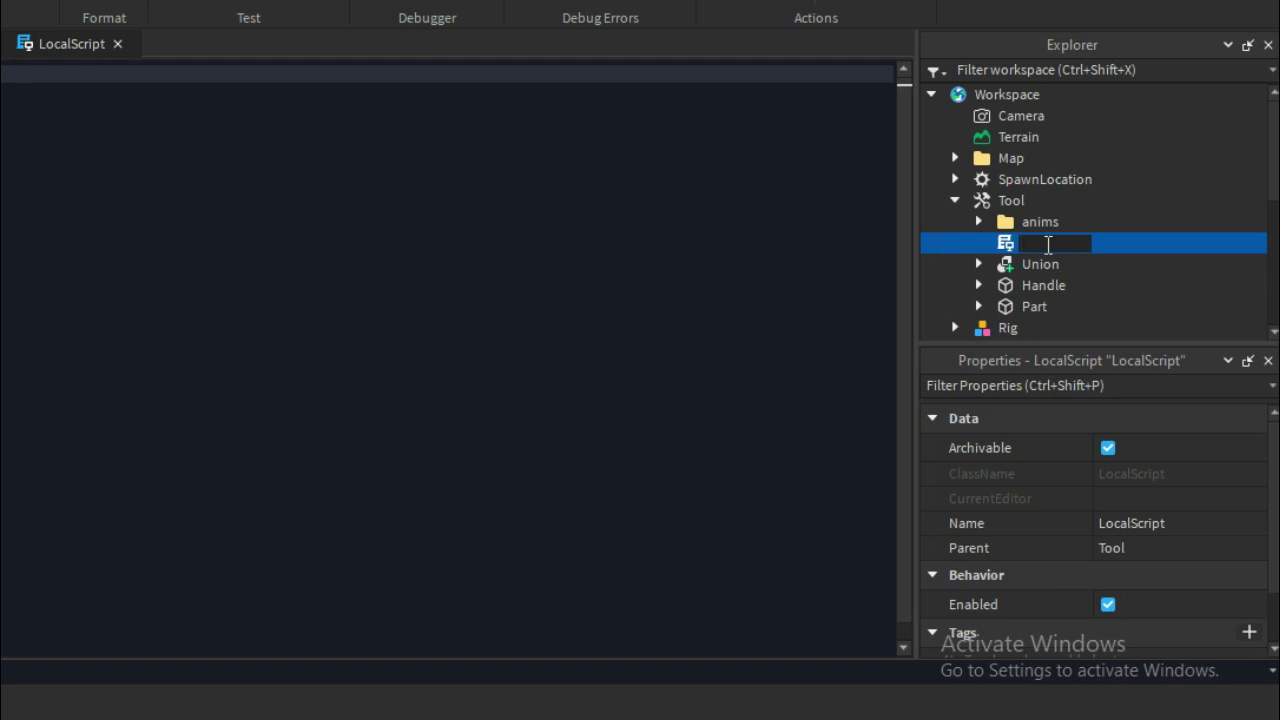
left_click(1155, 241)
key("Delete")
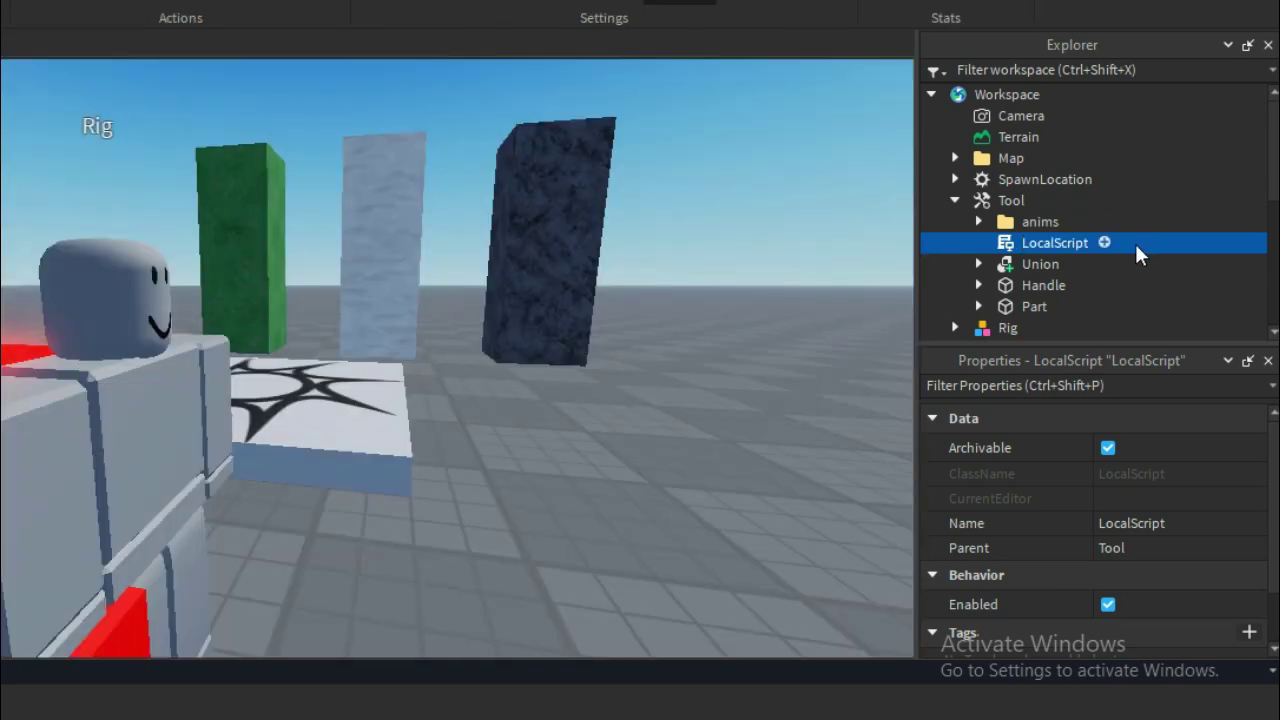
Step: Insert a Script into the Tool and rename it FruitScript
left_click(1043, 200)
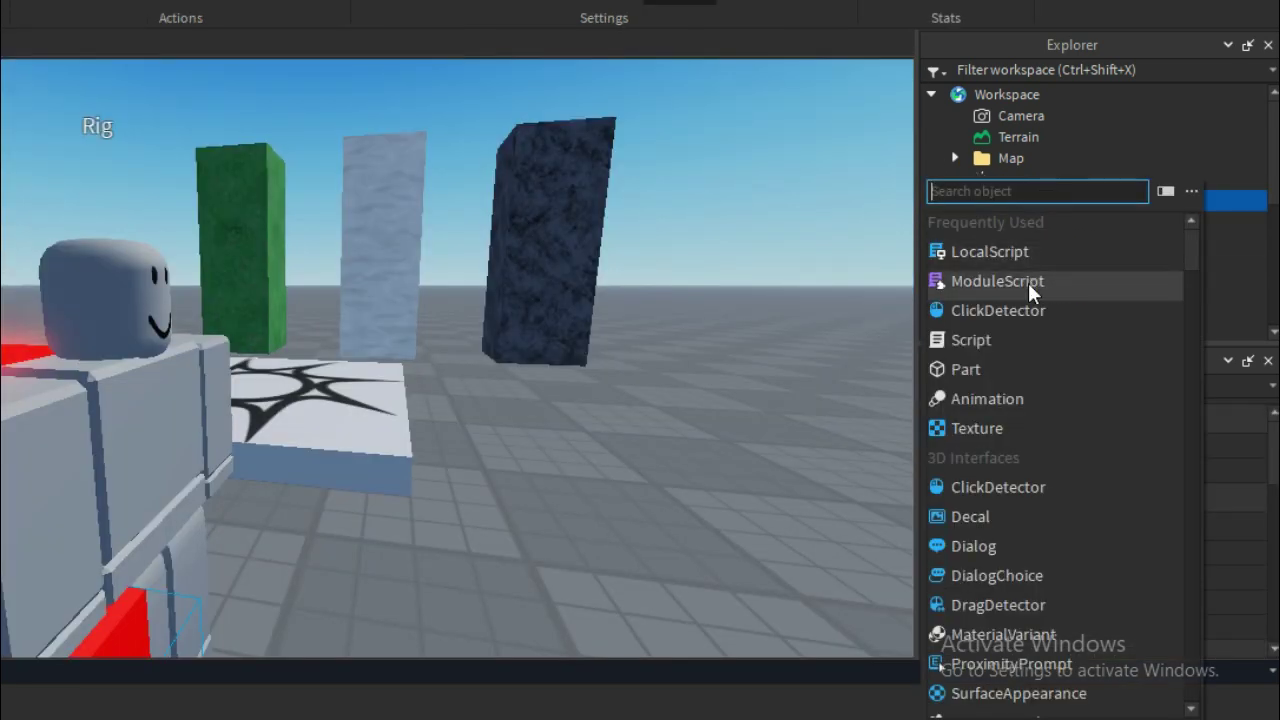
left_click(1018, 340)
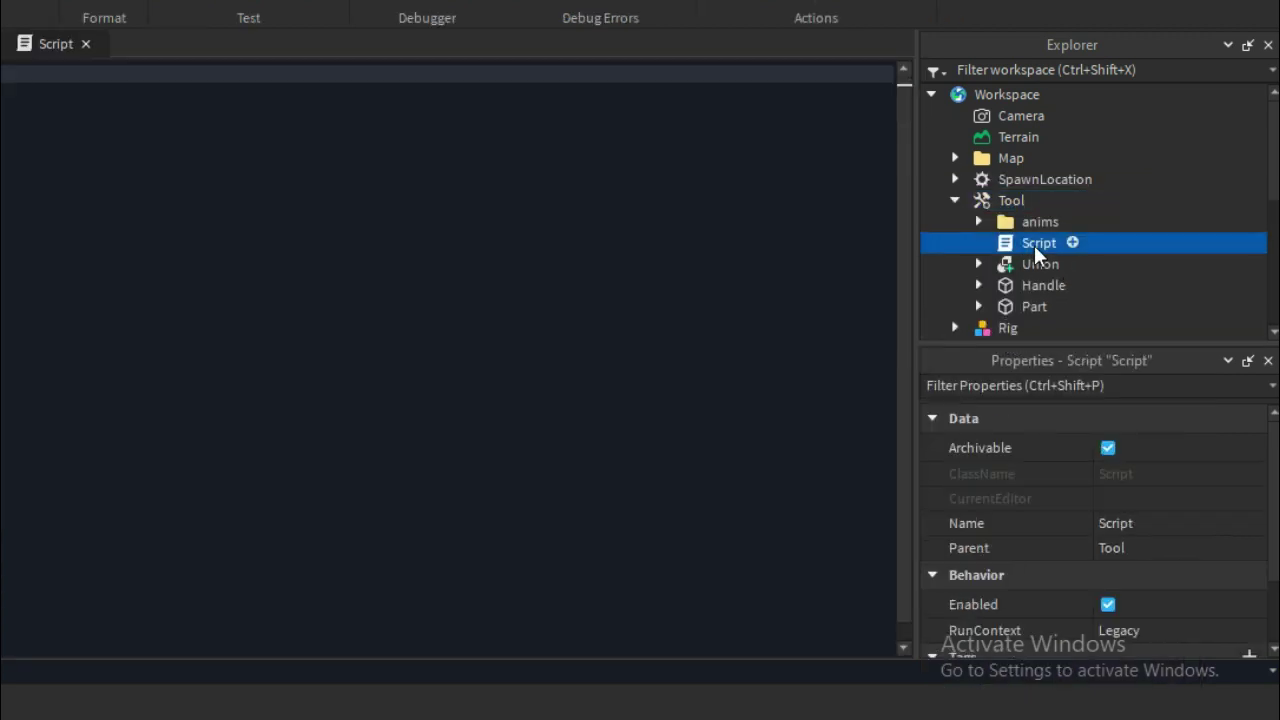
key("F2")
key("BackSpace")
type("FruitScript")
key("Return")
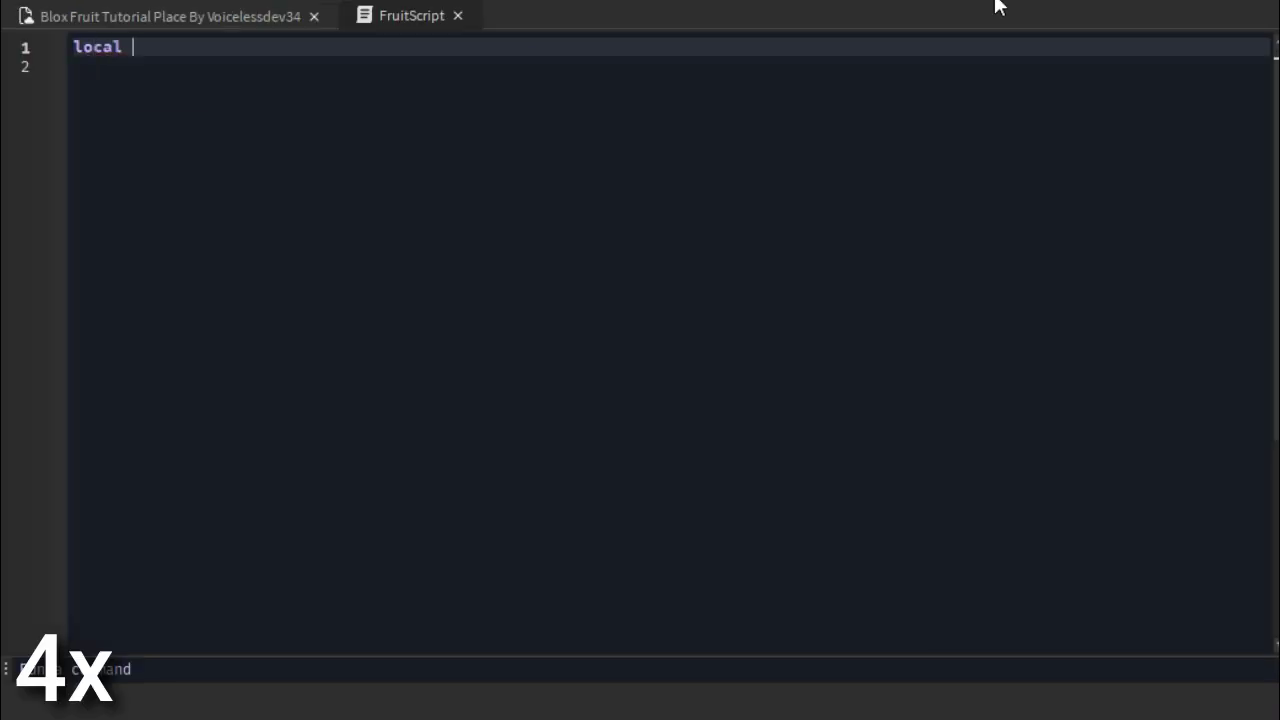
Step: Declare a local variable Anims in FruitScript that refers to script.Parent.anims
type("Anims = script.p")
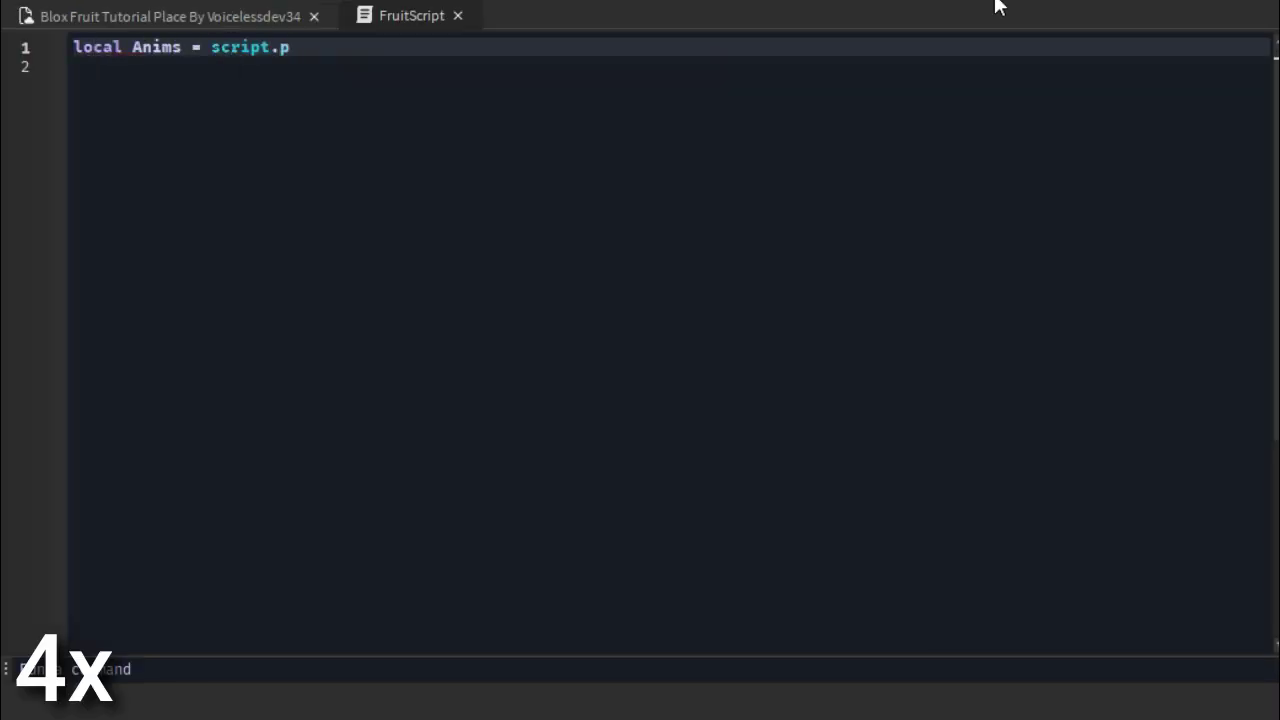
key("BackSpace")
type(".")
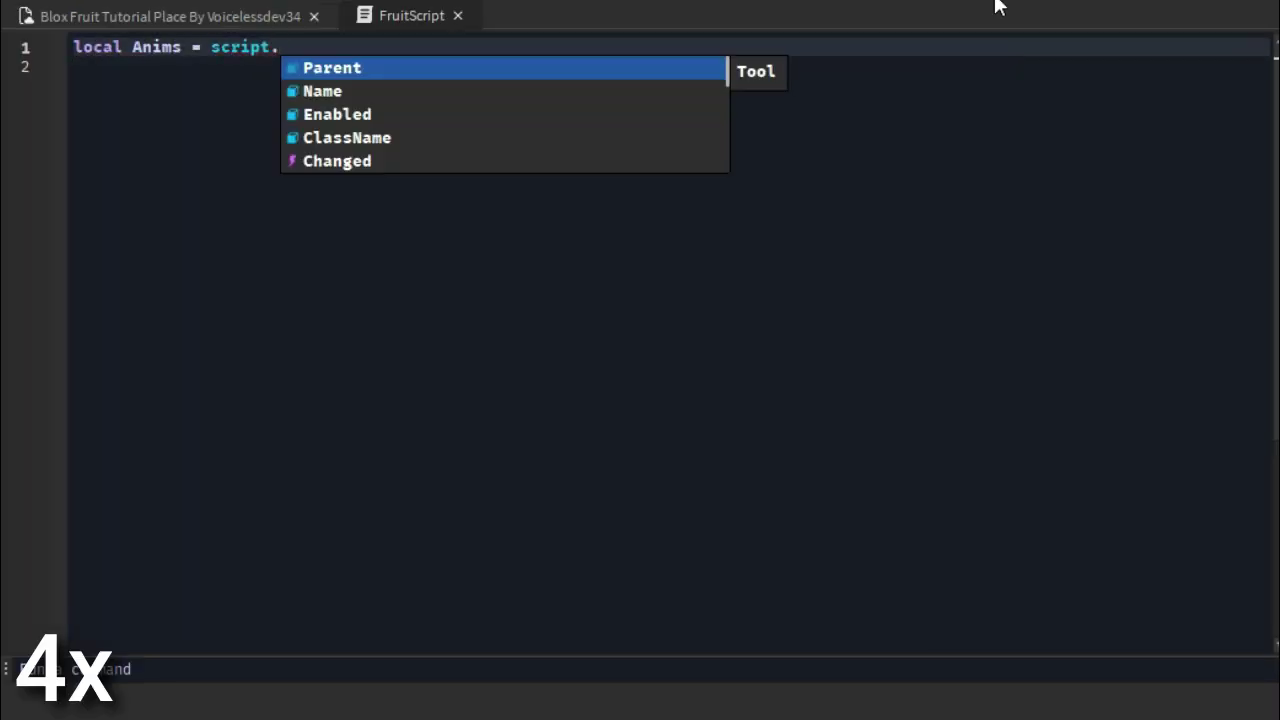
key("Tab")
type(".anims.")
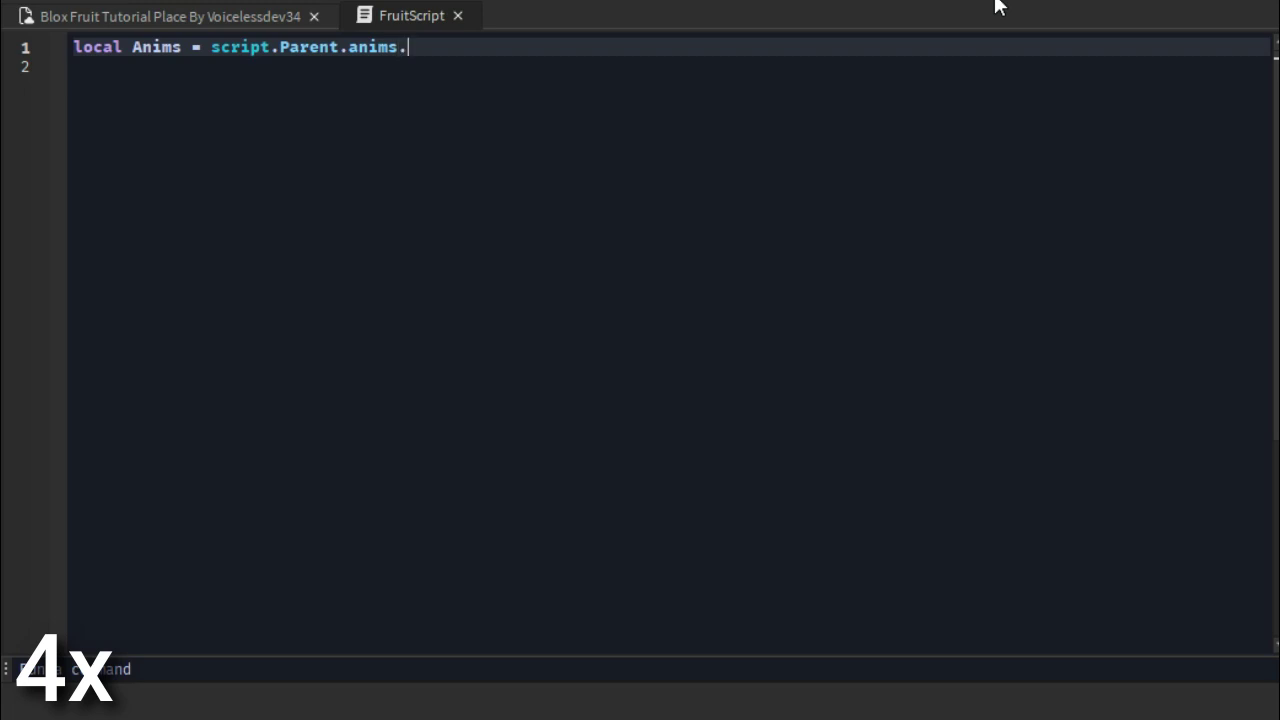
key("BackSpace")
key("Return")
Step: Declare a local variable EatingAnim as Anims:FindFirstChild("Animation") on the second line
type("local EatingA")
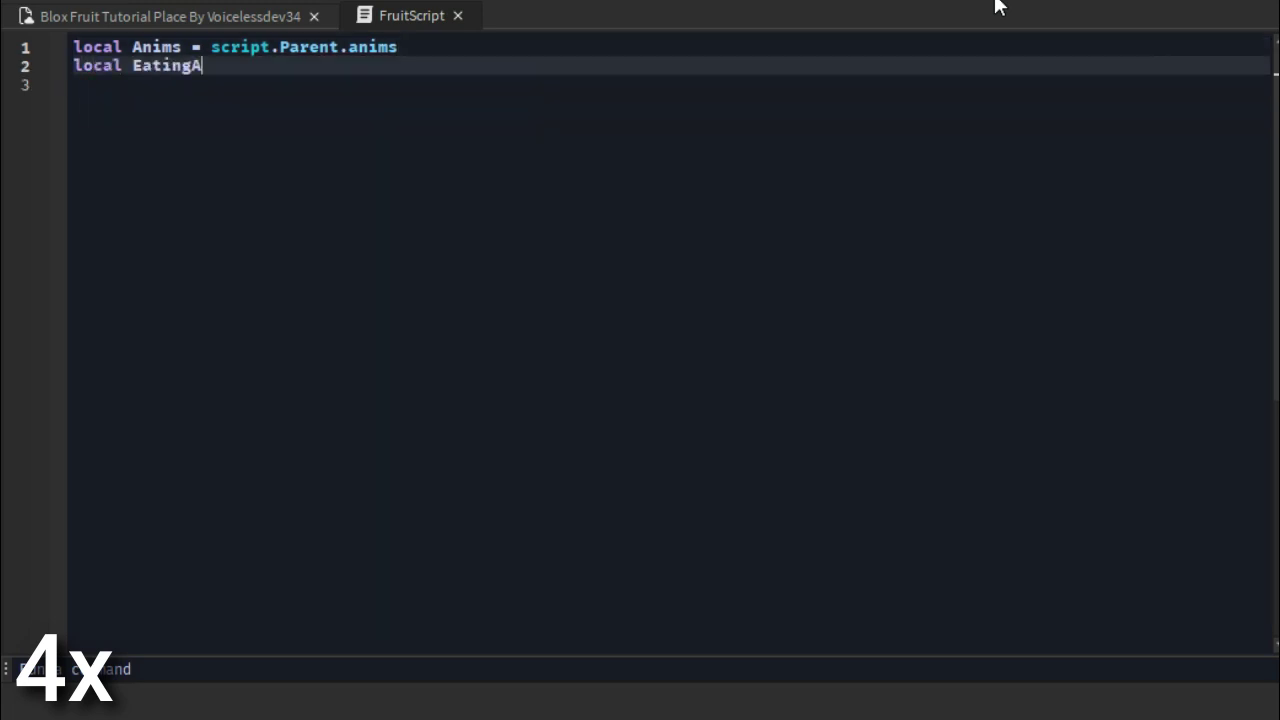
type("nim = Anims:FindFirstChild(\"Animation")
key("Return")
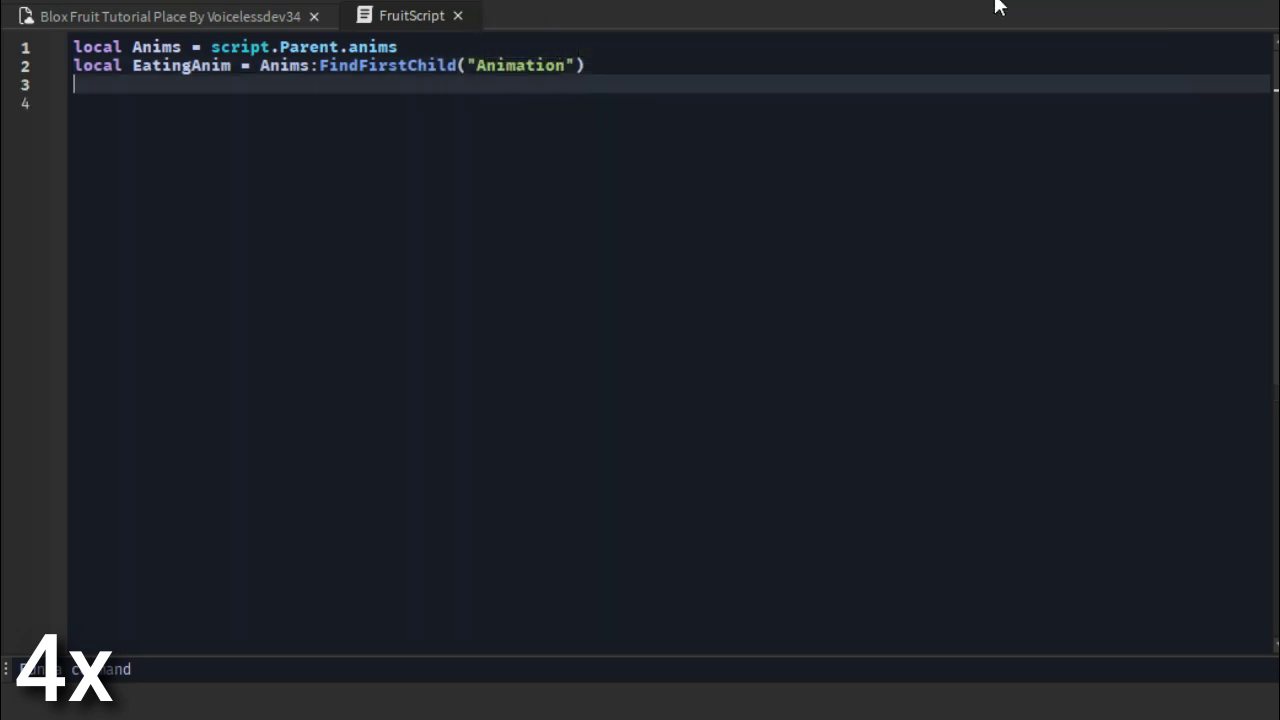
key("Return")
Step: Declare a local variable Tool as script.Parent below the animation variables, separated by a blank line
type("local")
key("BackSpace")
key("BackSpace")
key("BackSpace")
key("BackSpace")
key("BackSpace")
key("BackSpace")
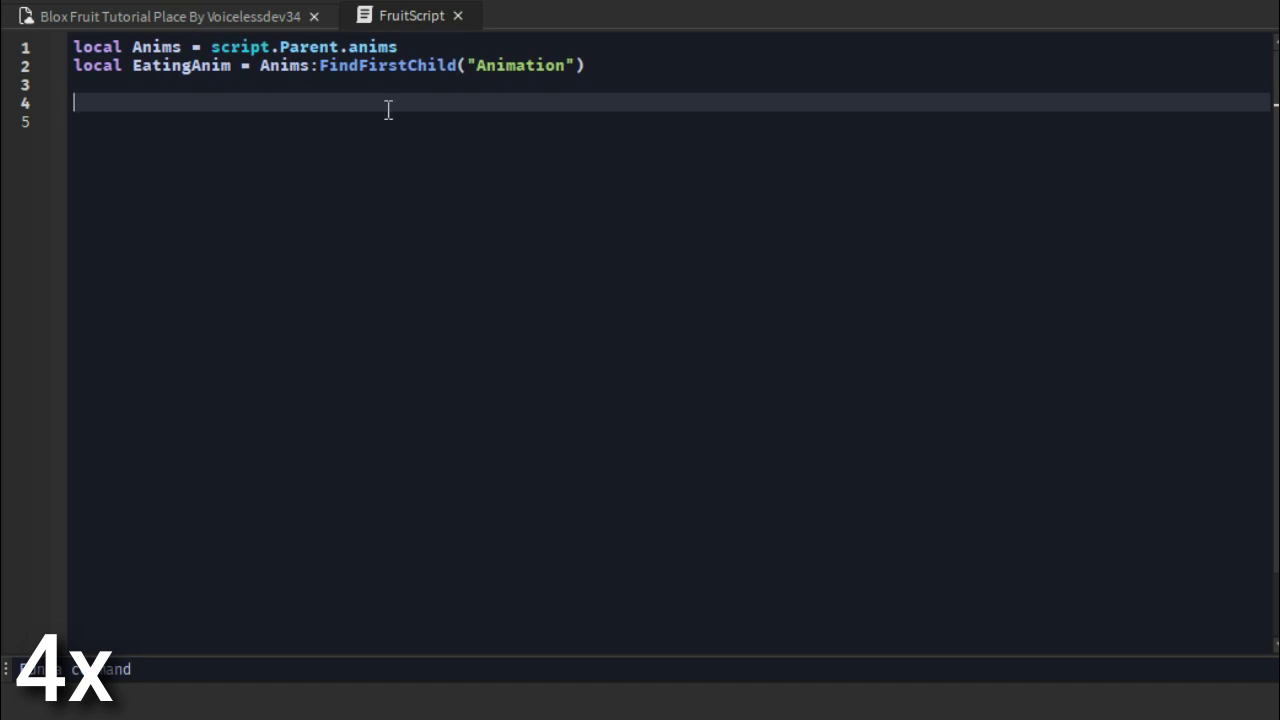
type("local Tool = script.Parent")
key("Return")
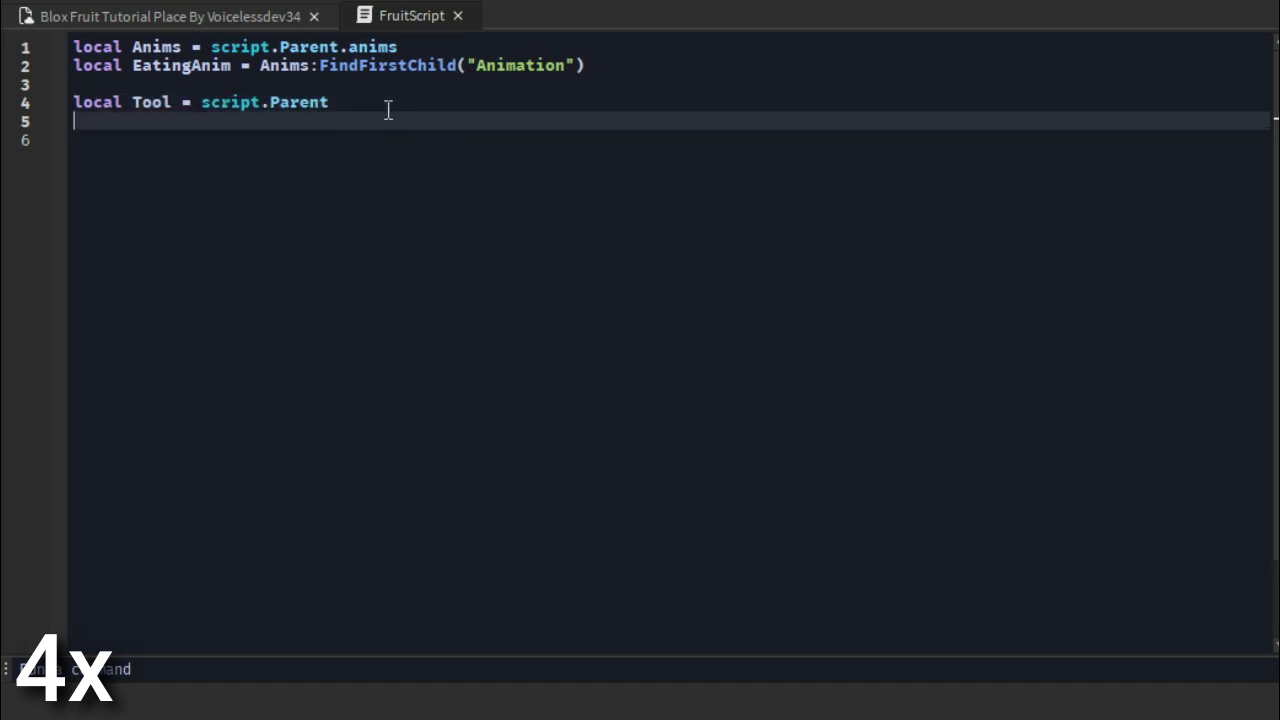
Step: Connect a new anonymous function to the Tool.Activated event, leaving a blank line above it
key("Return")
type("s")
key("BackSpace")
type("Tool.")
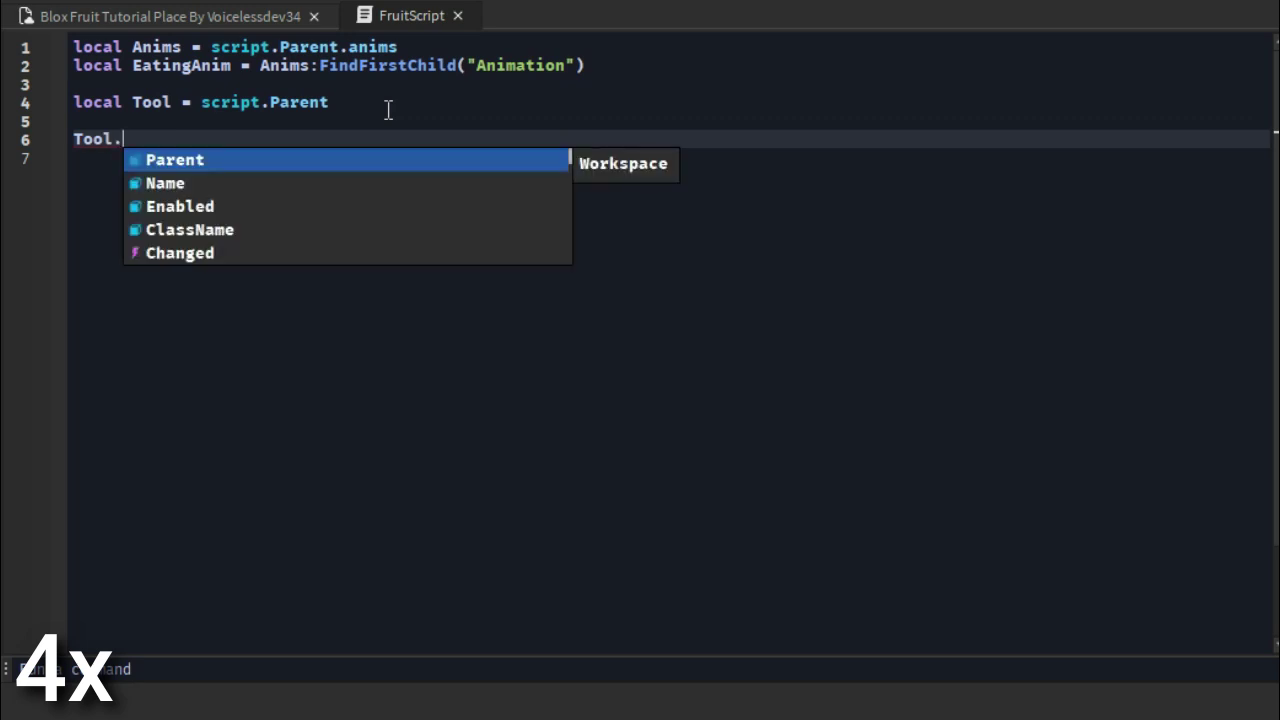
key("BackSpace")
type(":")
key("BackSpace")
type(".Activated")
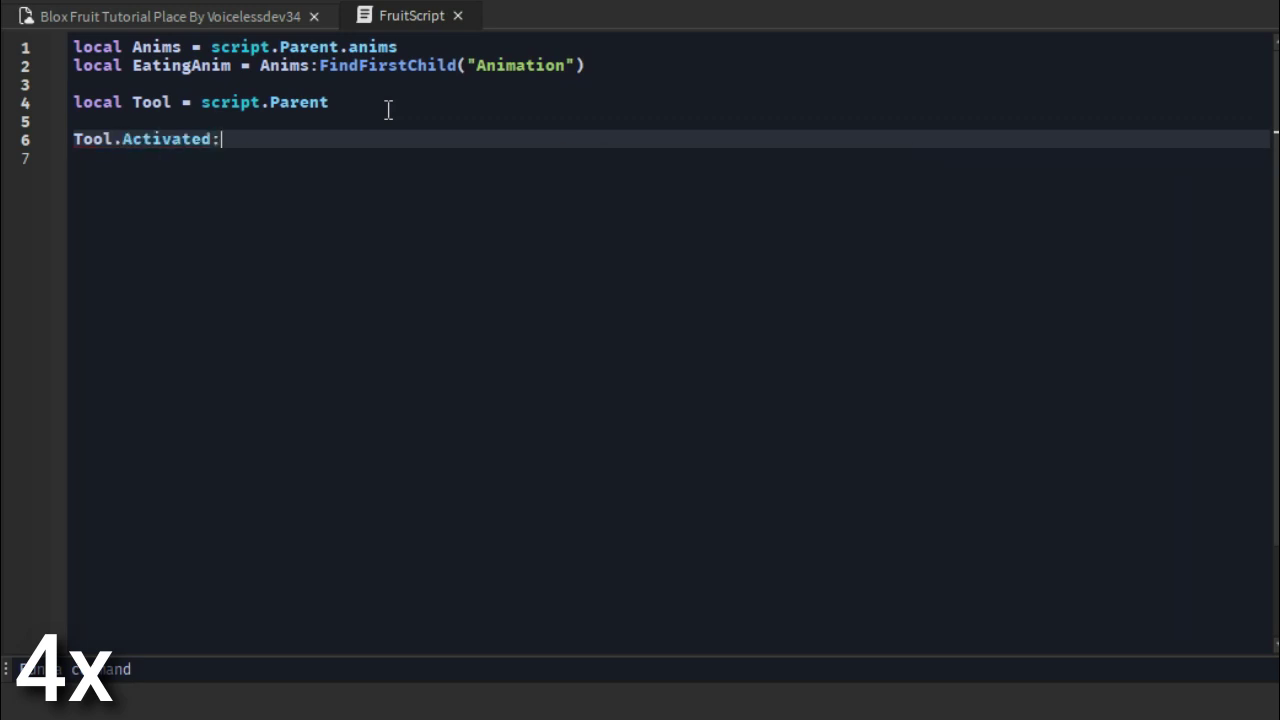
type(":Connect(function (")
key("Return")
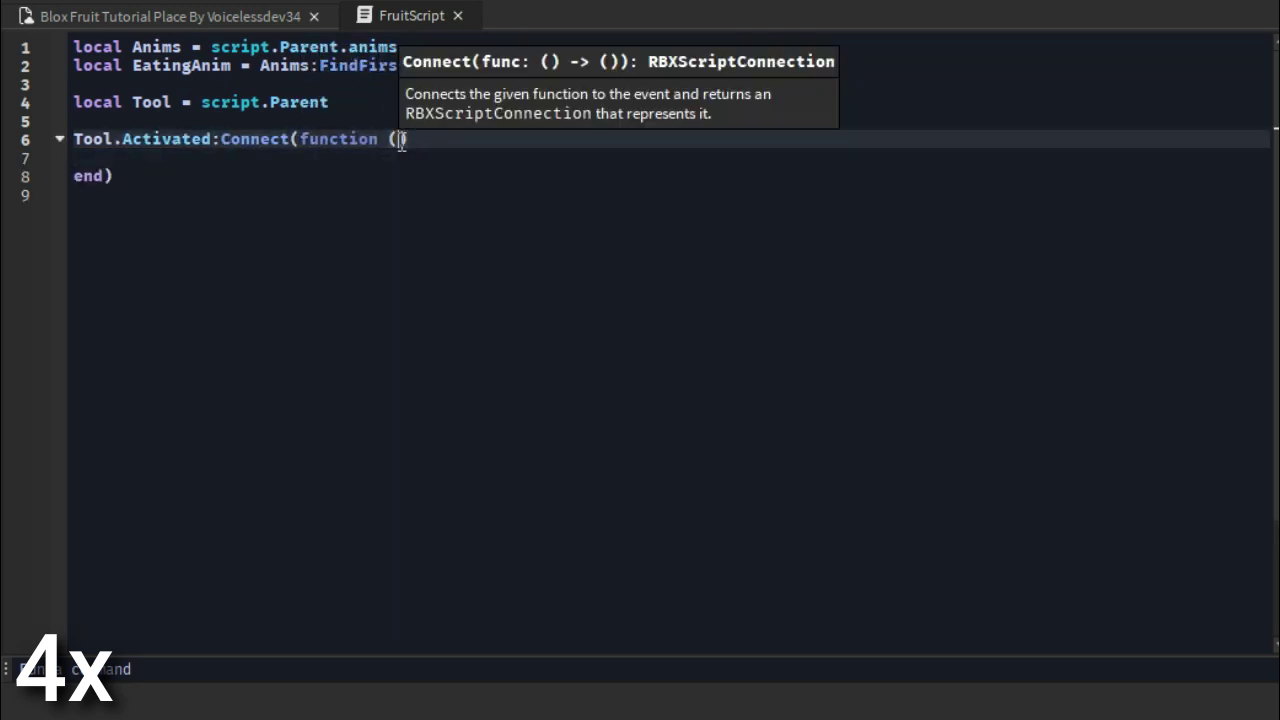
Step: Declare Char as script.Parent.Parent inside the Activated function and begin an if condition on Char
type("local Char =")
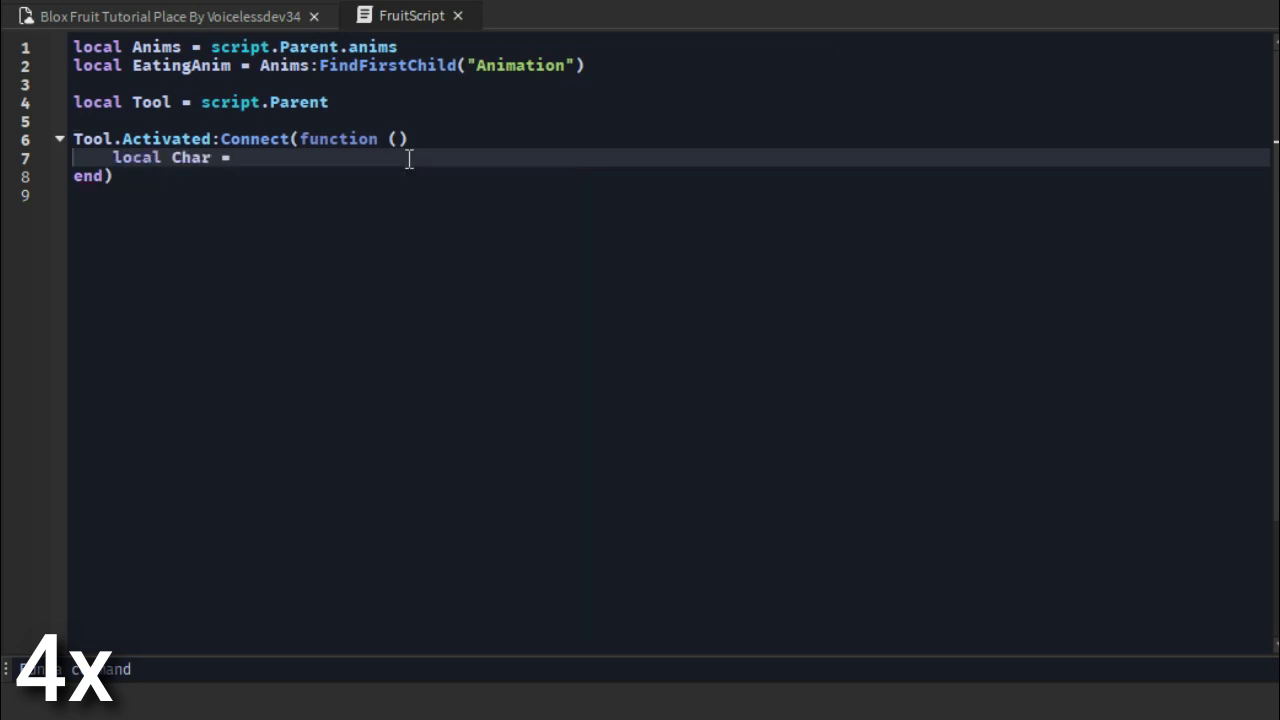
type(" script.Parent.Parent")
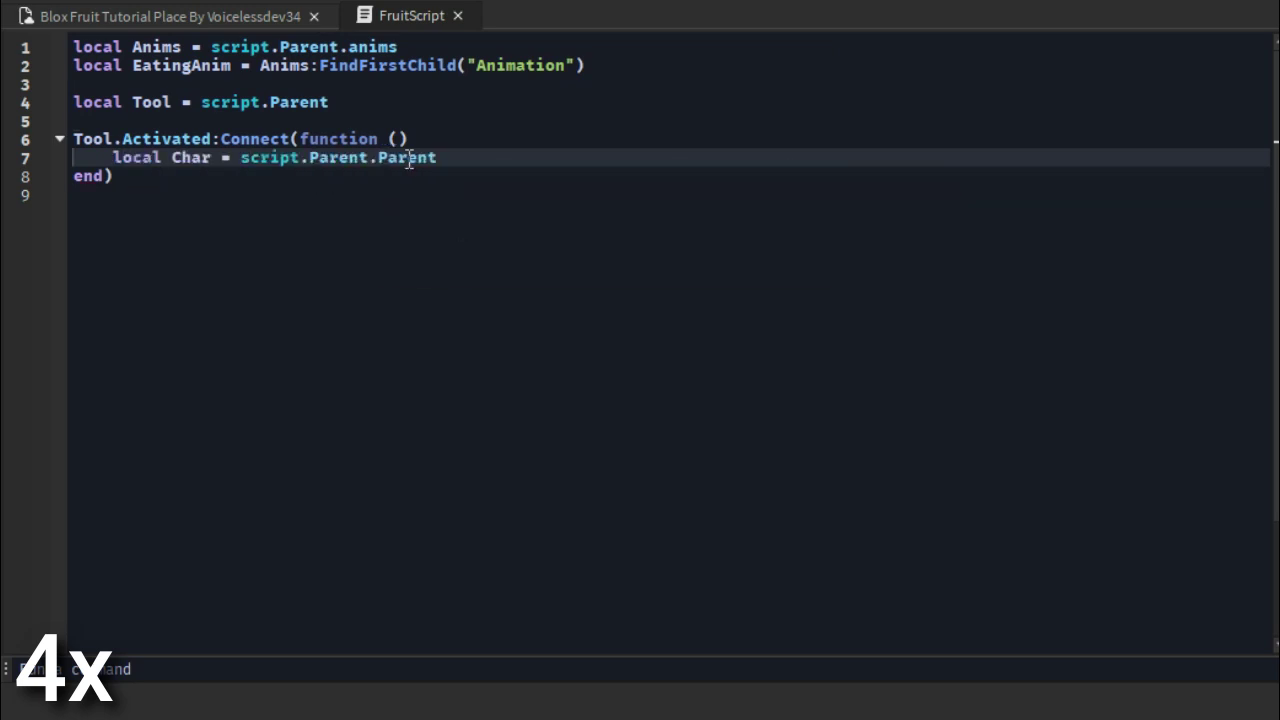
key("Return")
type("if Char ==")
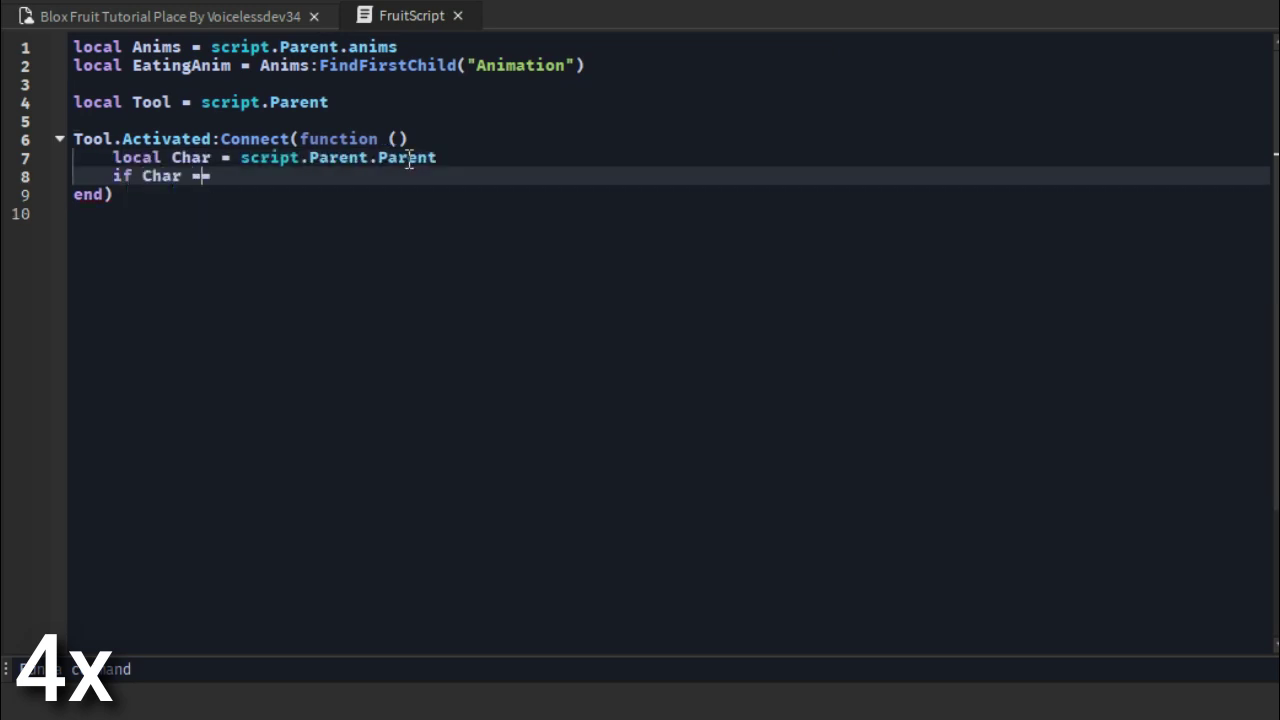
key("Left")
key("Left")
type(".ClassName")
key("Right")
key("Right")
key("Right")
key("Right")
key("Right")
left_click(425, 180)
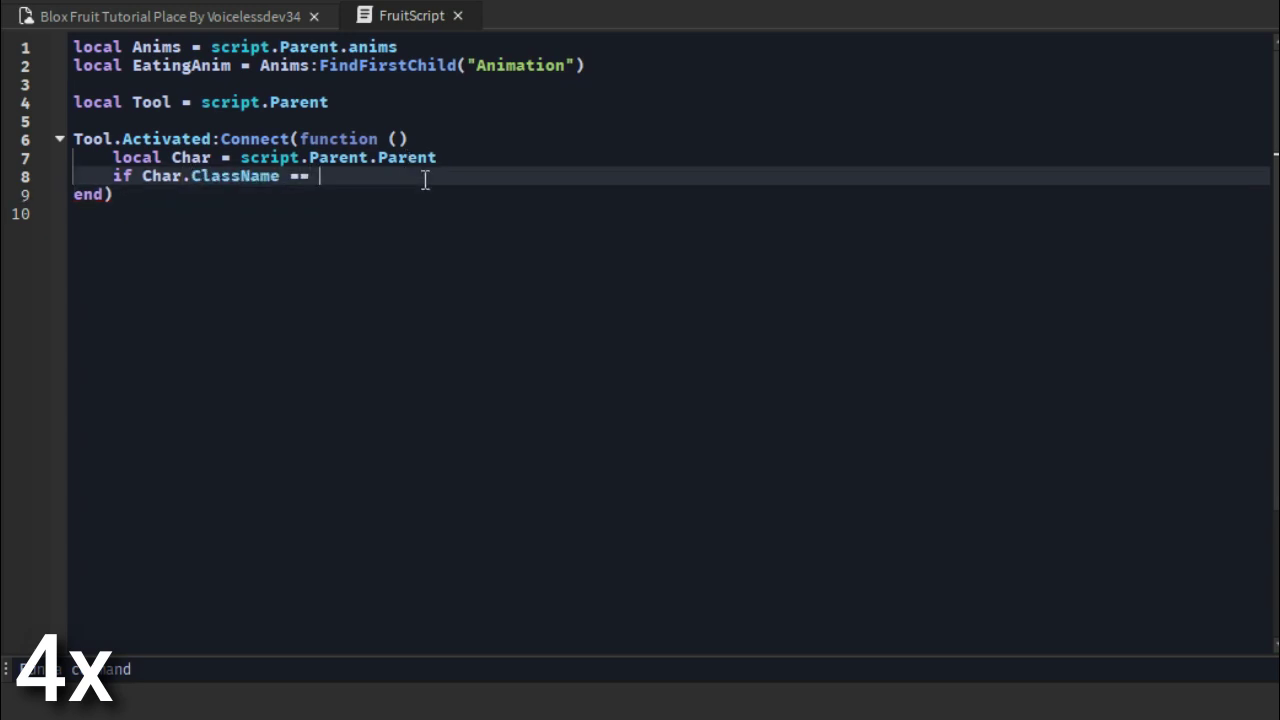
type("Enum.Clas")
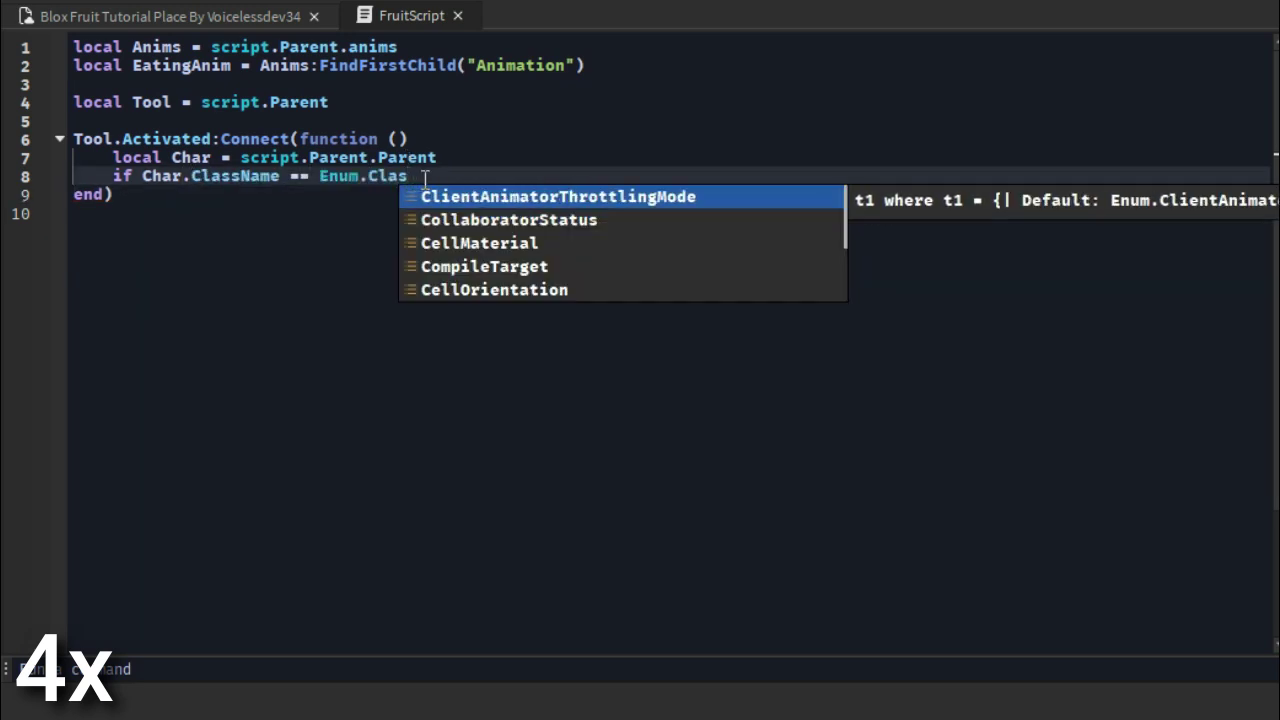
key("BackSpace")
key("BackSpace")
key("BackSpace")
key("BackSpace")
key("BackSpace")
key("BackSpace")
key("BackSpace")
key("BackSpace")
key("BackSpace")
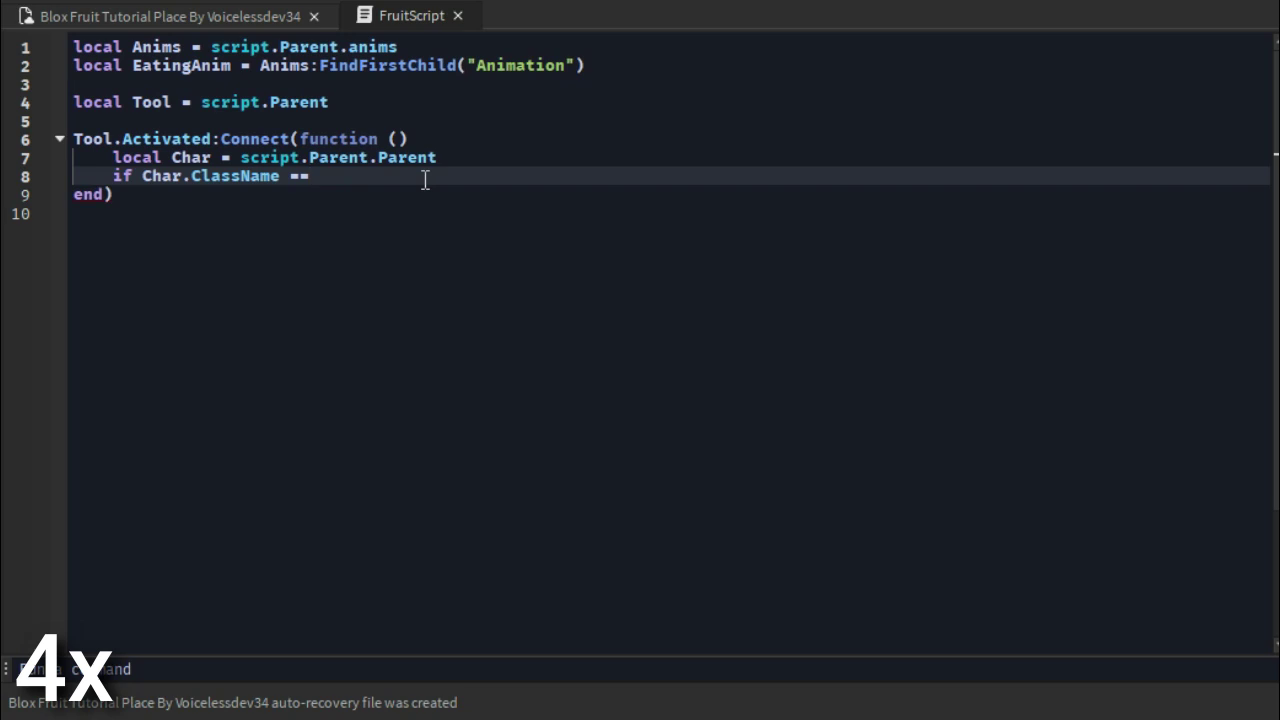
type("\"\"")
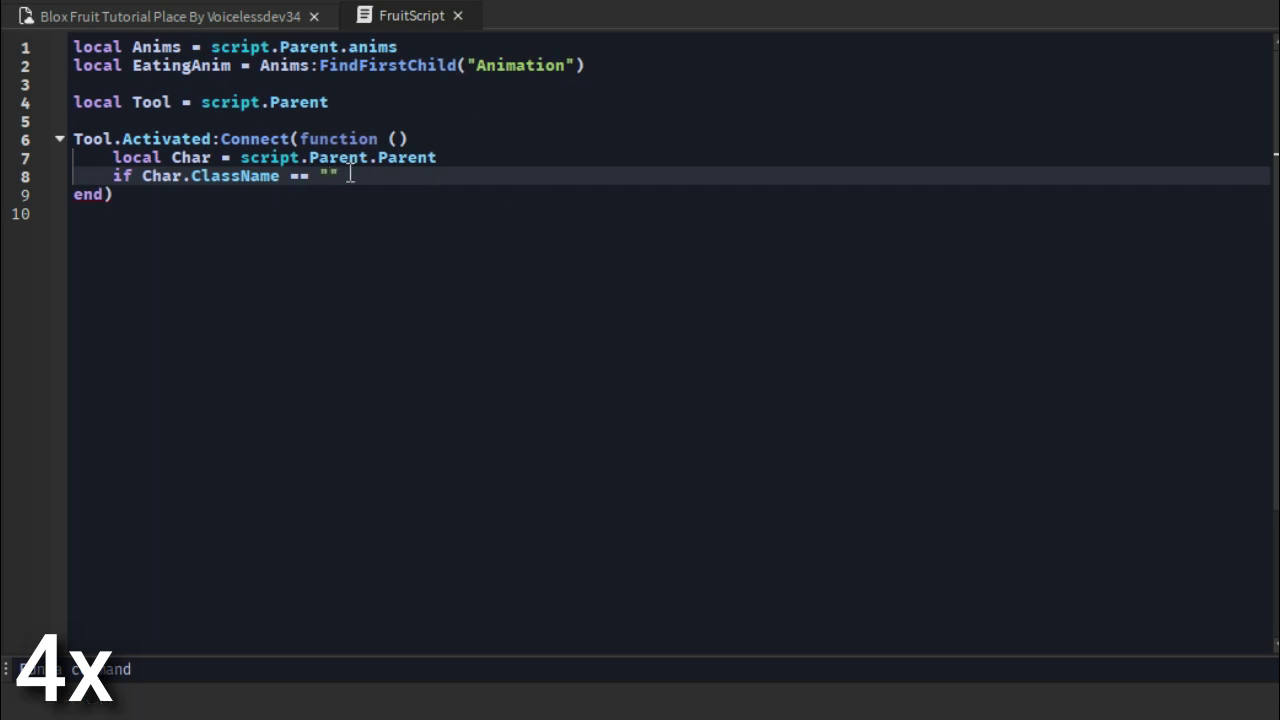
Step: Make the if statement check Char:FindFirstChild("Humanoid") and complete it as a then-end block
left_click_drag(349, 175, 186, 177)
type(":")
key("Tab")
type("(\"Humanoid\") ")
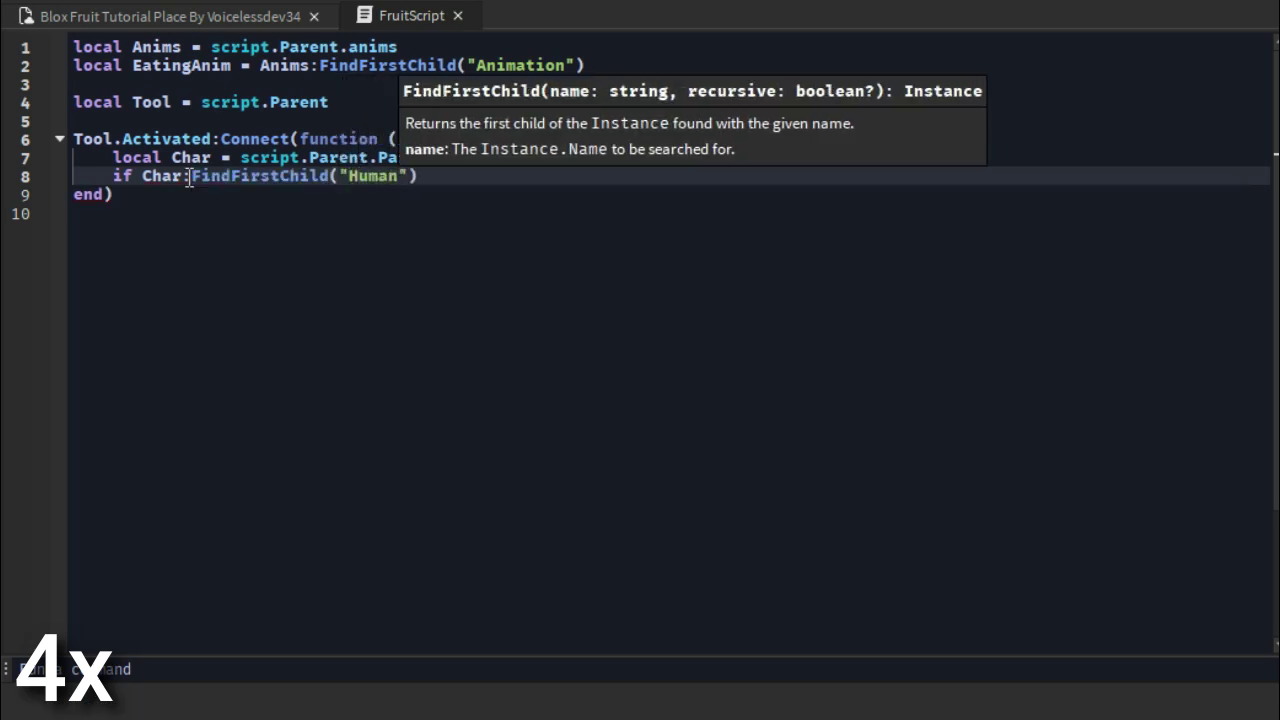
type("then")
key("Return")
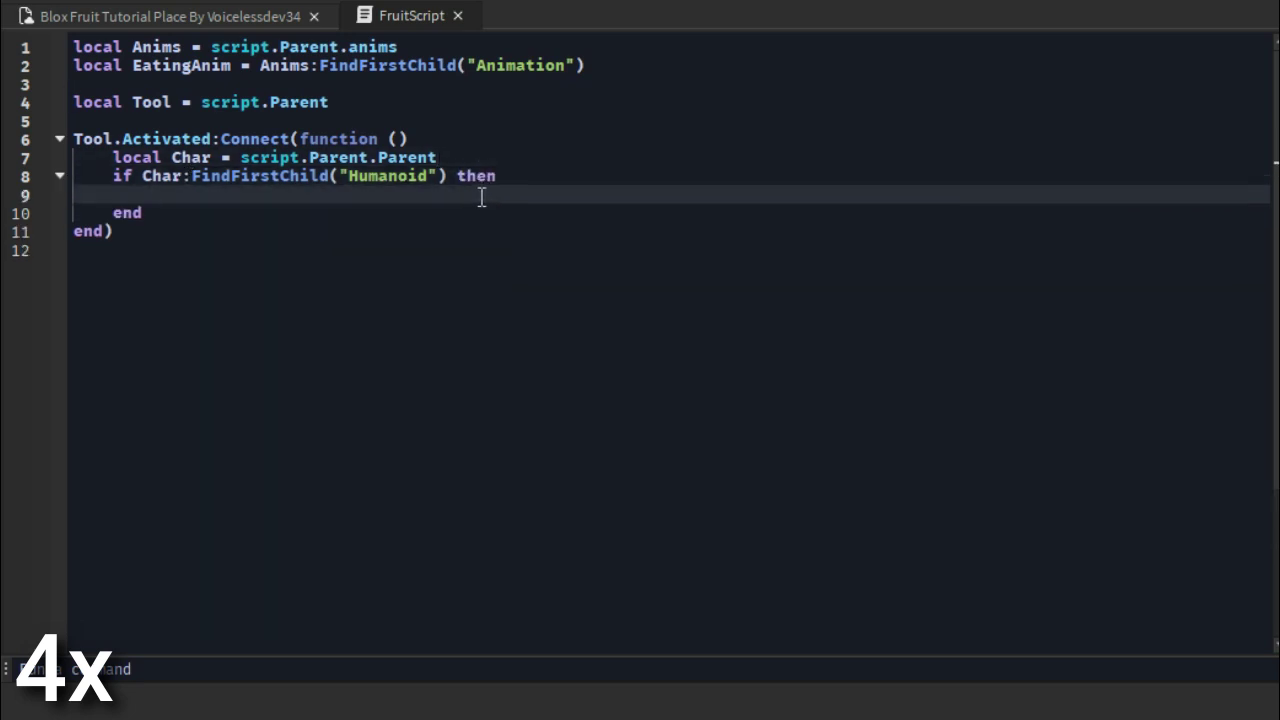
Step: Declare a local variable Humanoid inside the if block, reusing the expression Char:FindFirstChild("Humanoid")
type("local Humanoid =")
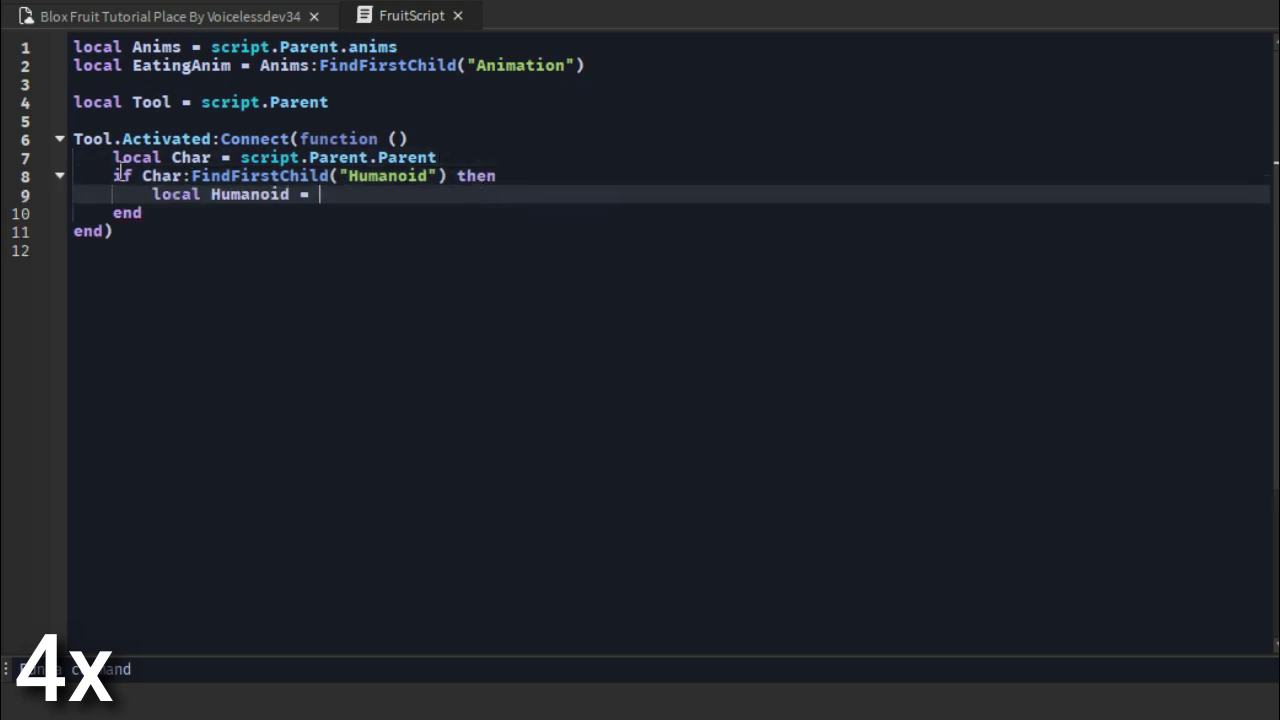
left_click_drag(142, 176, 449, 177)
key("ctrl+c")
left_click(420, 197)
key("ctrl+v")
key("Return")
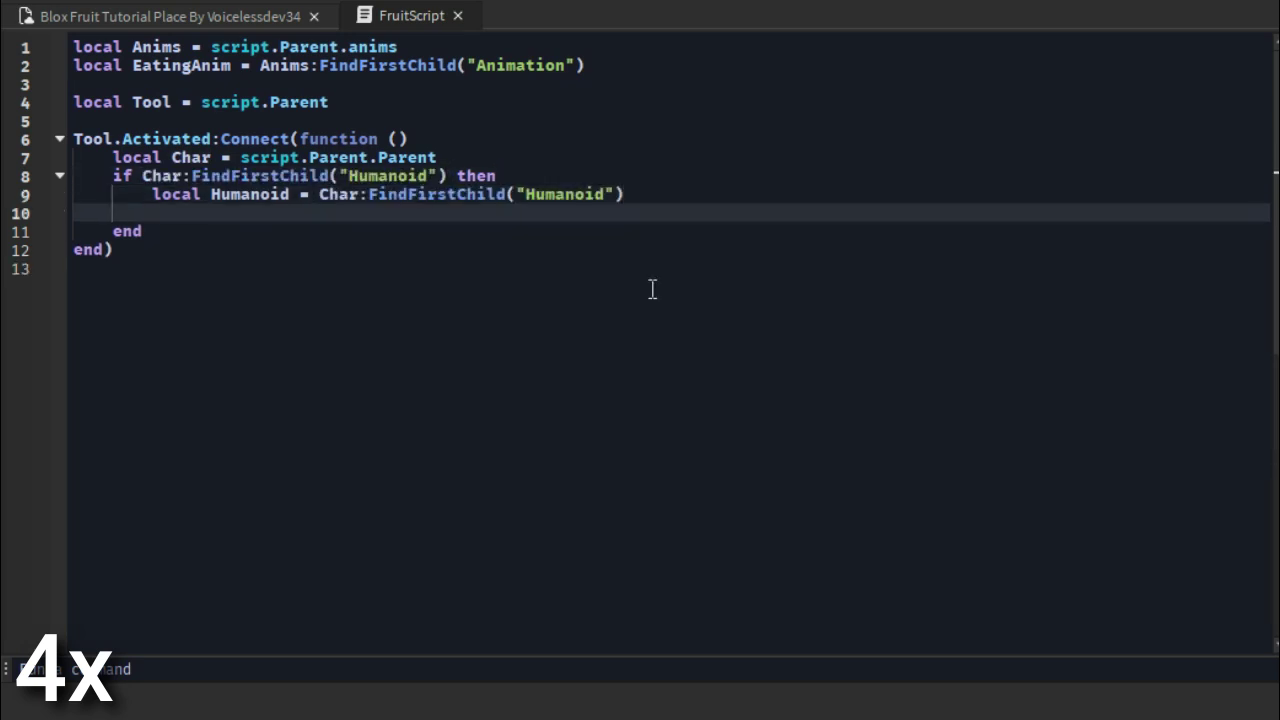
key("Return")
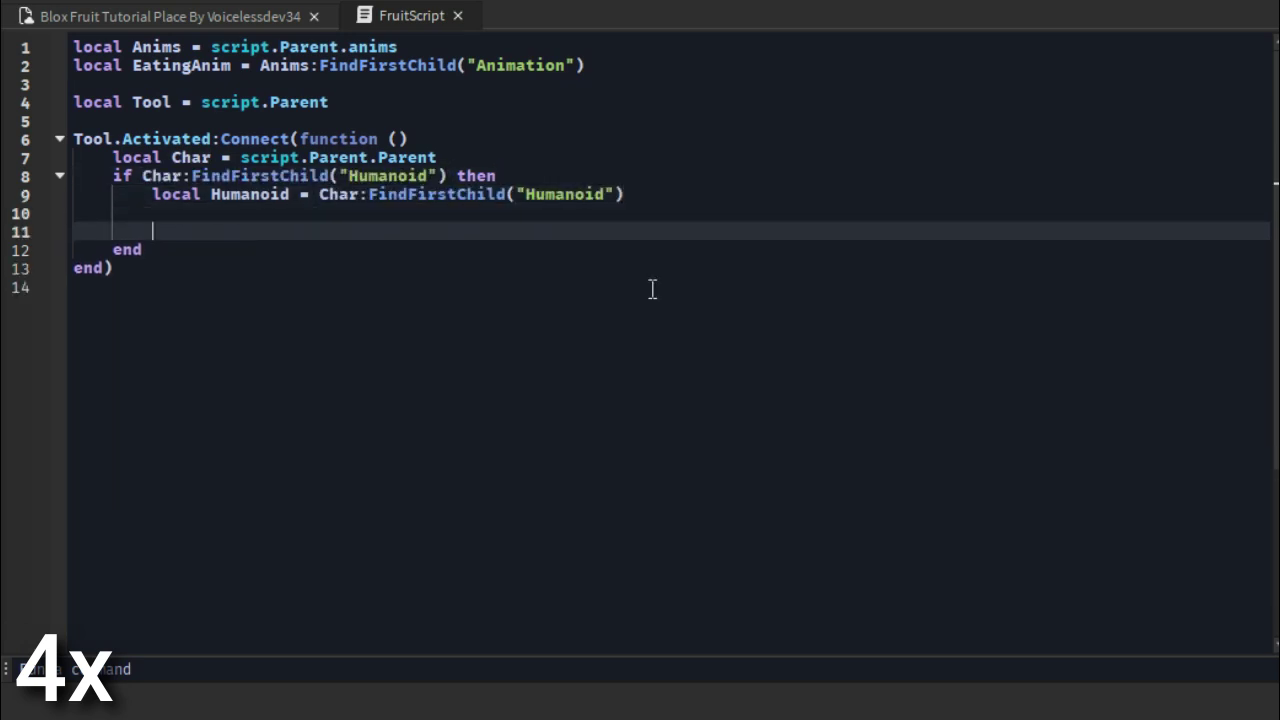
Step: Declare a local variable LoadAnim as Humanoid:LoadAnimation(EatingAnim) inside the if block
type("local LoadAni")
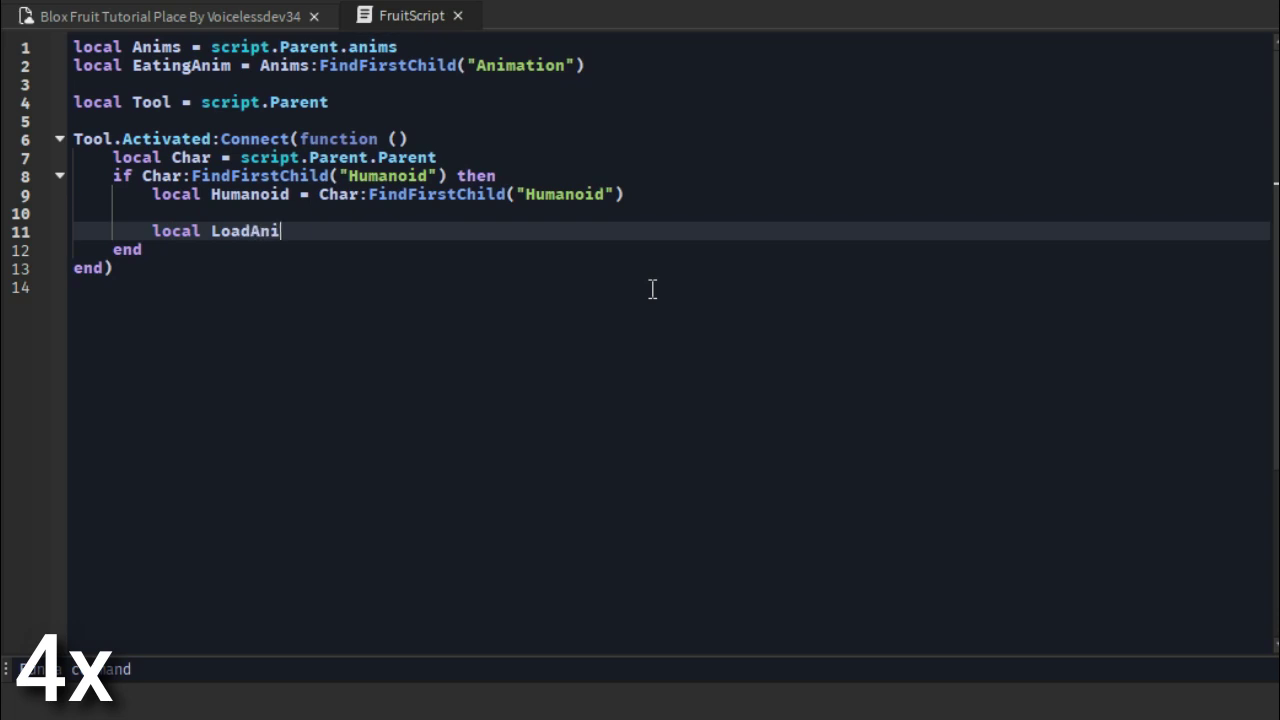
type("m = Humanoid:LoadA")
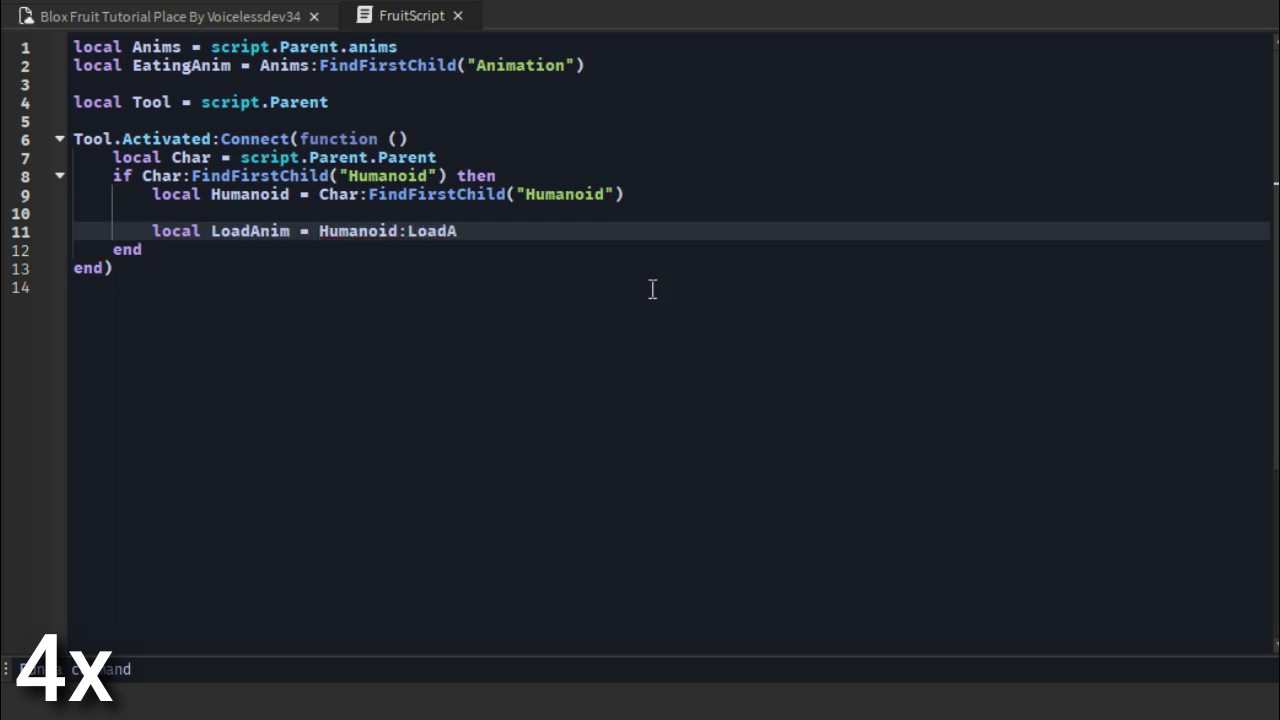
type("nimation")
type("(\"")
key("BackSpace")
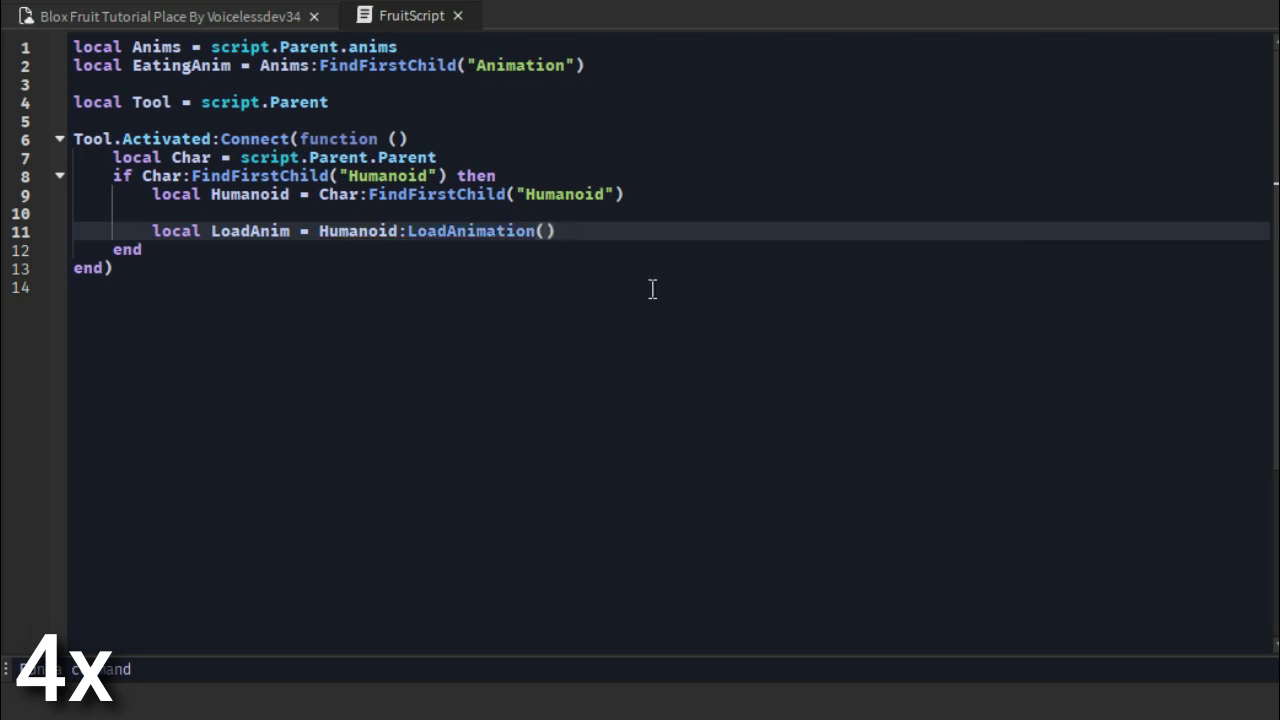
type("E")
double_click(650, 288)
key("Right")
Step: Add a LoadAnim:Play() call beneath the LoadAnim declaration
key("Return")
type("L")
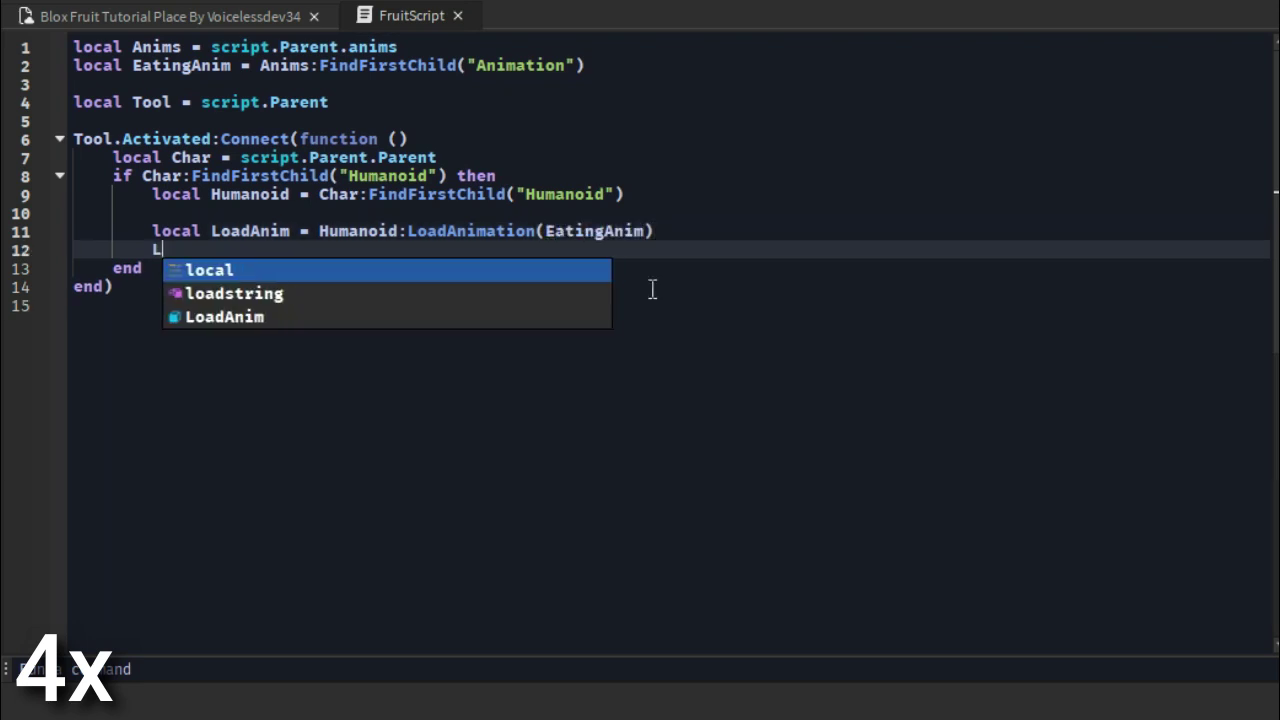
type("oadAnim:Play()")
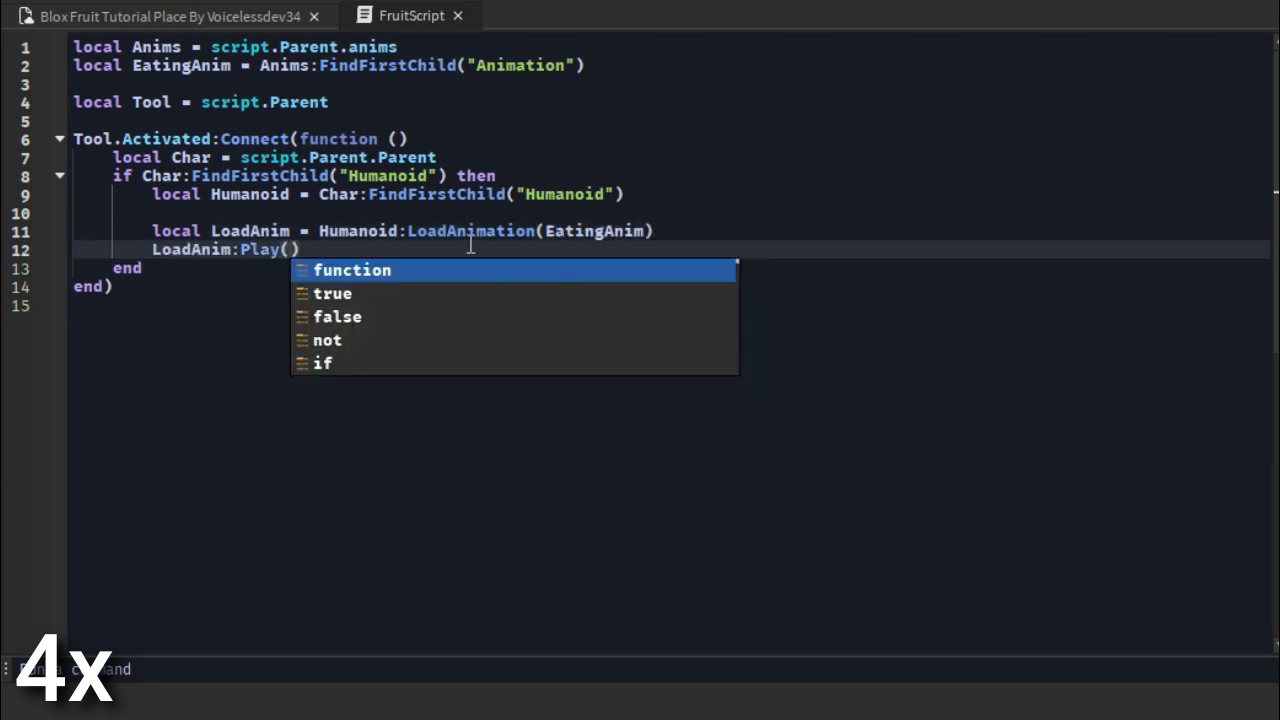
key("Escape")
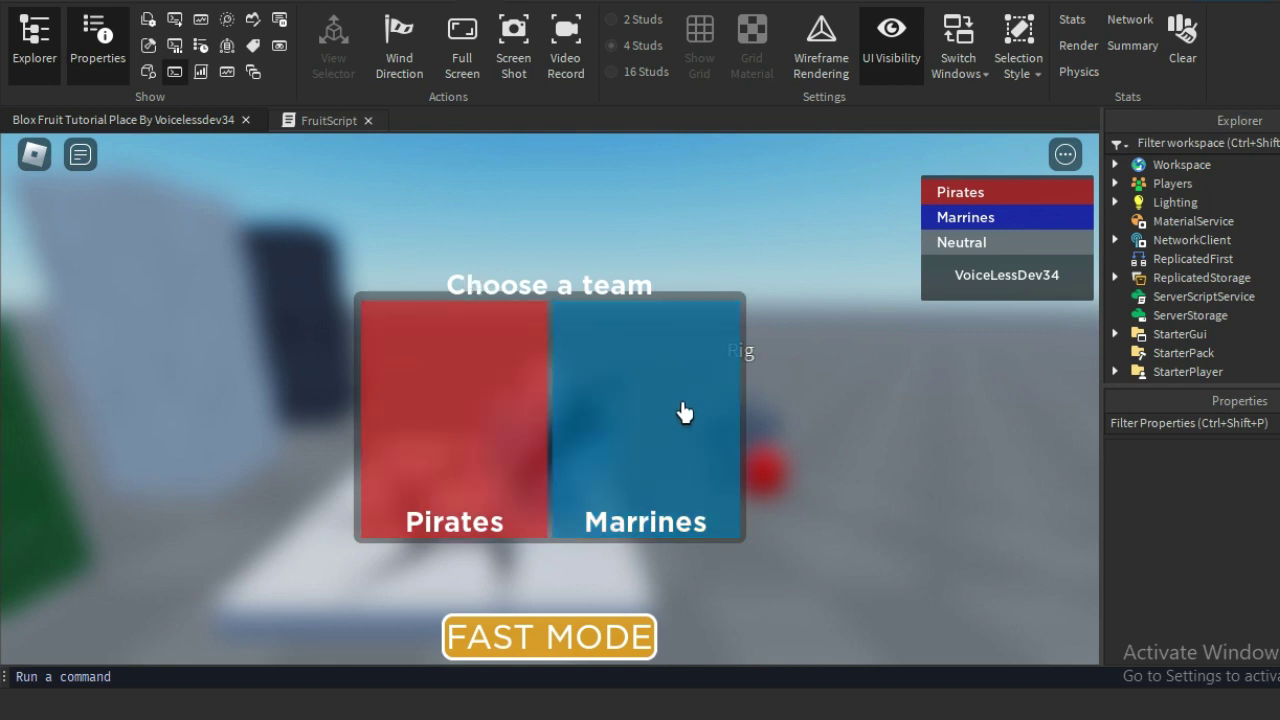
Step: Join the Marrines team in the playtest and walk the character around to try out the fruit Tool
left_click(654, 491)
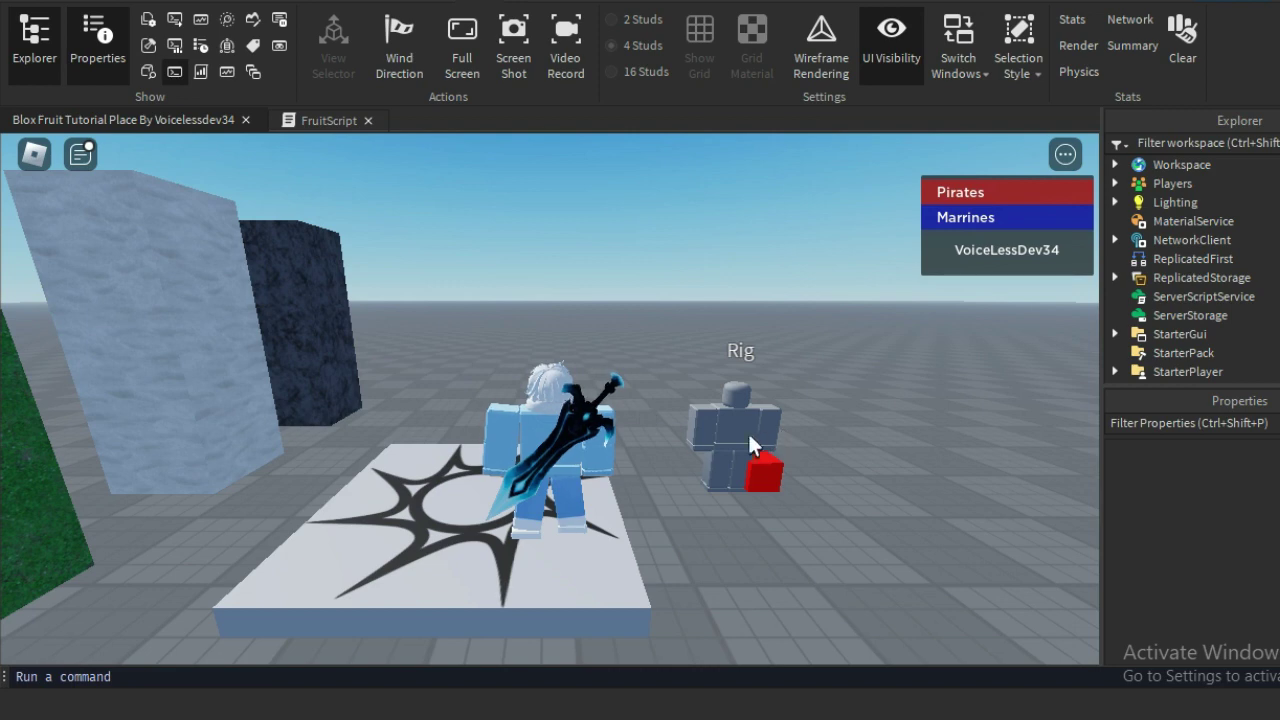
right_click_drag(635, 439, 635, 440)
key("d")
key("s")
key("w")
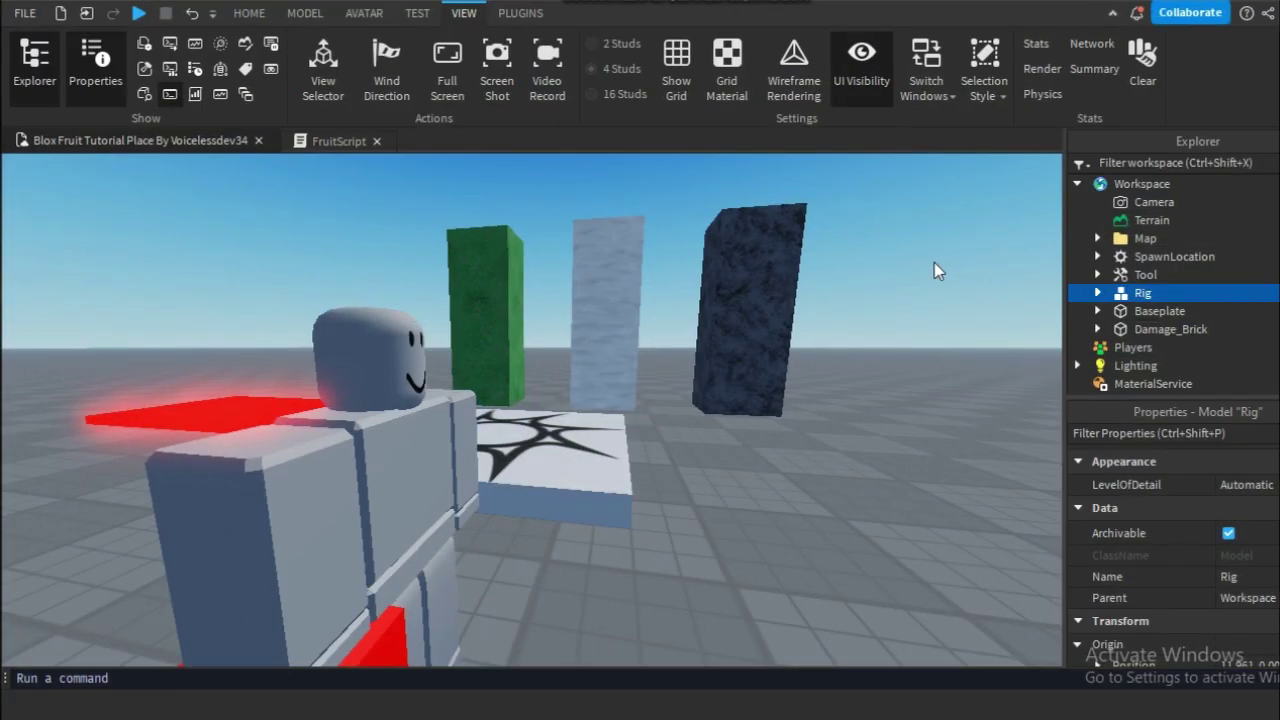
Step: Open the Animation Editor and load the Rig's EatingAnim animation
left_click(934, 264)
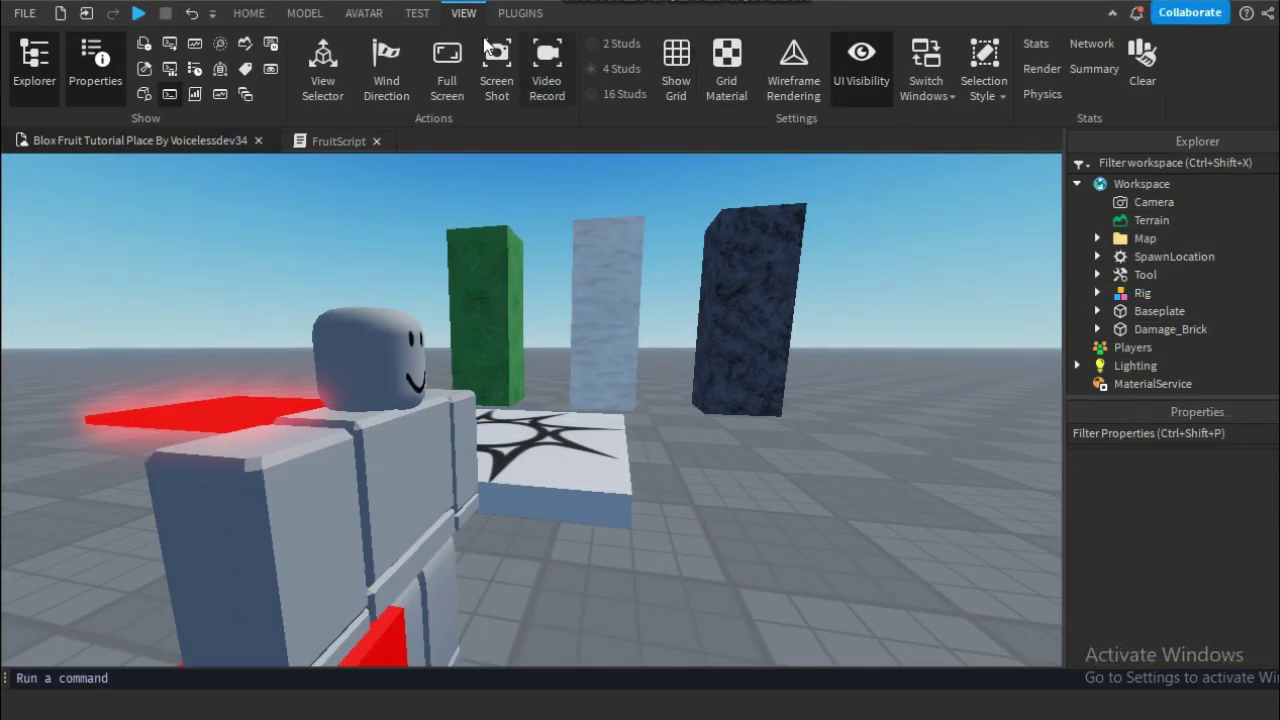
left_click(418, 13)
left_click(370, 13)
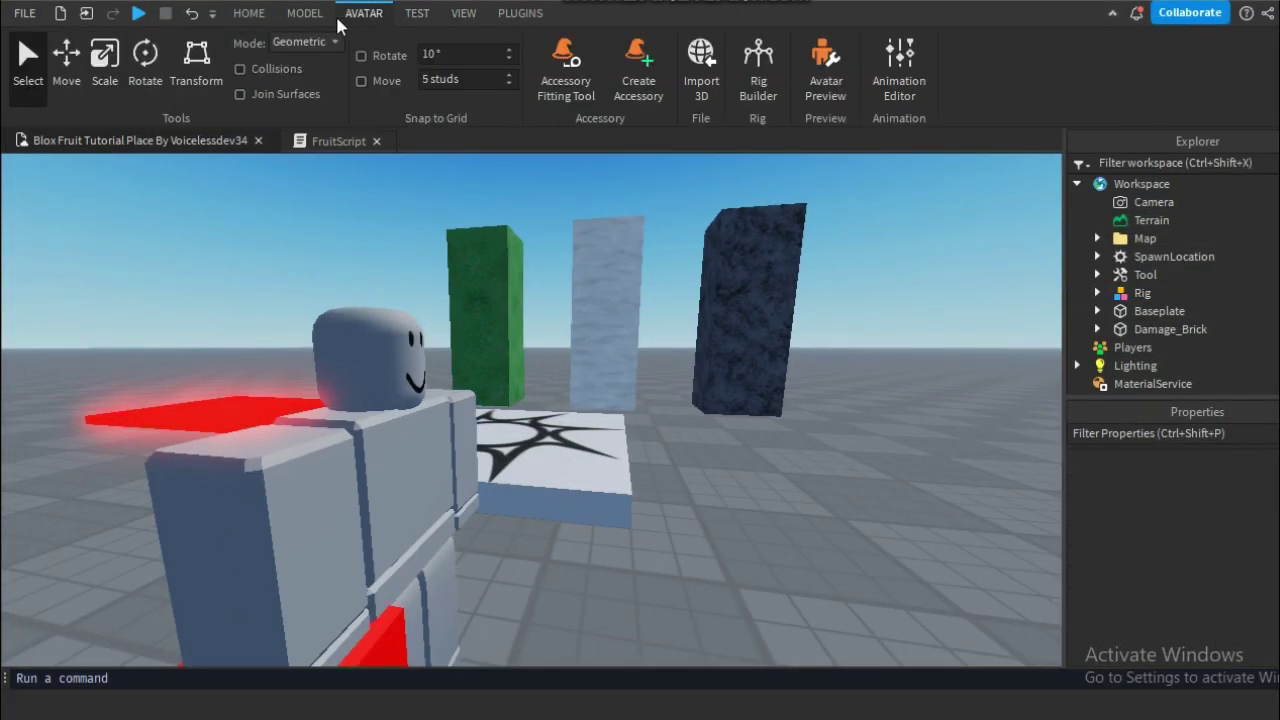
left_click(899, 62)
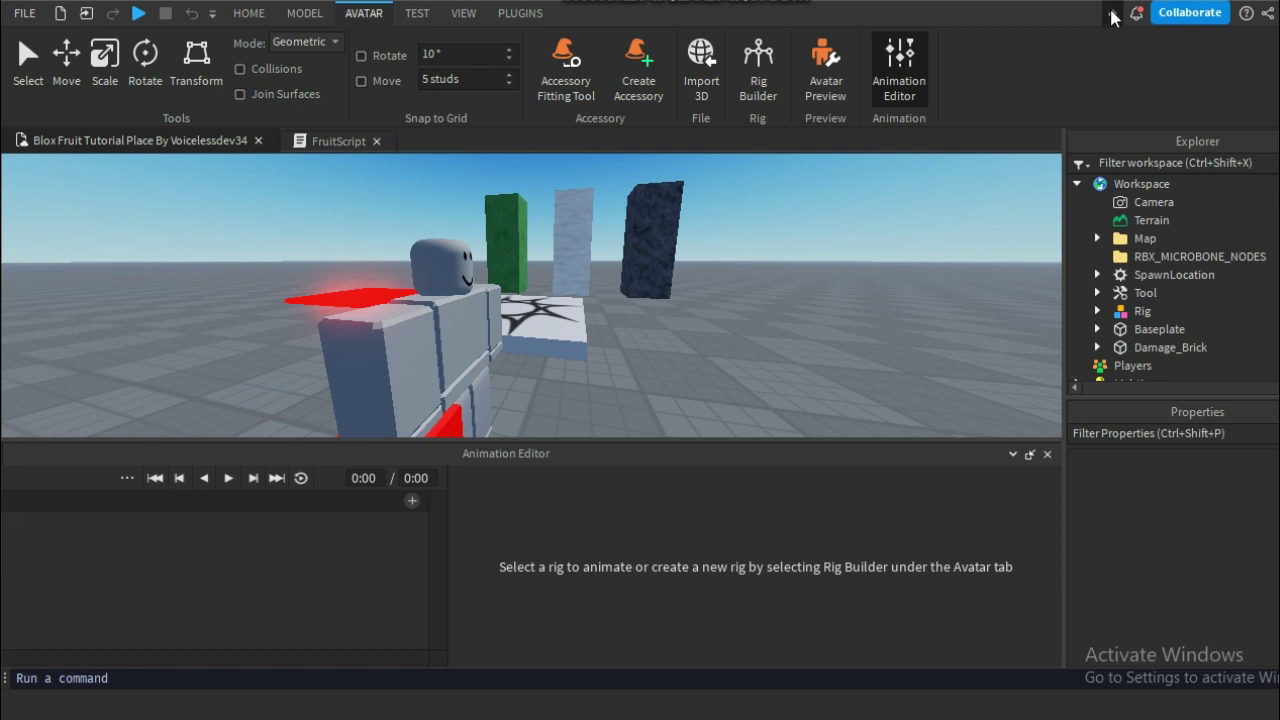
left_click(1112, 14)
left_click(427, 290)
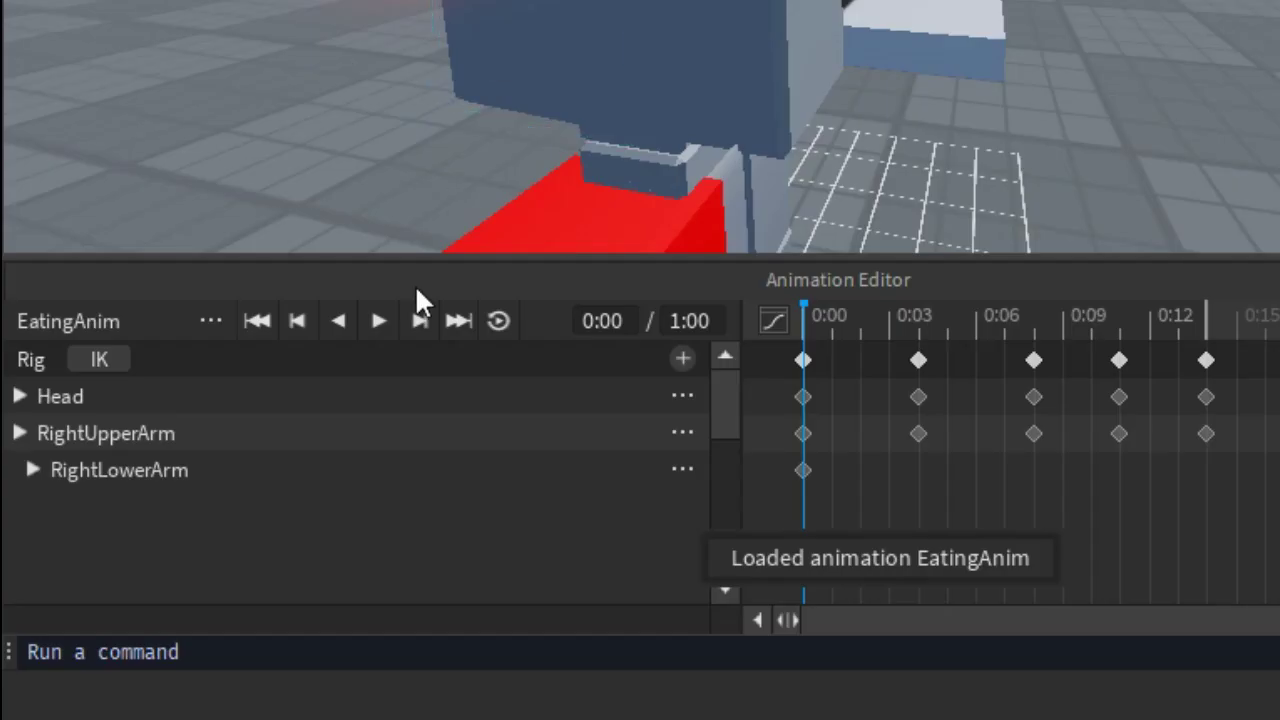
Step: Set the animation priority of EatingAnim to Action
left_click(224, 326)
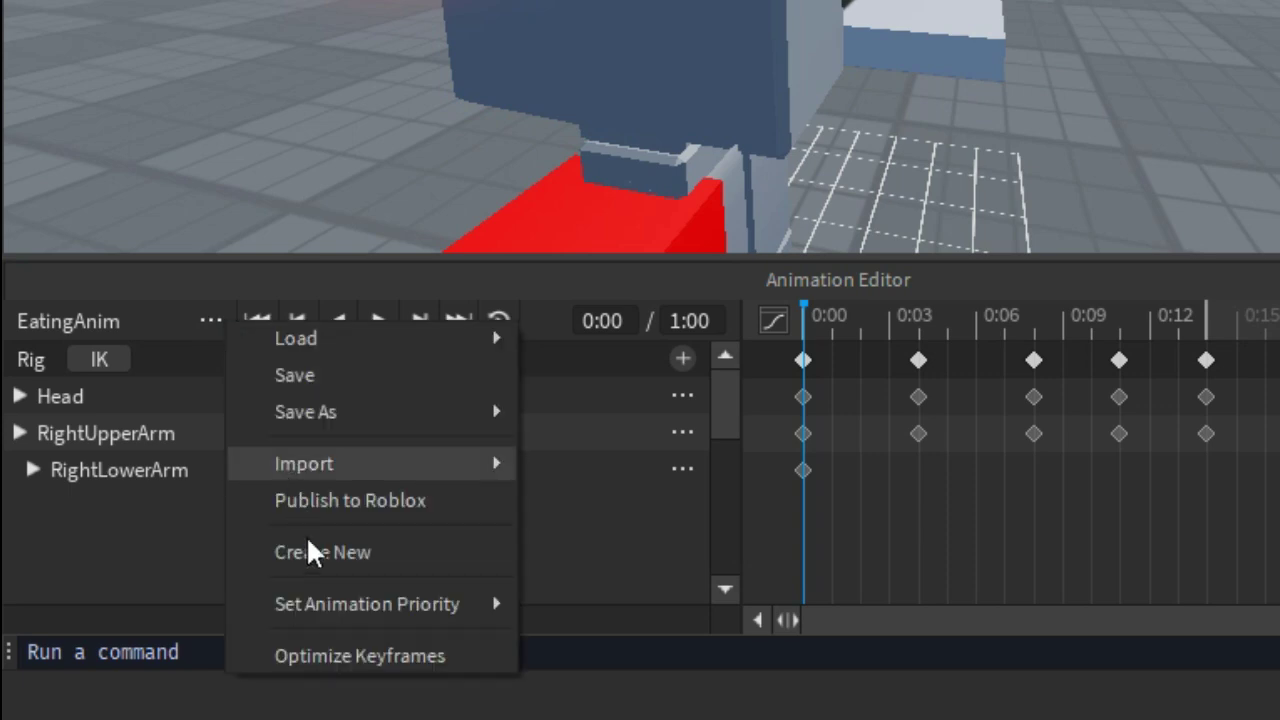
mouse_move(343, 618)
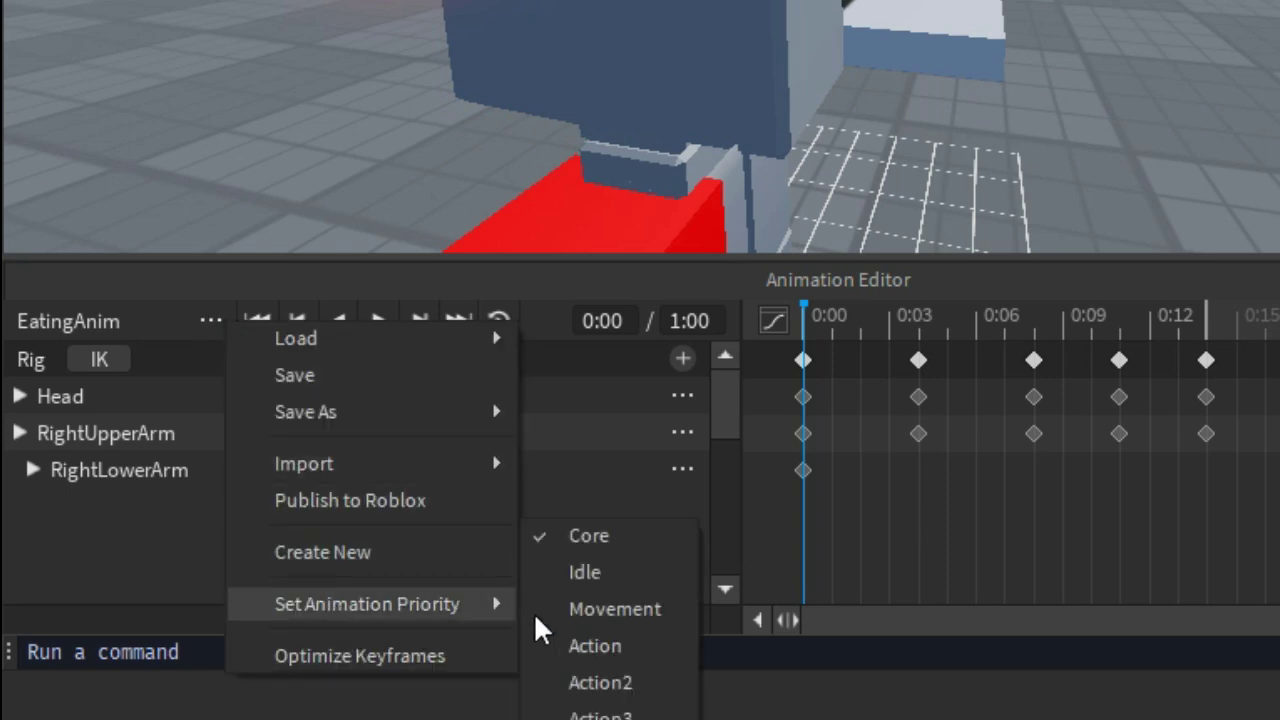
left_click(585, 646)
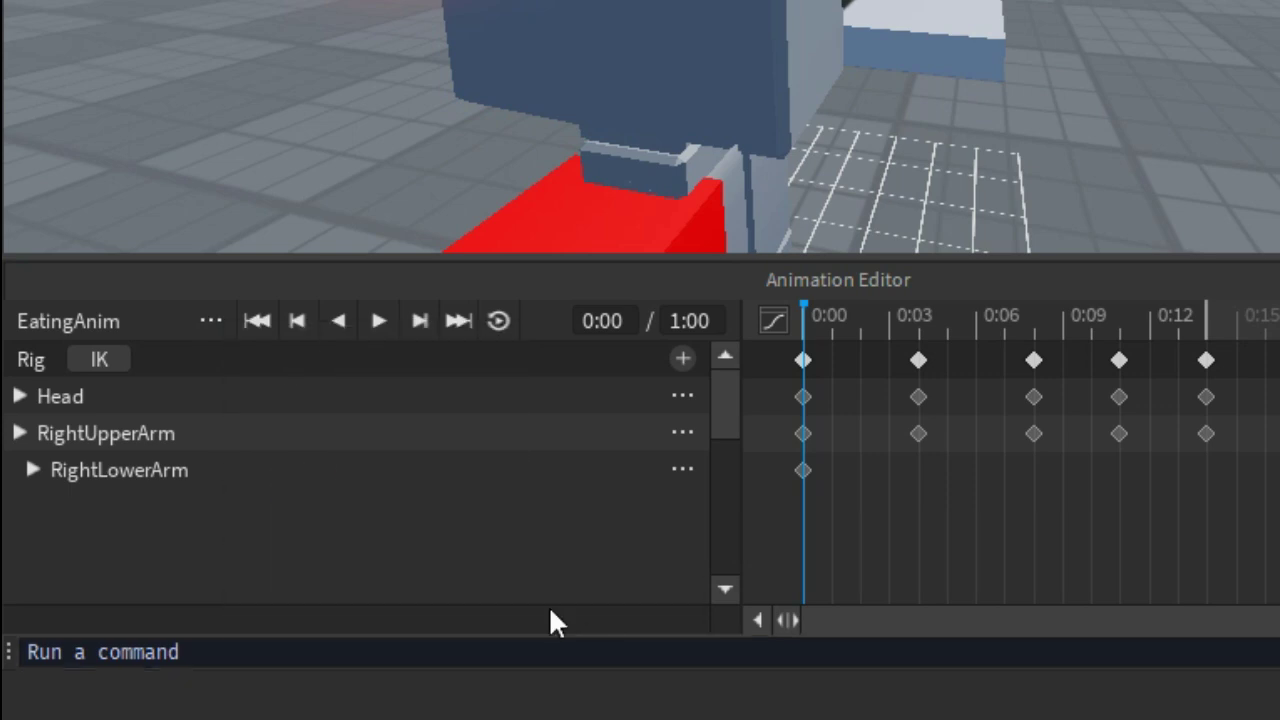
Step: Publish the animation to Roblox with the title EatingAnim, copy its new asset ID, and close the Animation Editor
left_click(213, 322)
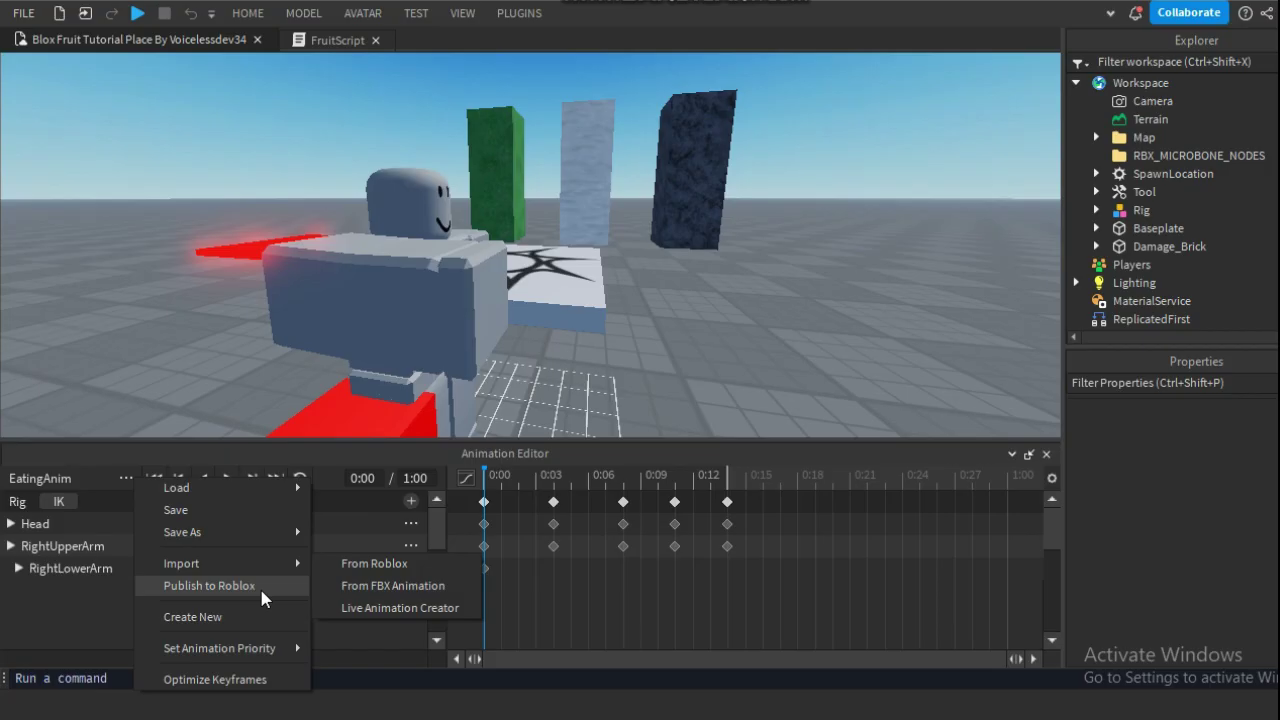
left_click(415, 512)
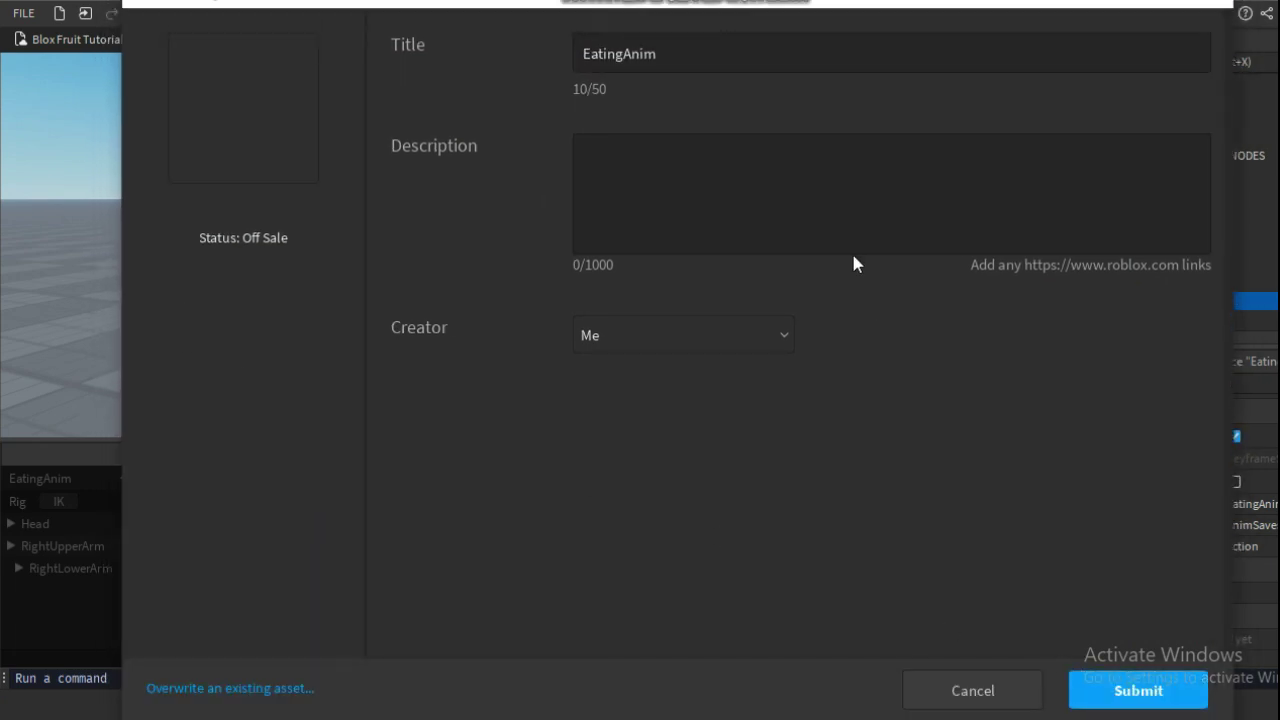
left_click(744, 60)
left_click(792, 179)
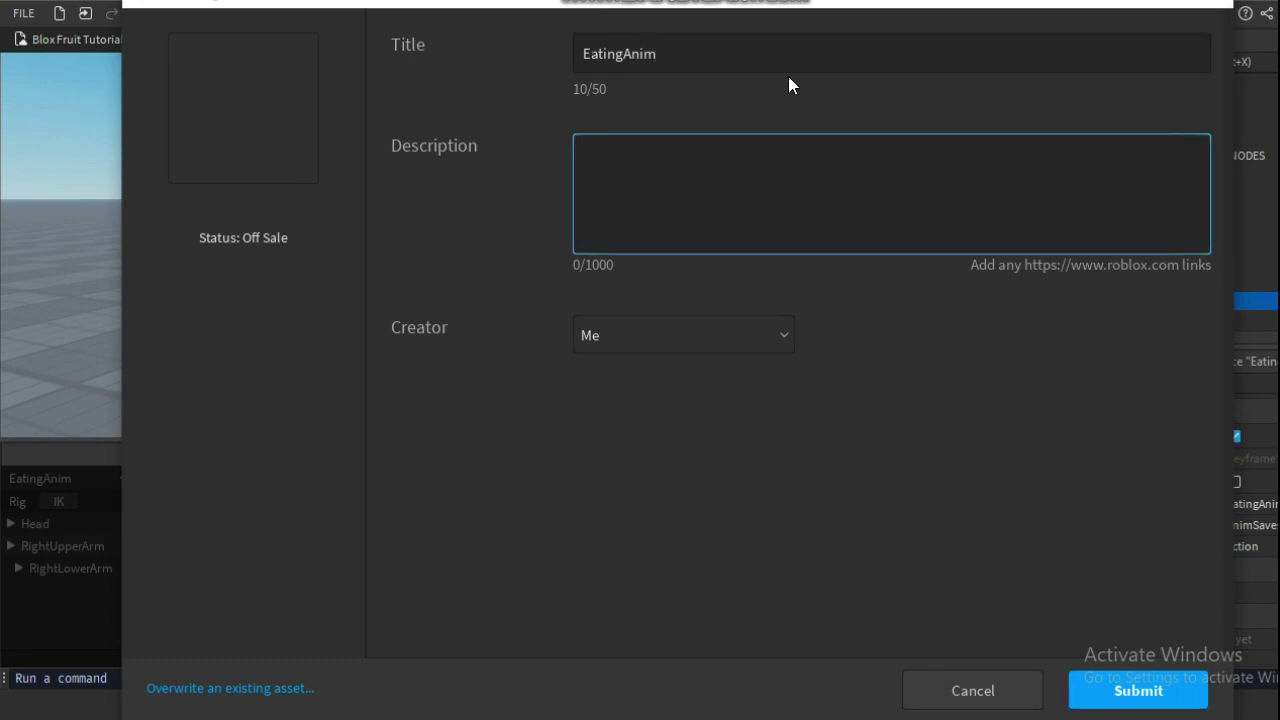
left_click(788, 54)
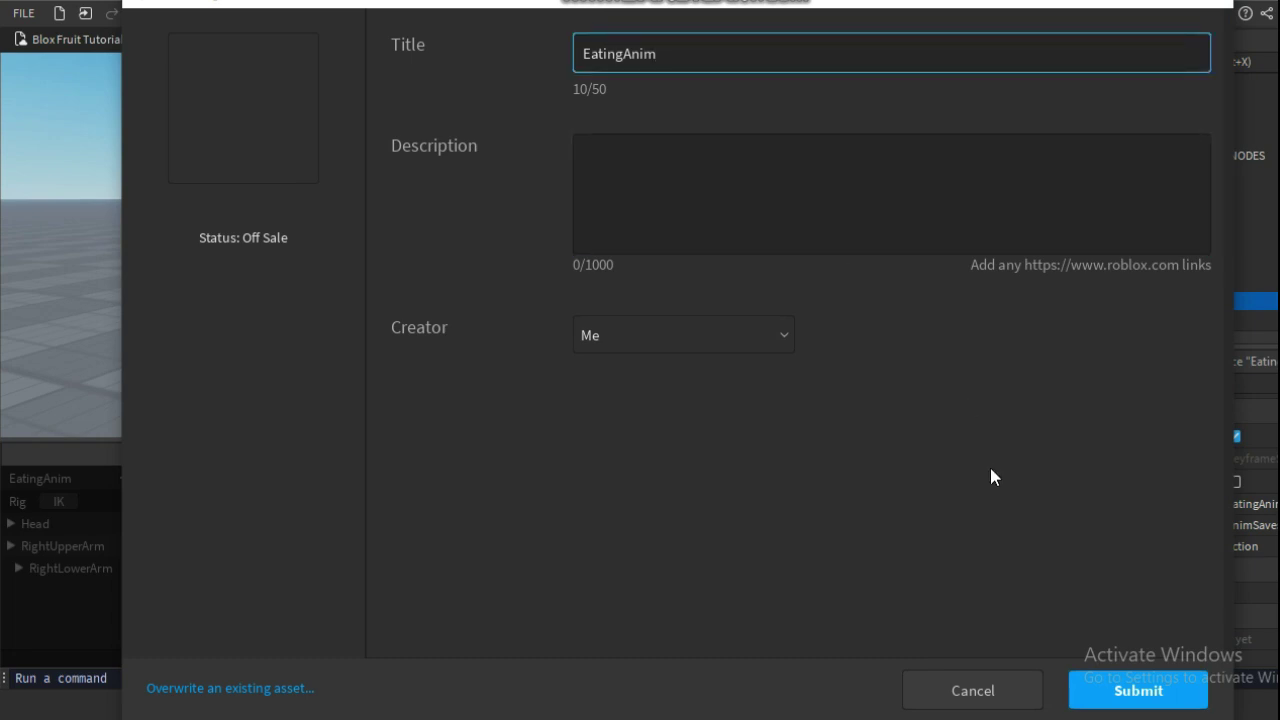
left_click(1130, 689)
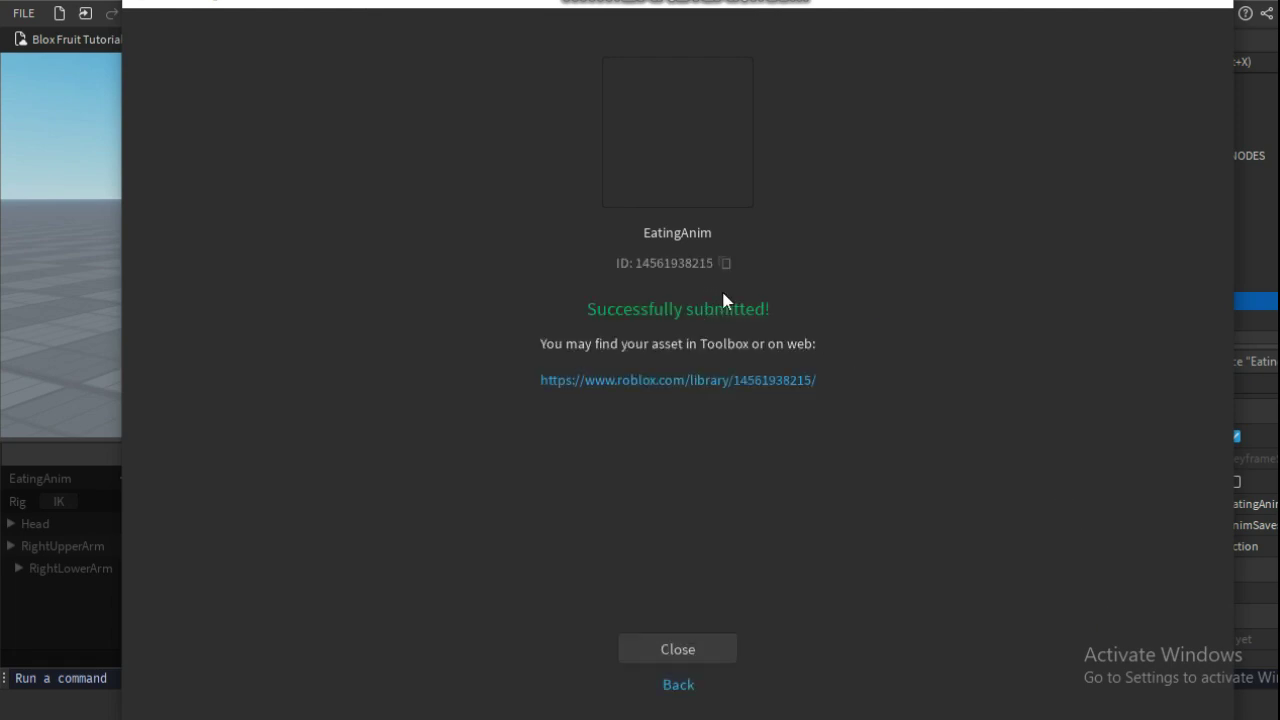
left_click(724, 262)
left_click(699, 648)
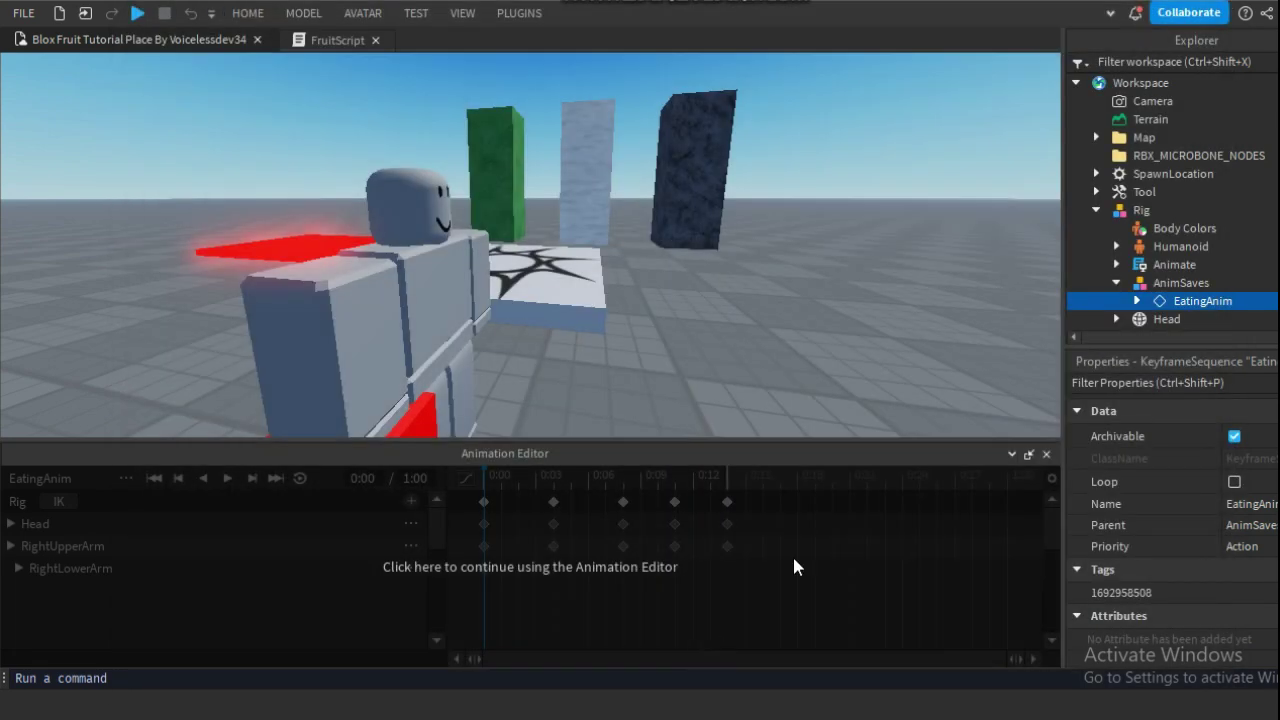
left_click(1045, 454)
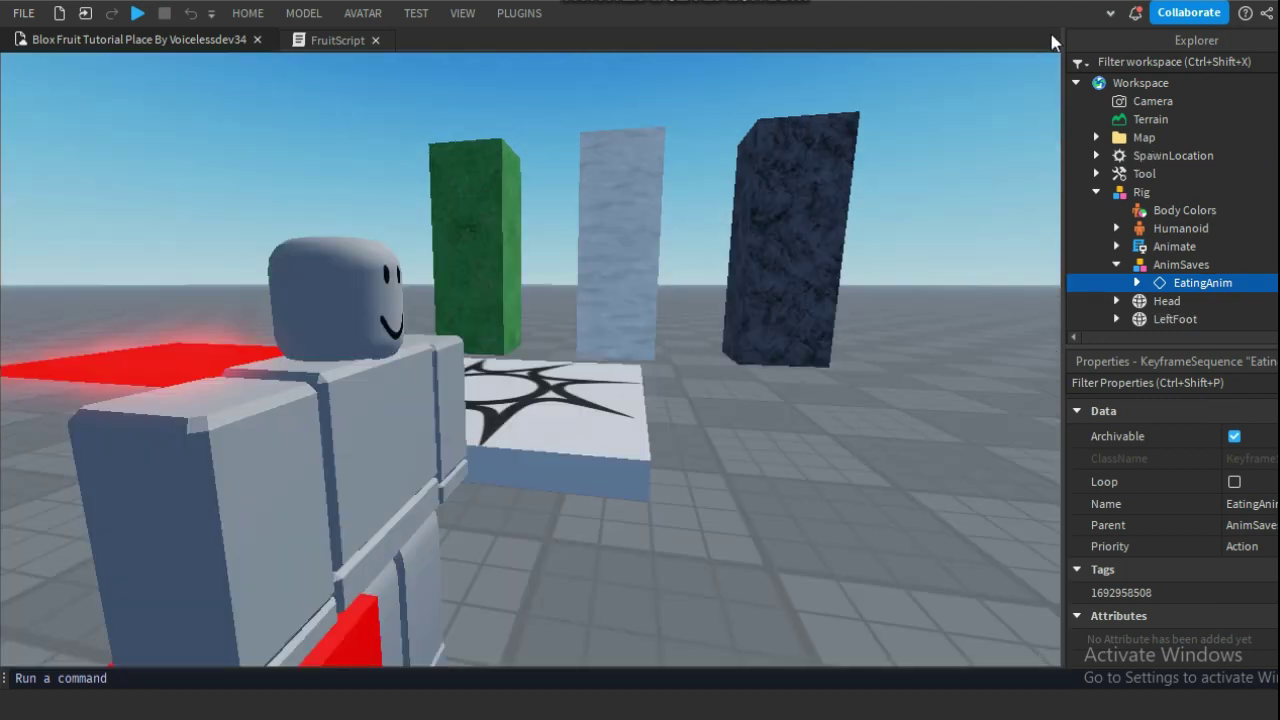
left_click(1110, 12)
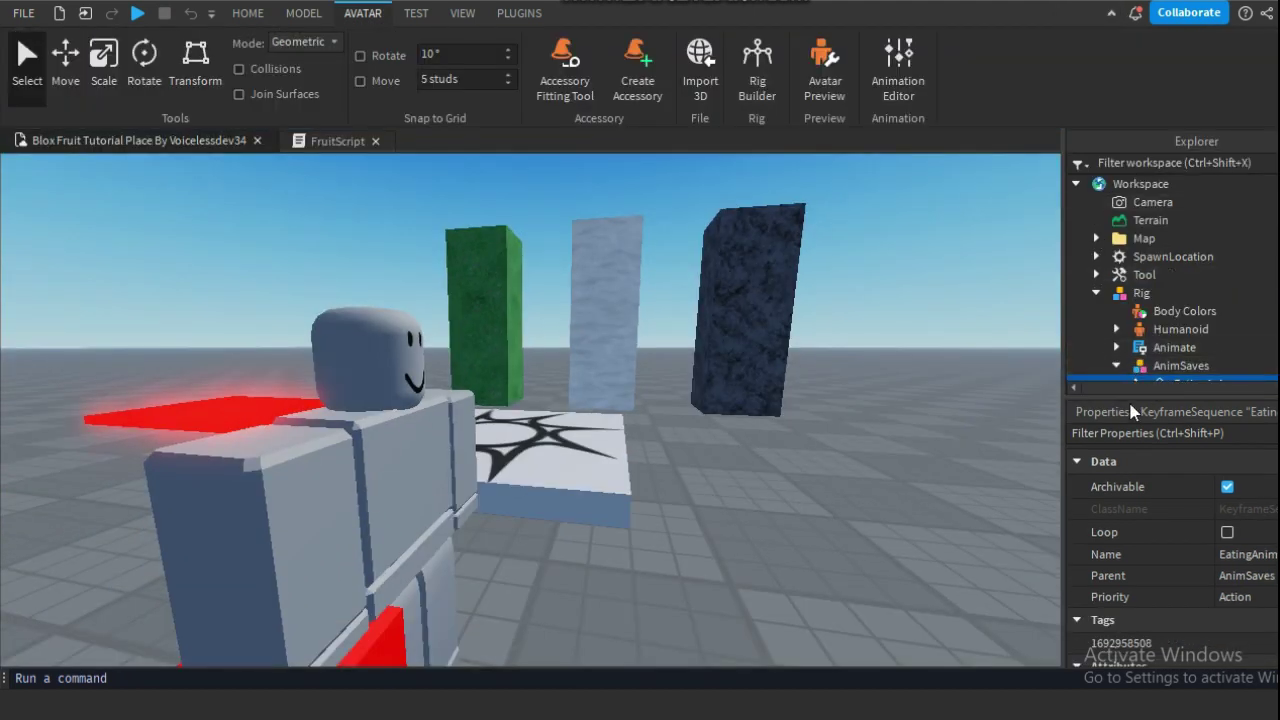
scroll(1167, 319, "down", 1)
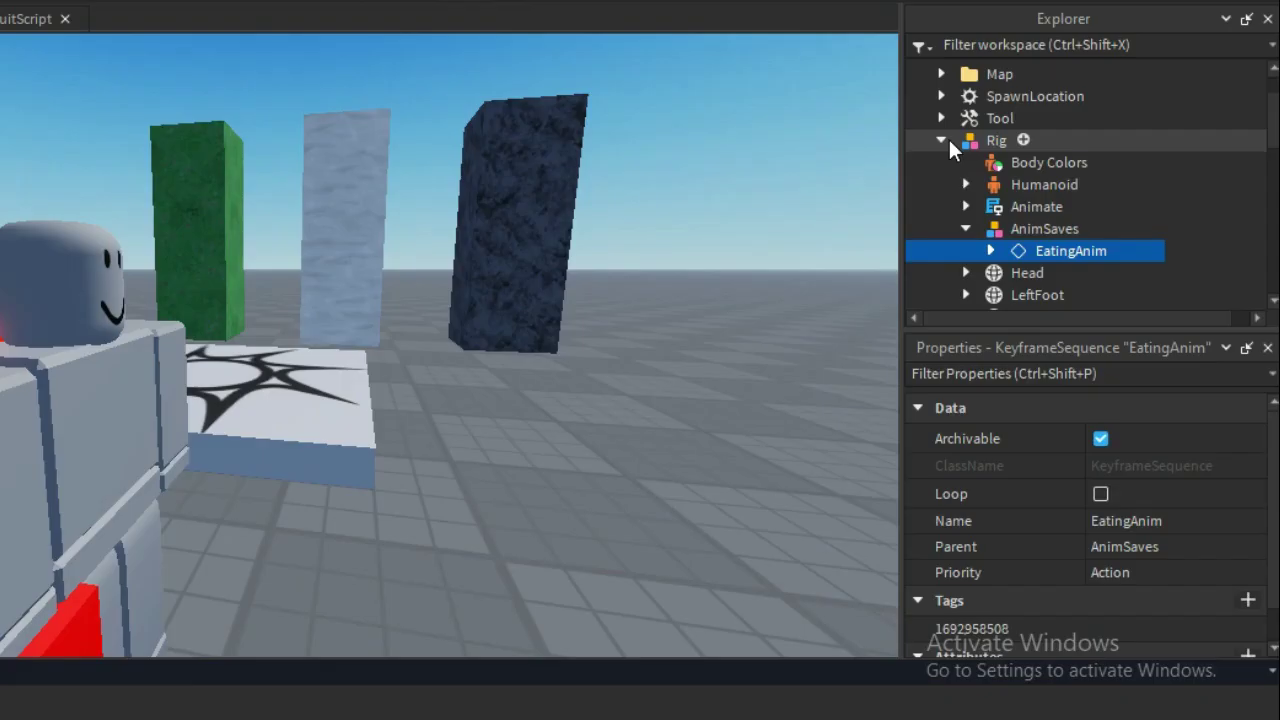
left_click(1096, 241)
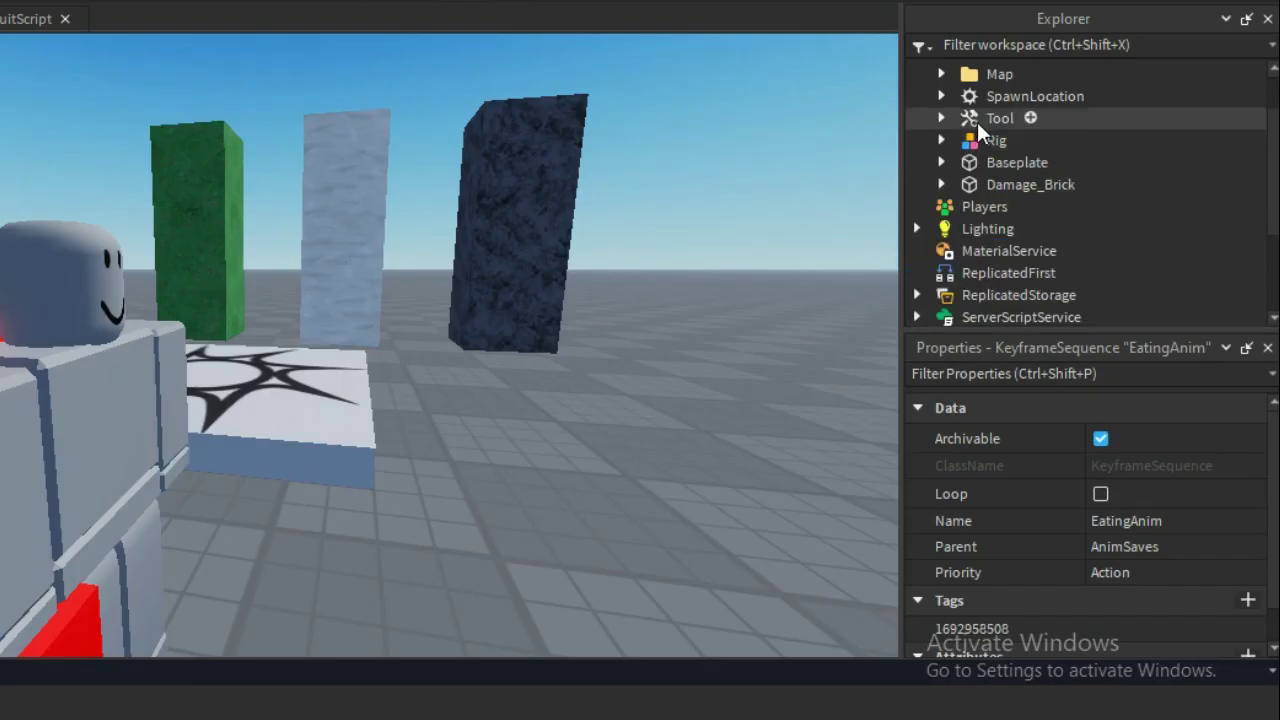
left_click(1103, 223)
left_click(1097, 223)
left_click(1020, 162)
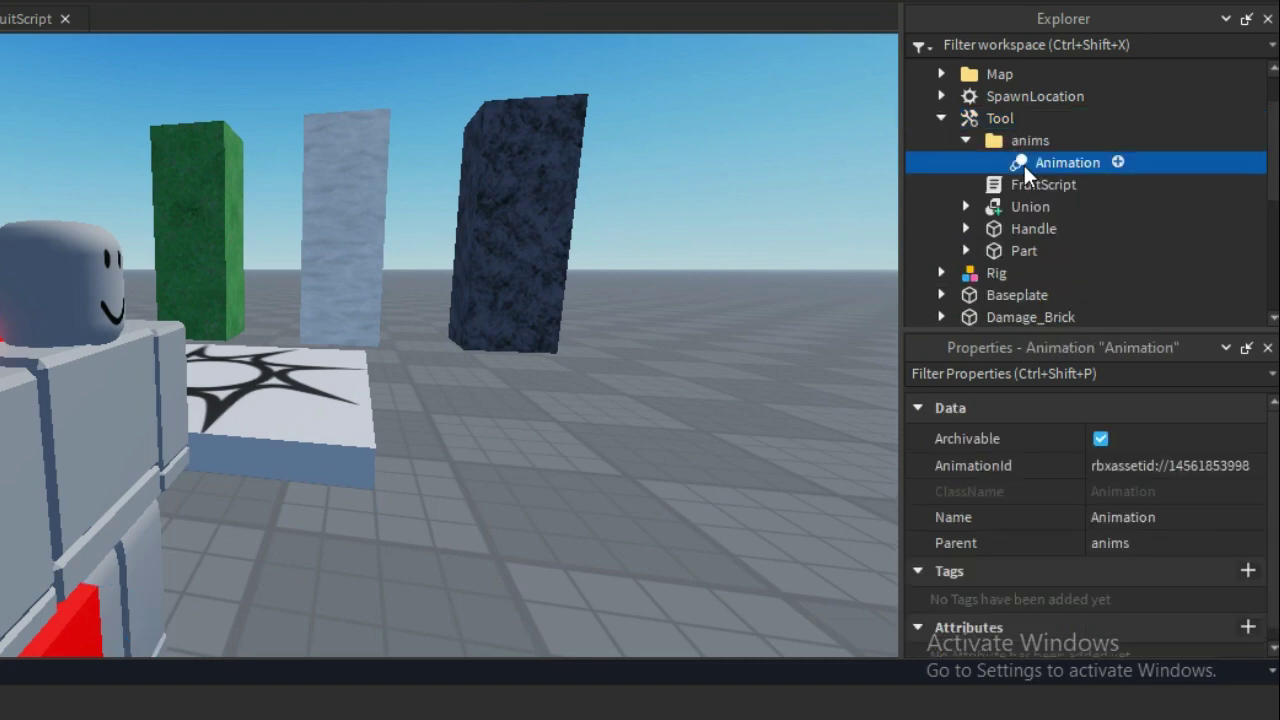
left_click(1135, 467)
key("ctrl+v")
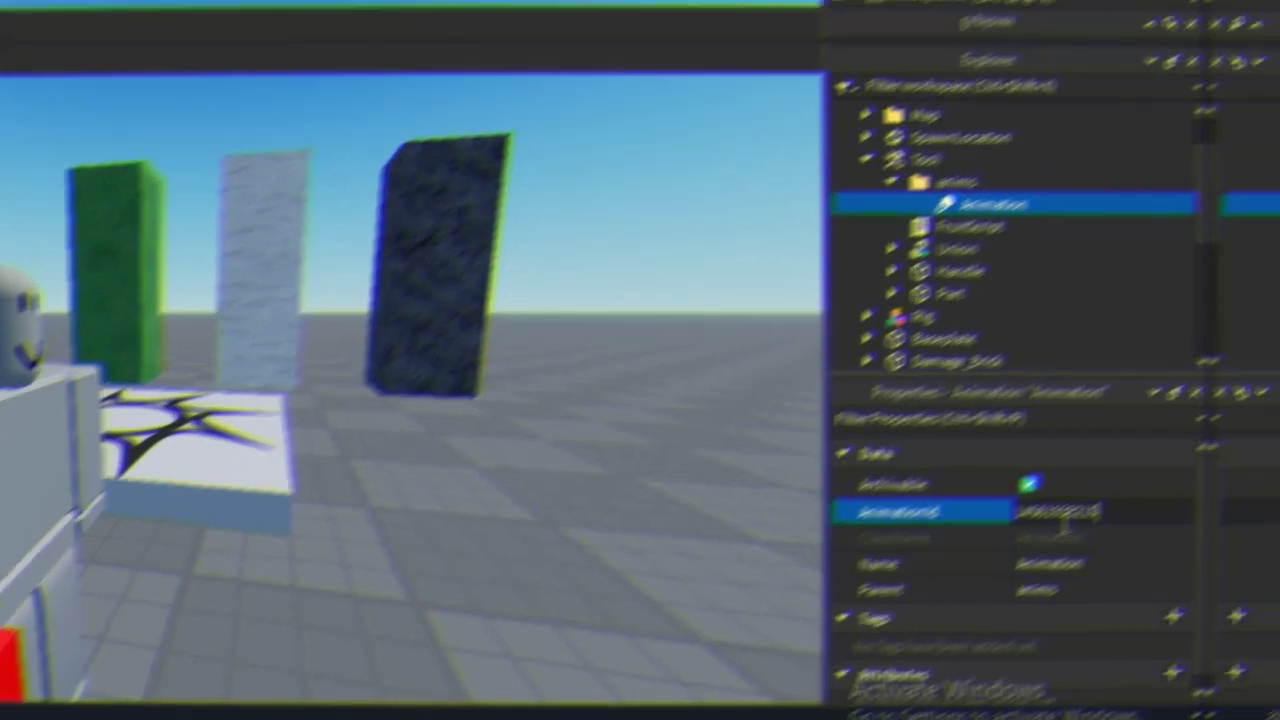